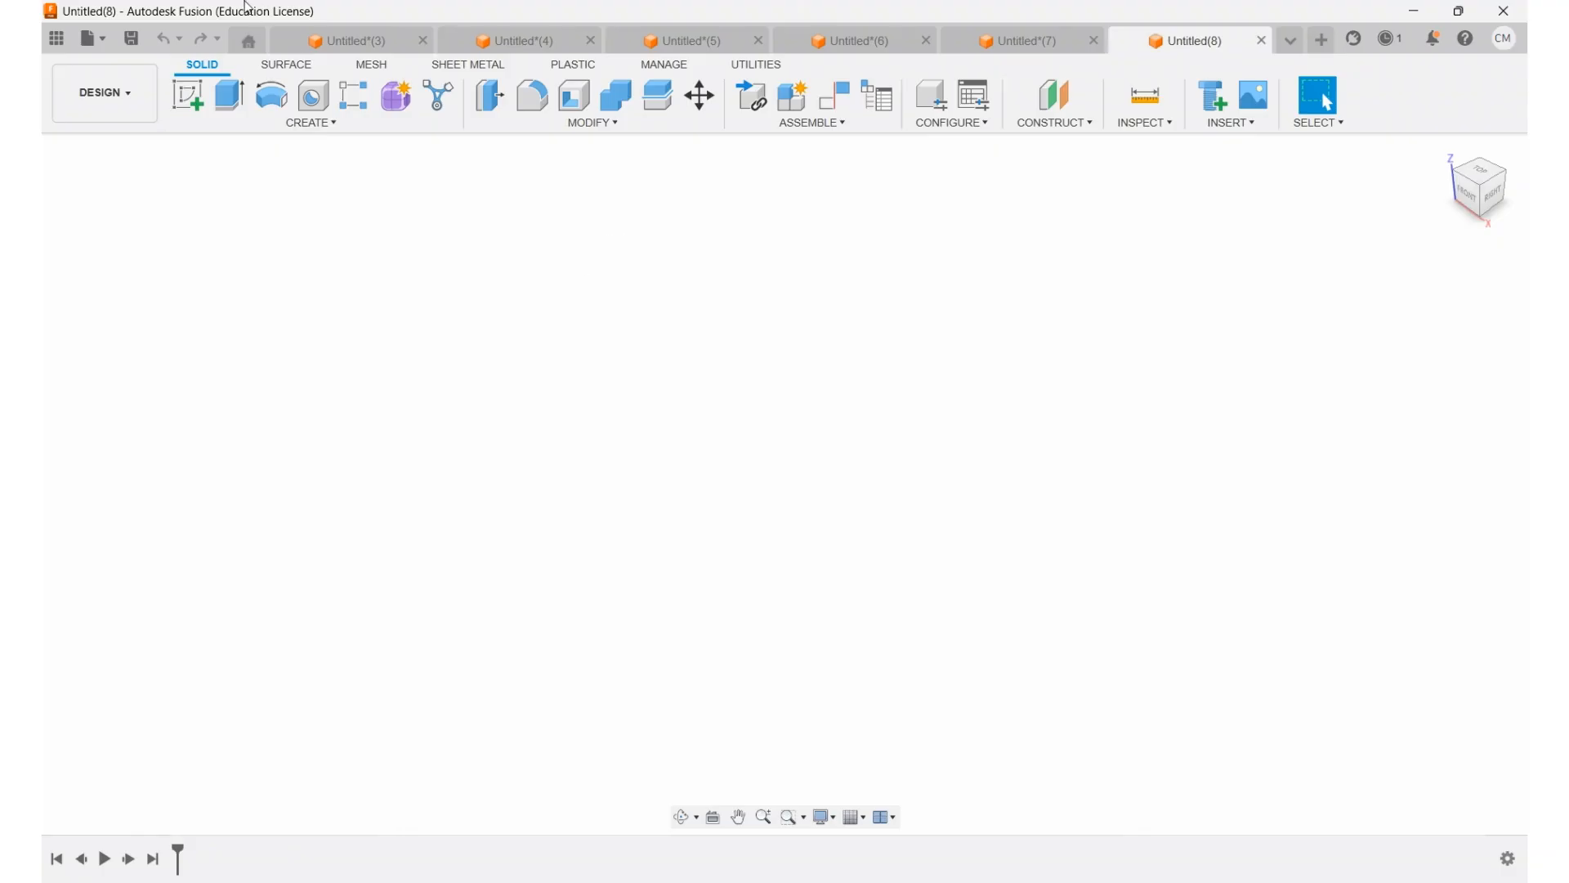
- Start a sketch on the horizontal XY plane and draw a circle centred on the origin
click(188, 96)
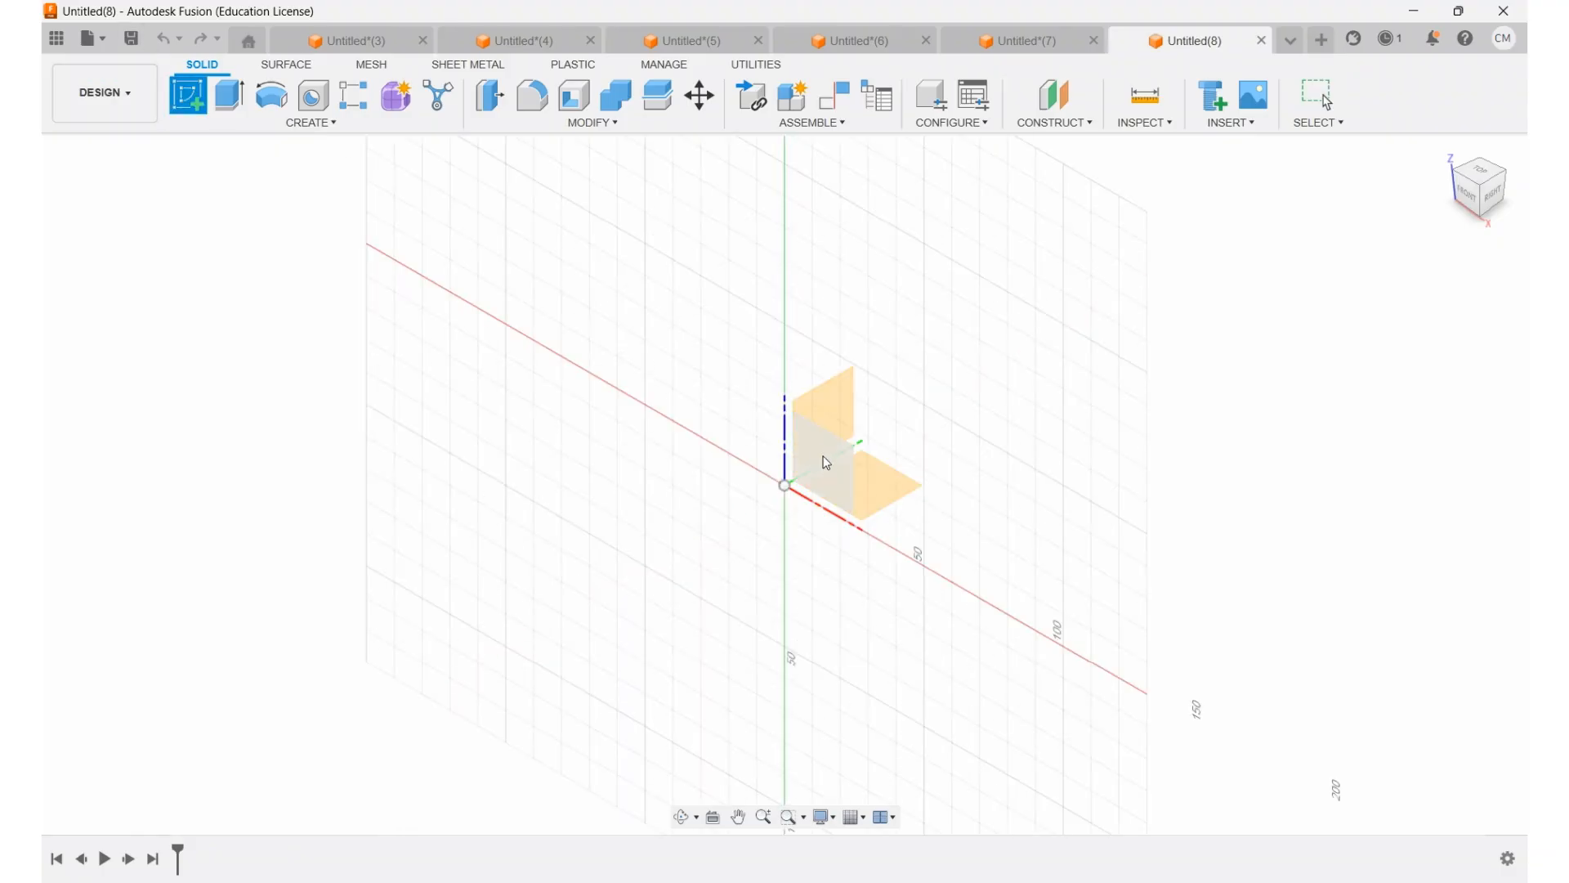
click(903, 488)
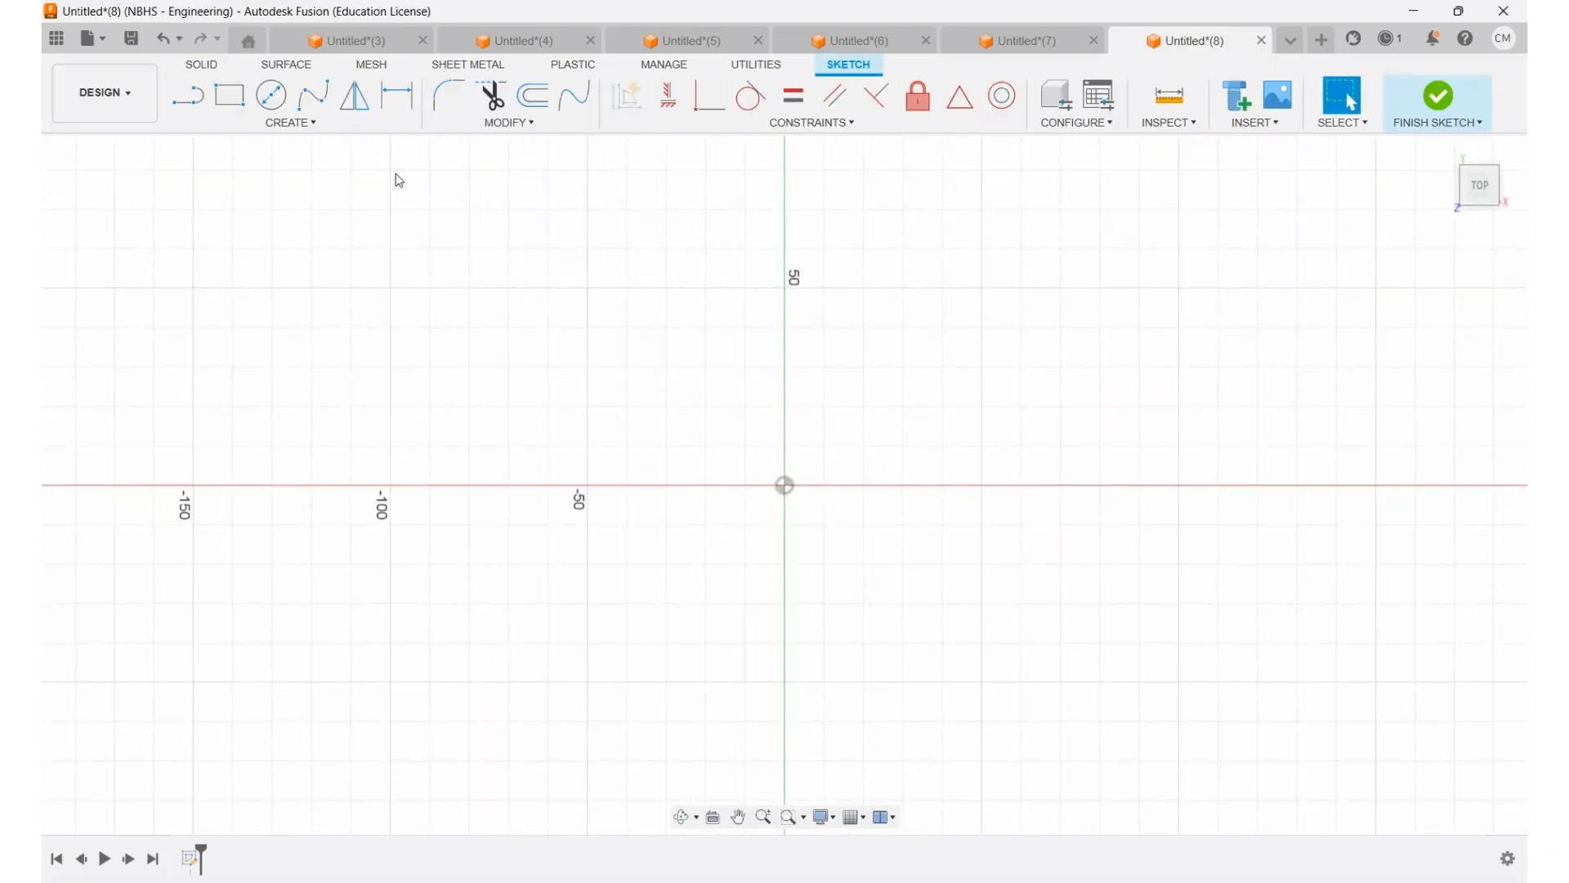
click(269, 94)
click(784, 484)
click(802, 427)
- Dimension the circle's diameter to 15.8 and finish the sketch
key(d)
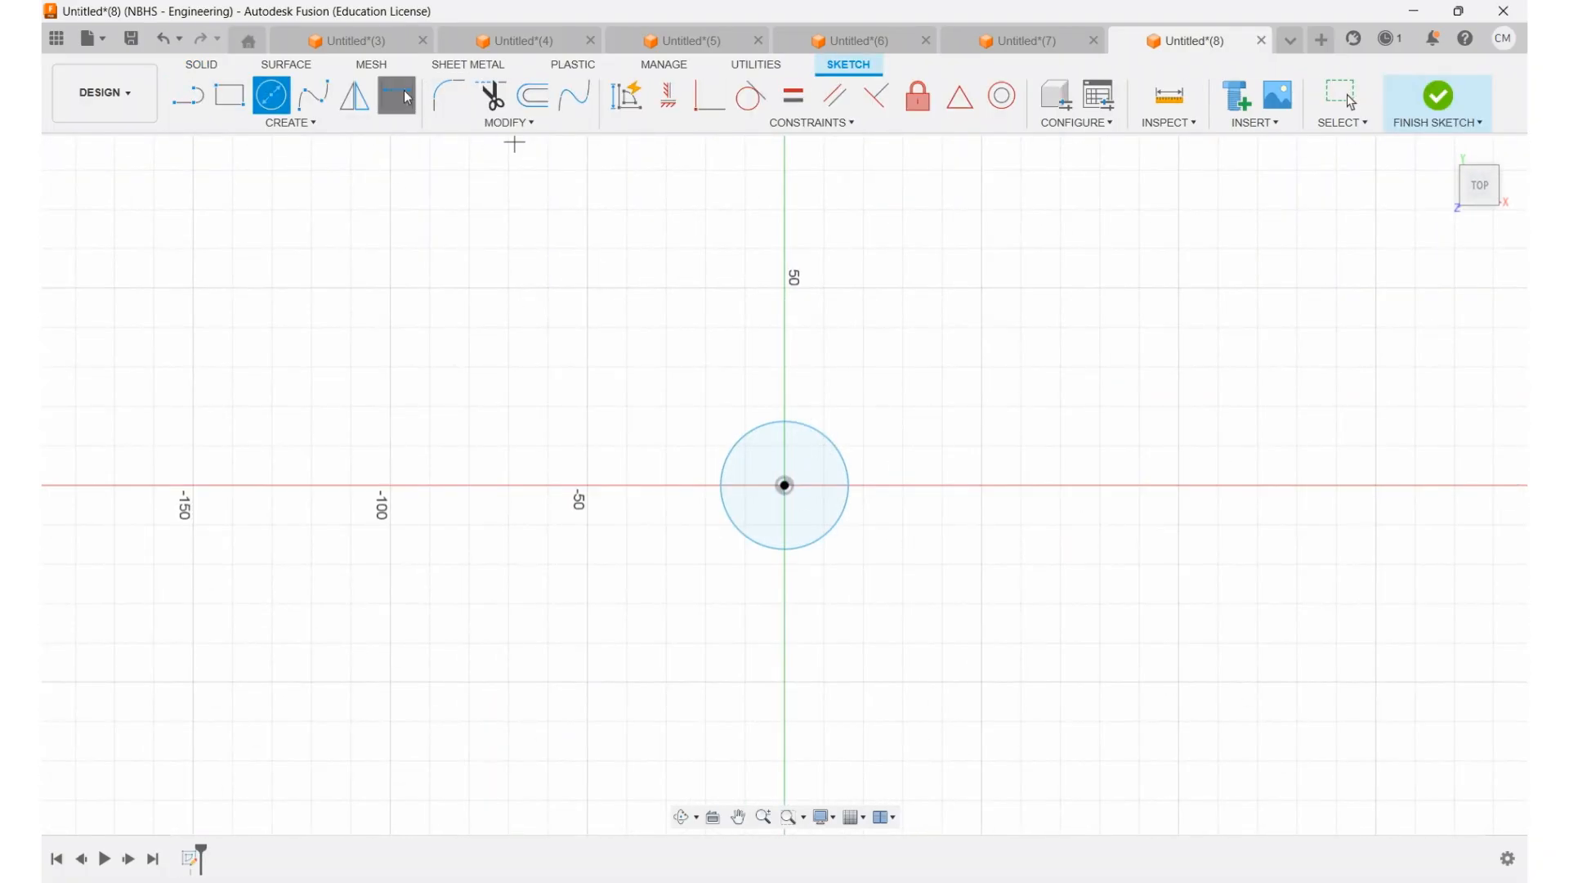
click(840, 449)
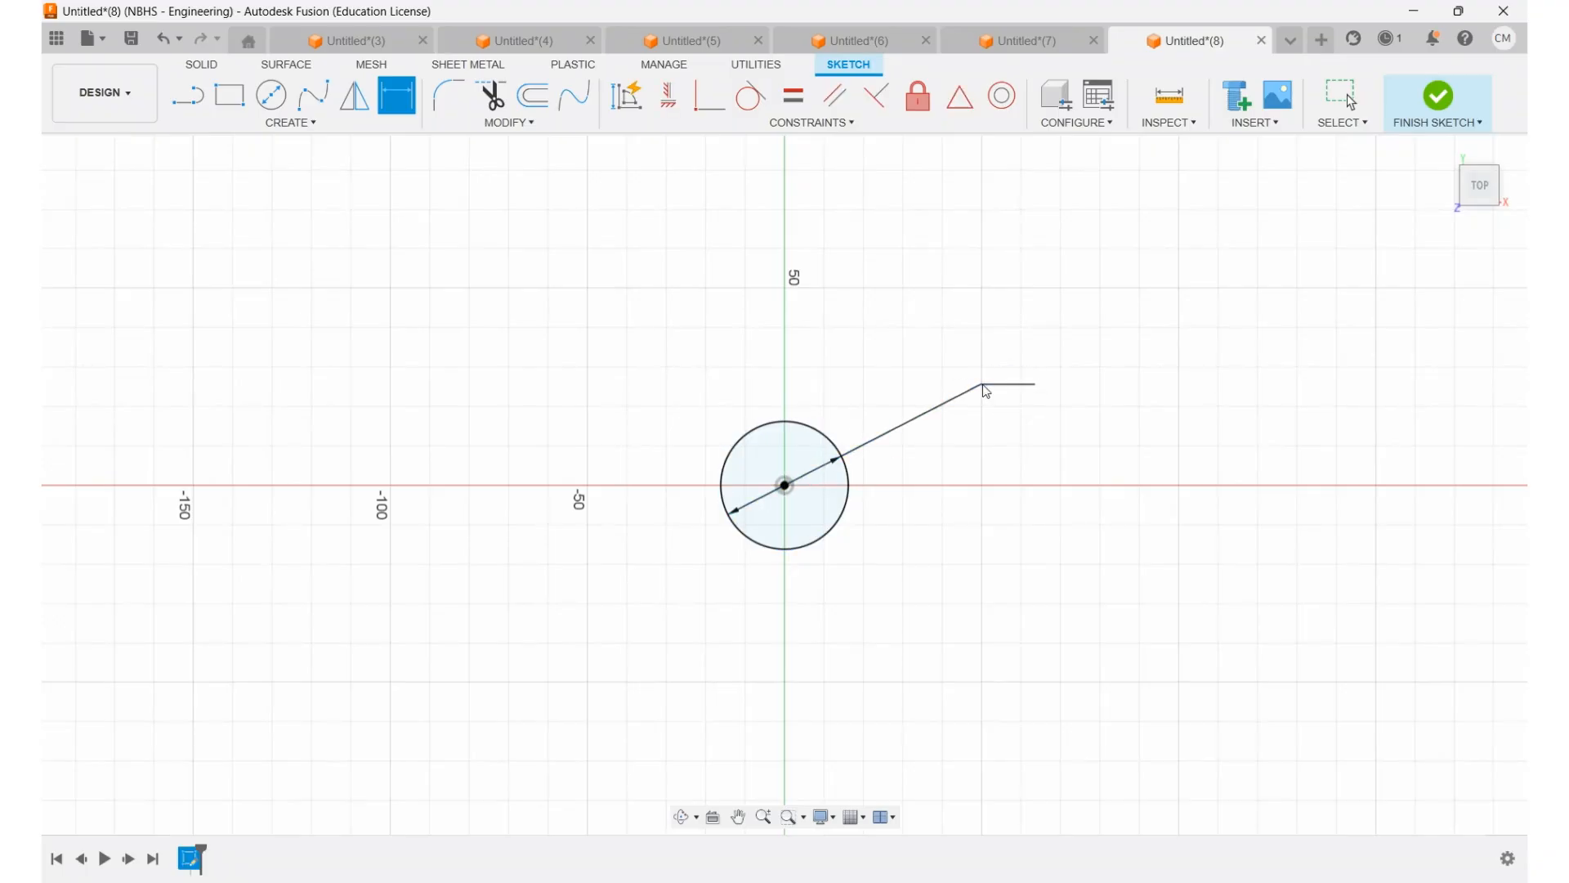
click(984, 384)
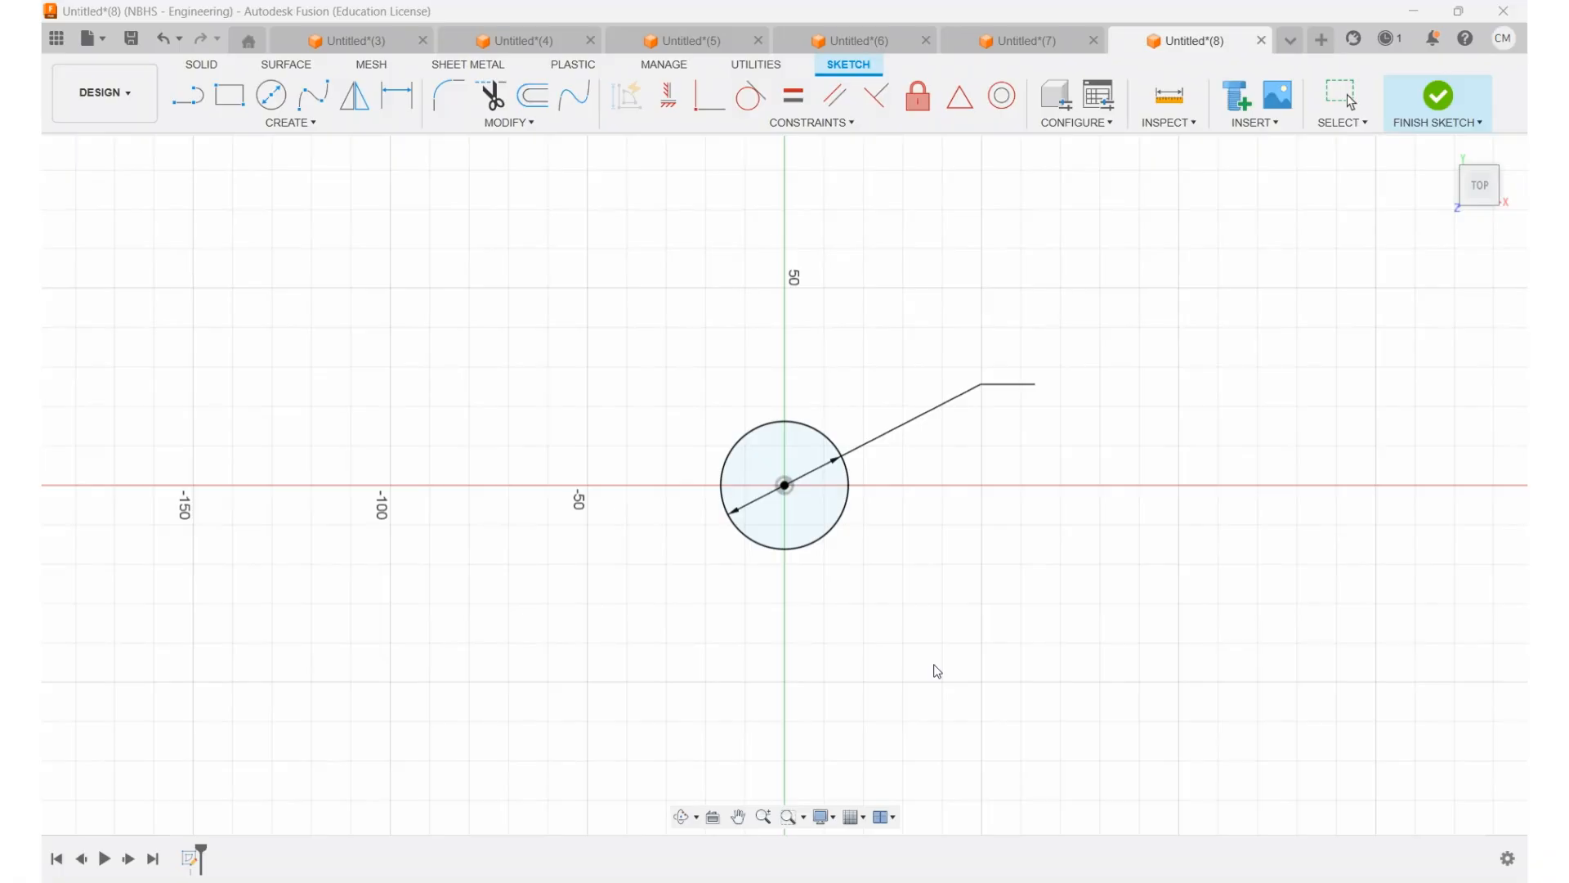
text(15.8)
key(Return)
scroll(726, 459, up, 2)
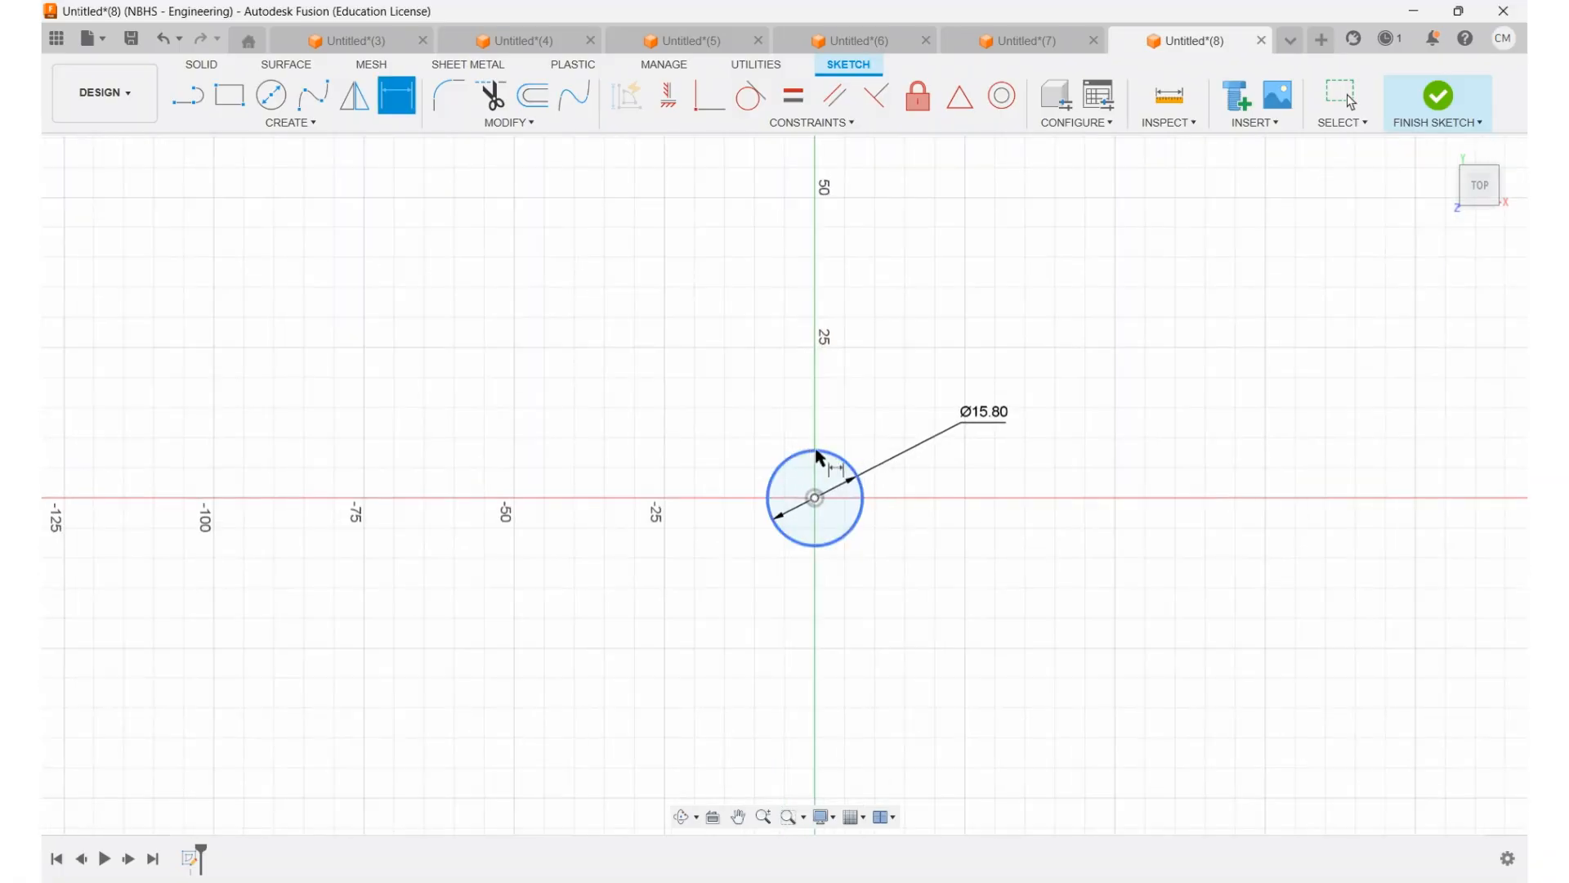
scroll(838, 511, up, 2)
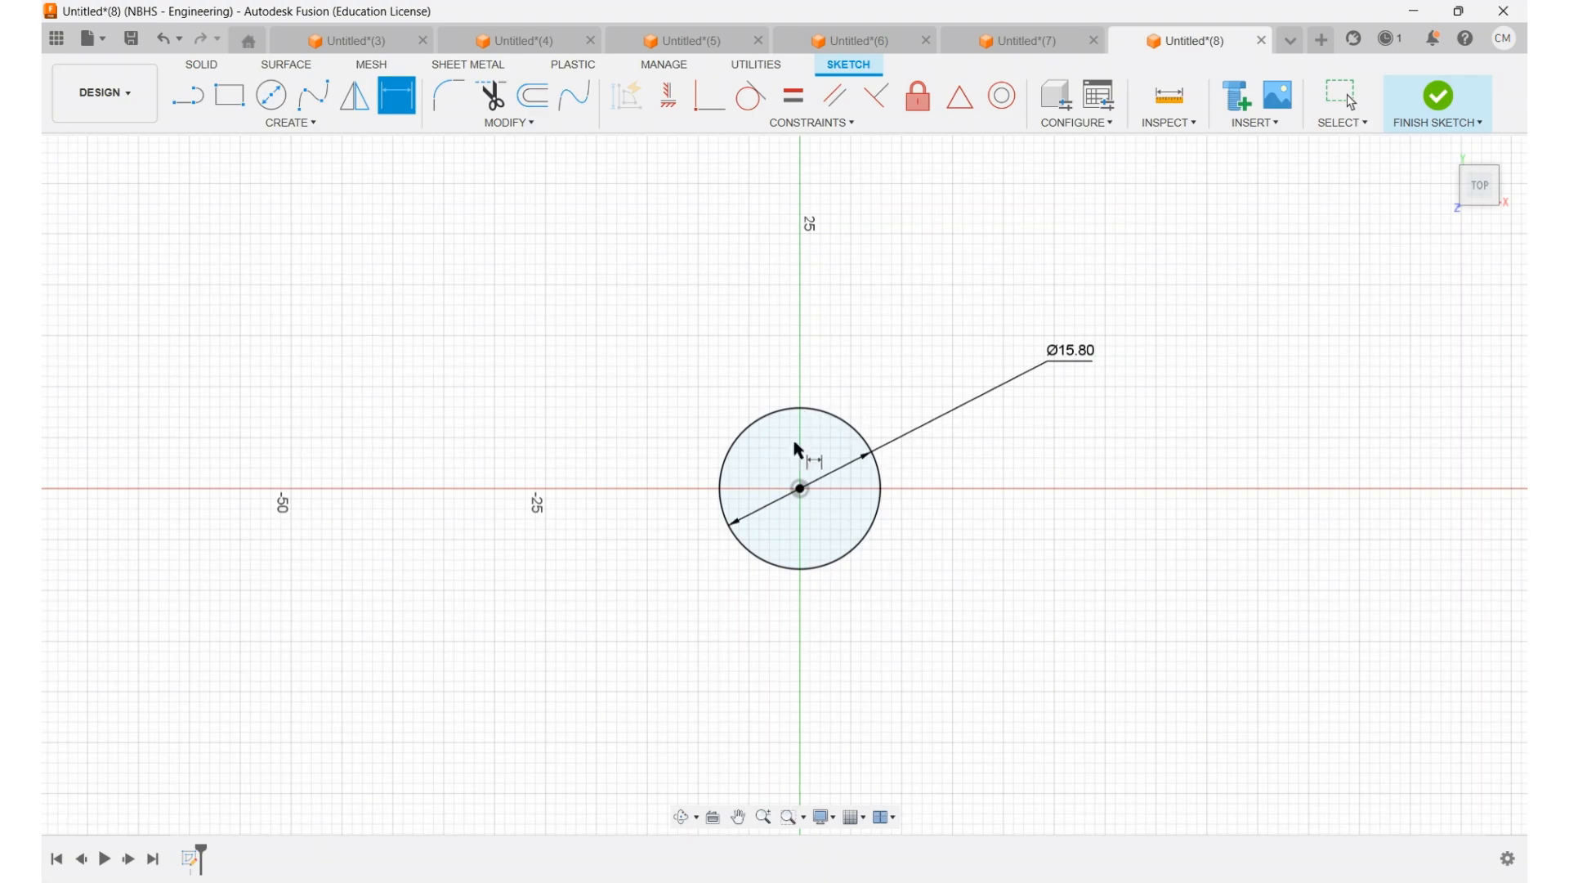
click(1440, 100)
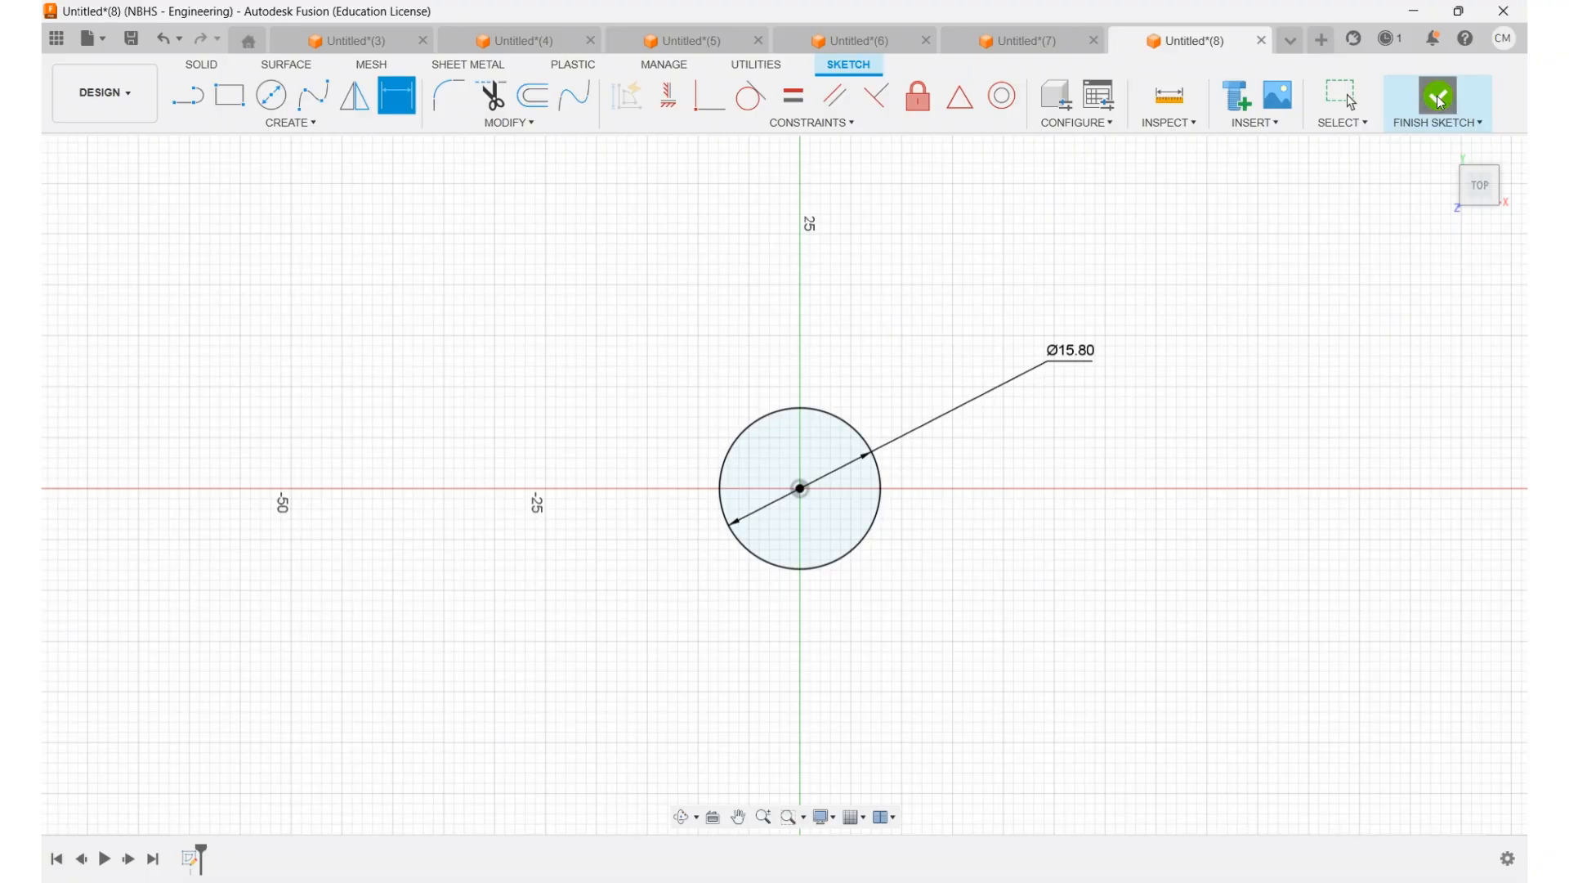
- Extrude the circular profile upward by 3.2 into a solid disc
shift+middle_drag(885, 532, 876, 432)
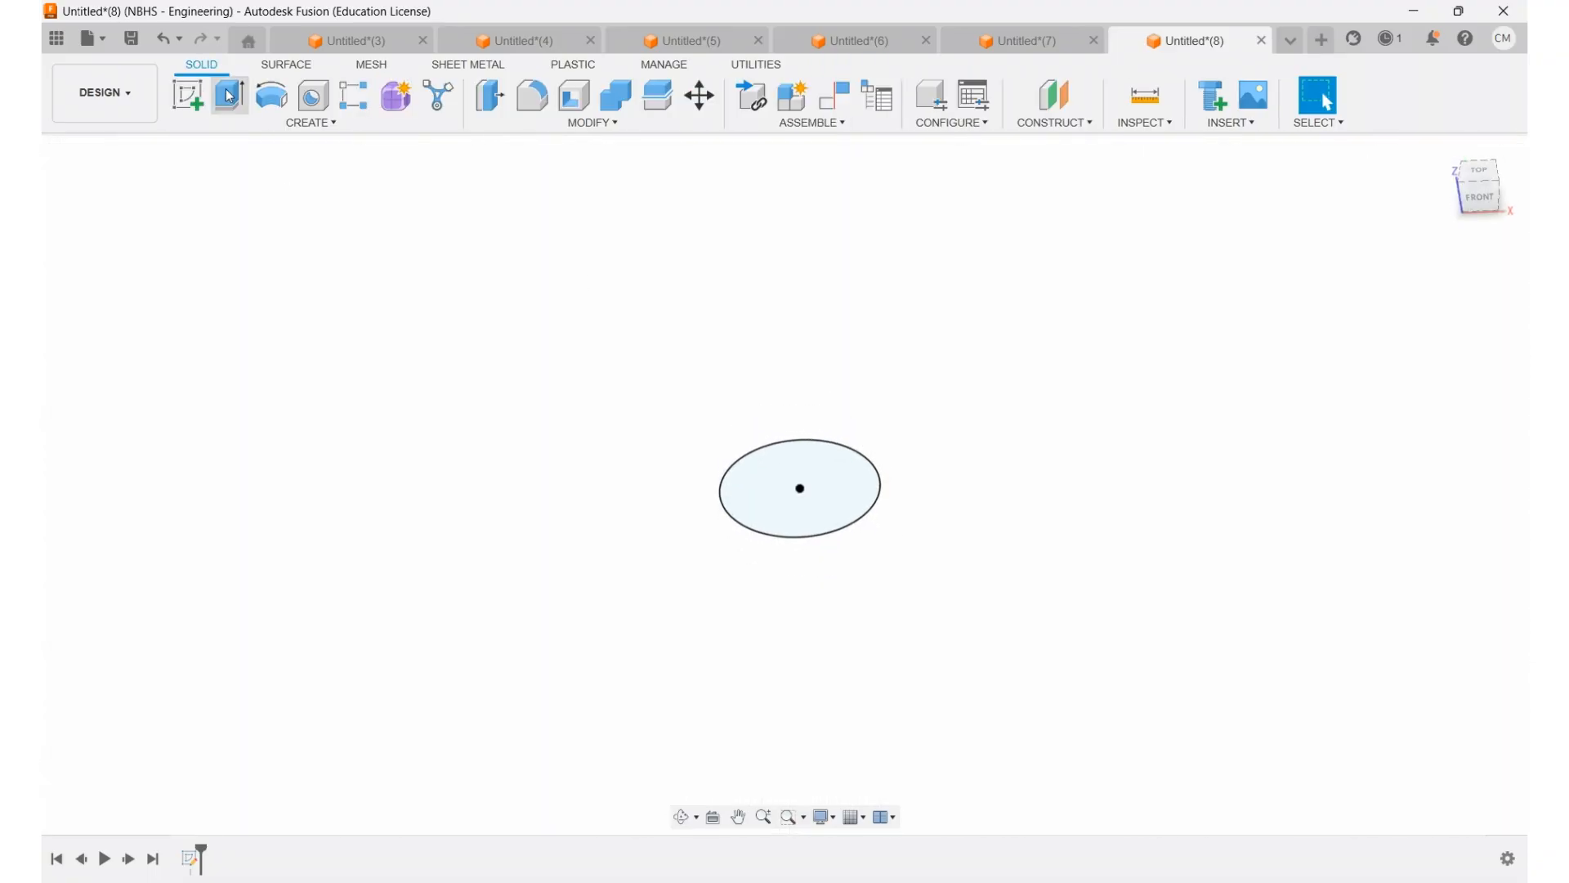
click(226, 90)
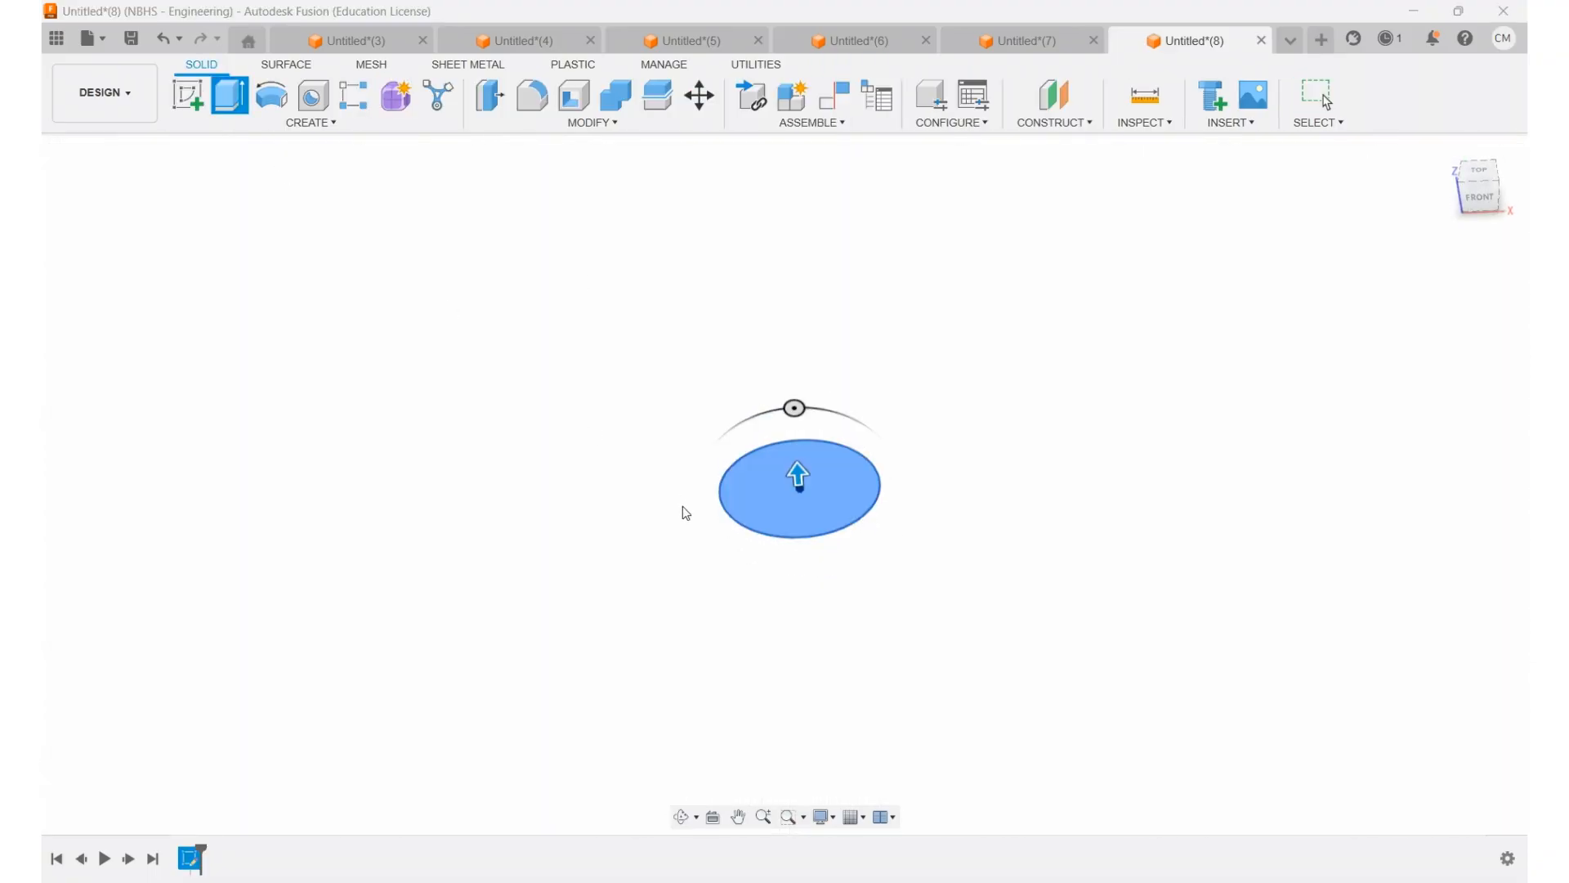
text(3.2)
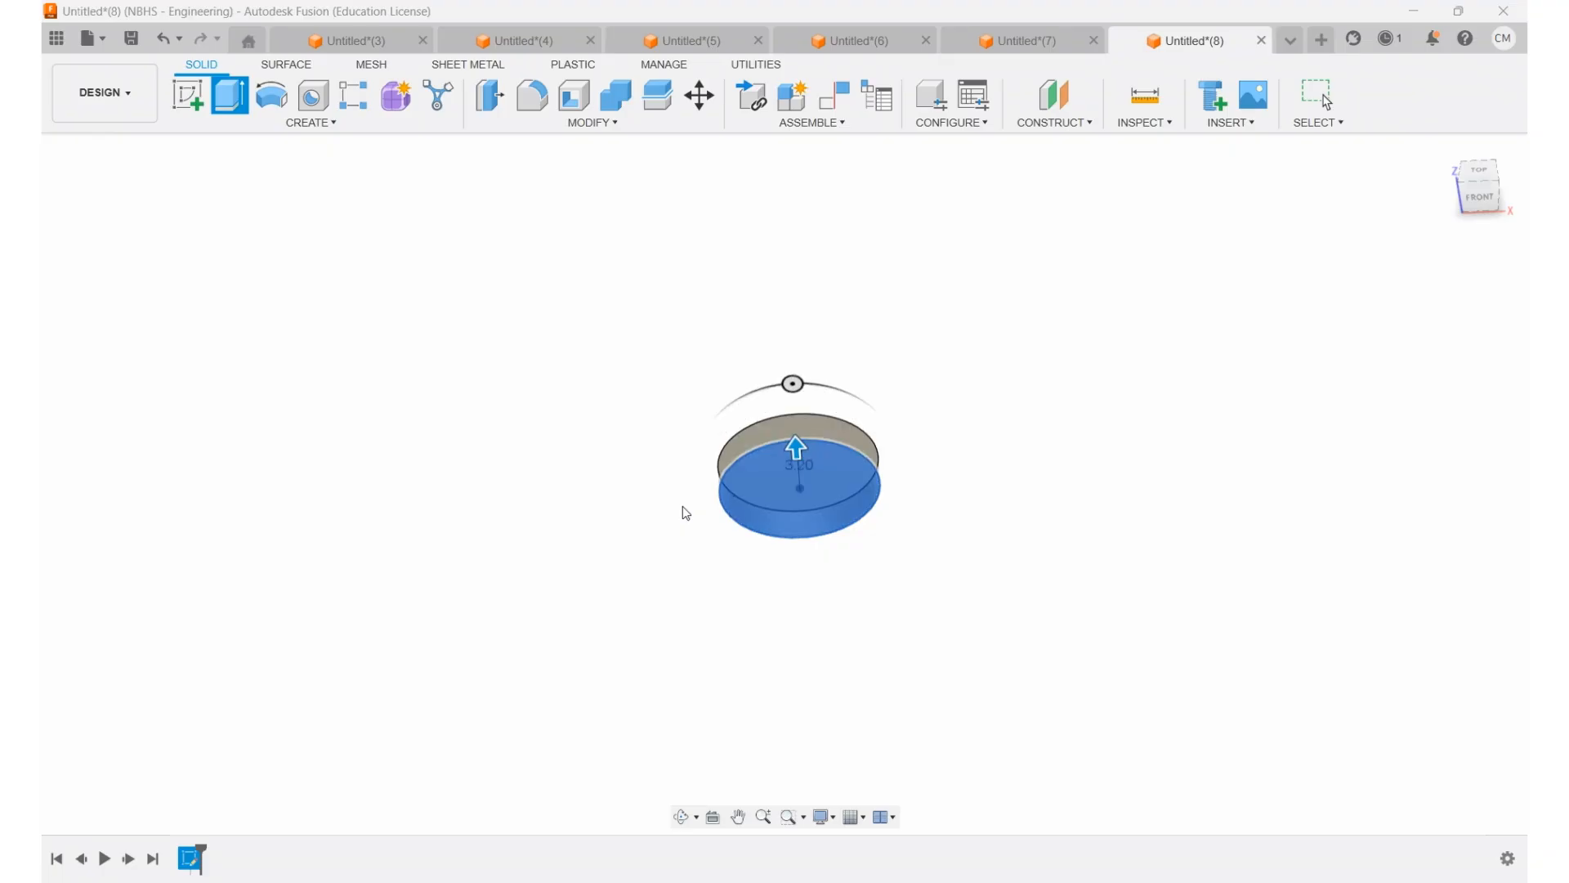
key(Return)
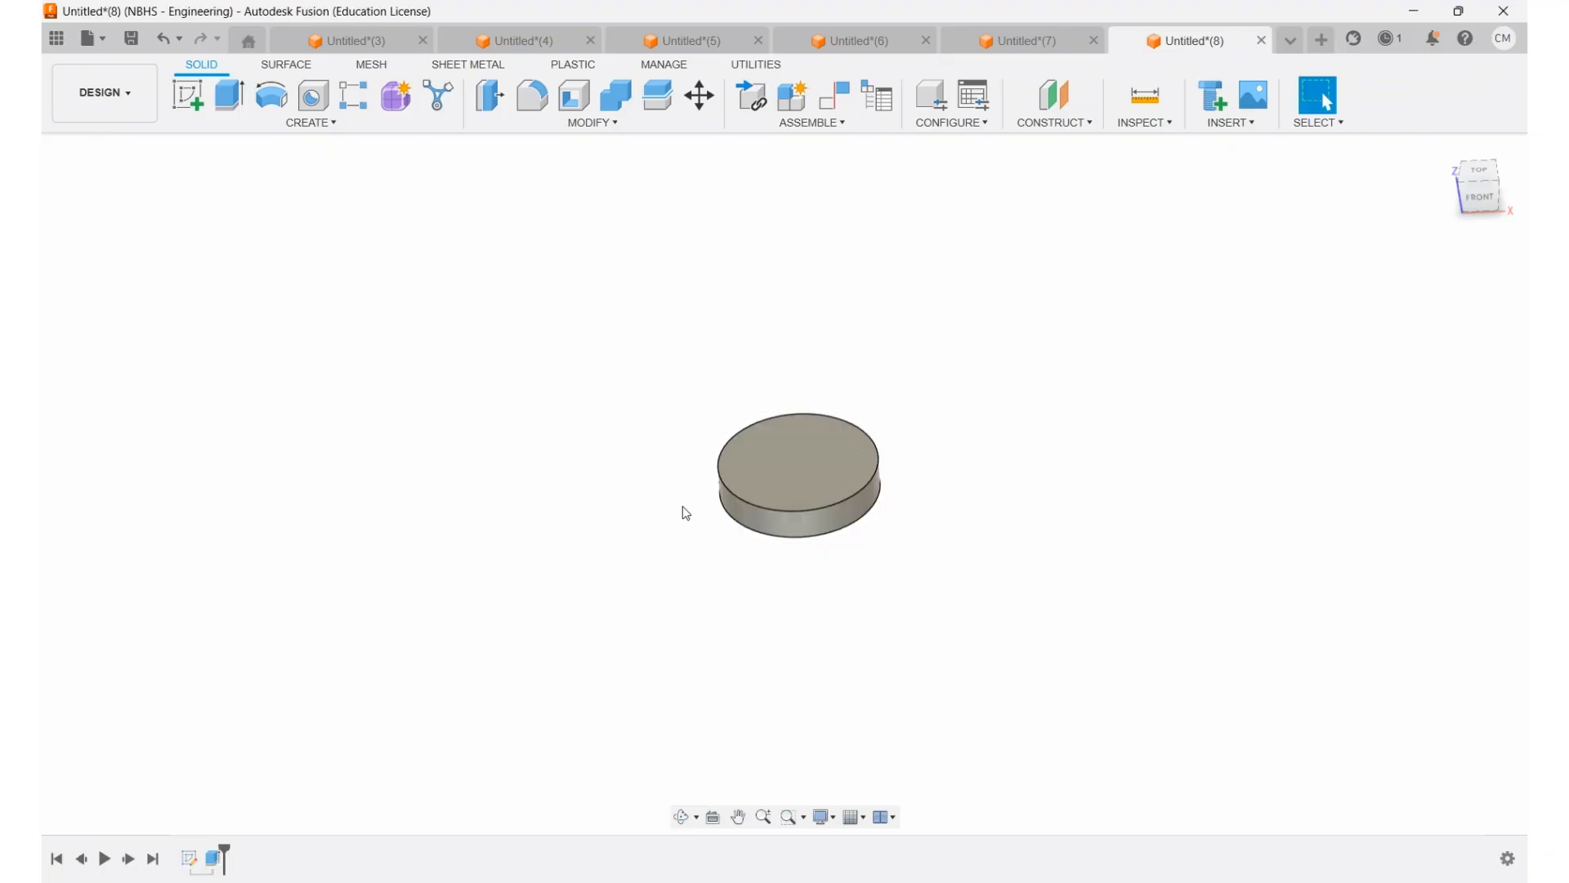
- Shell the disc, removing its bottom face so the underside is hollow
shift+middle_drag(931, 577, 942, 398)
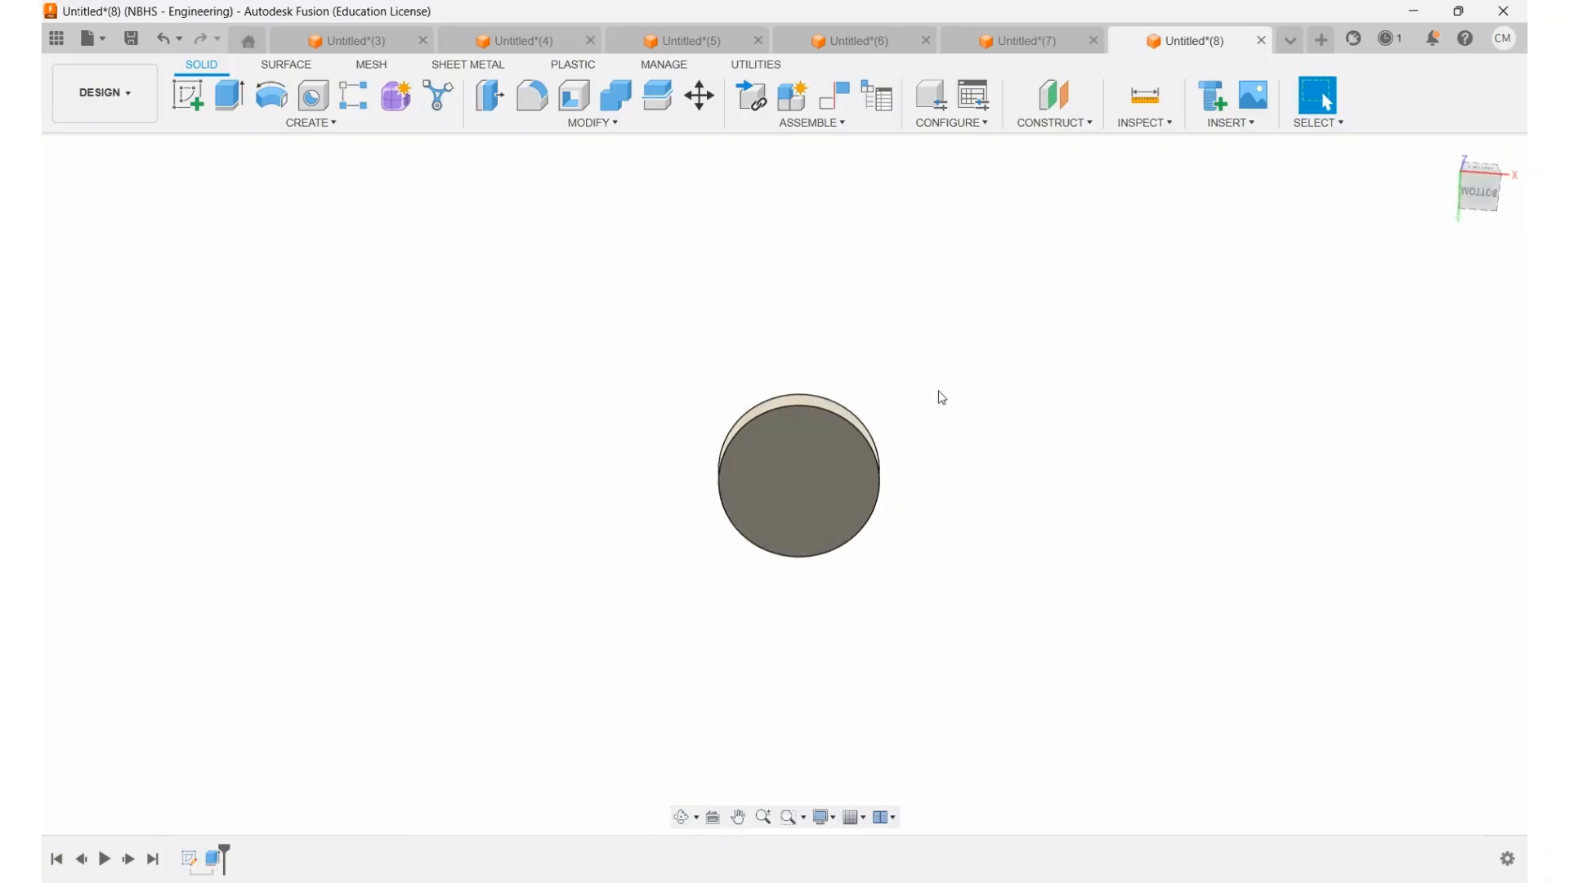
click(574, 96)
click(834, 473)
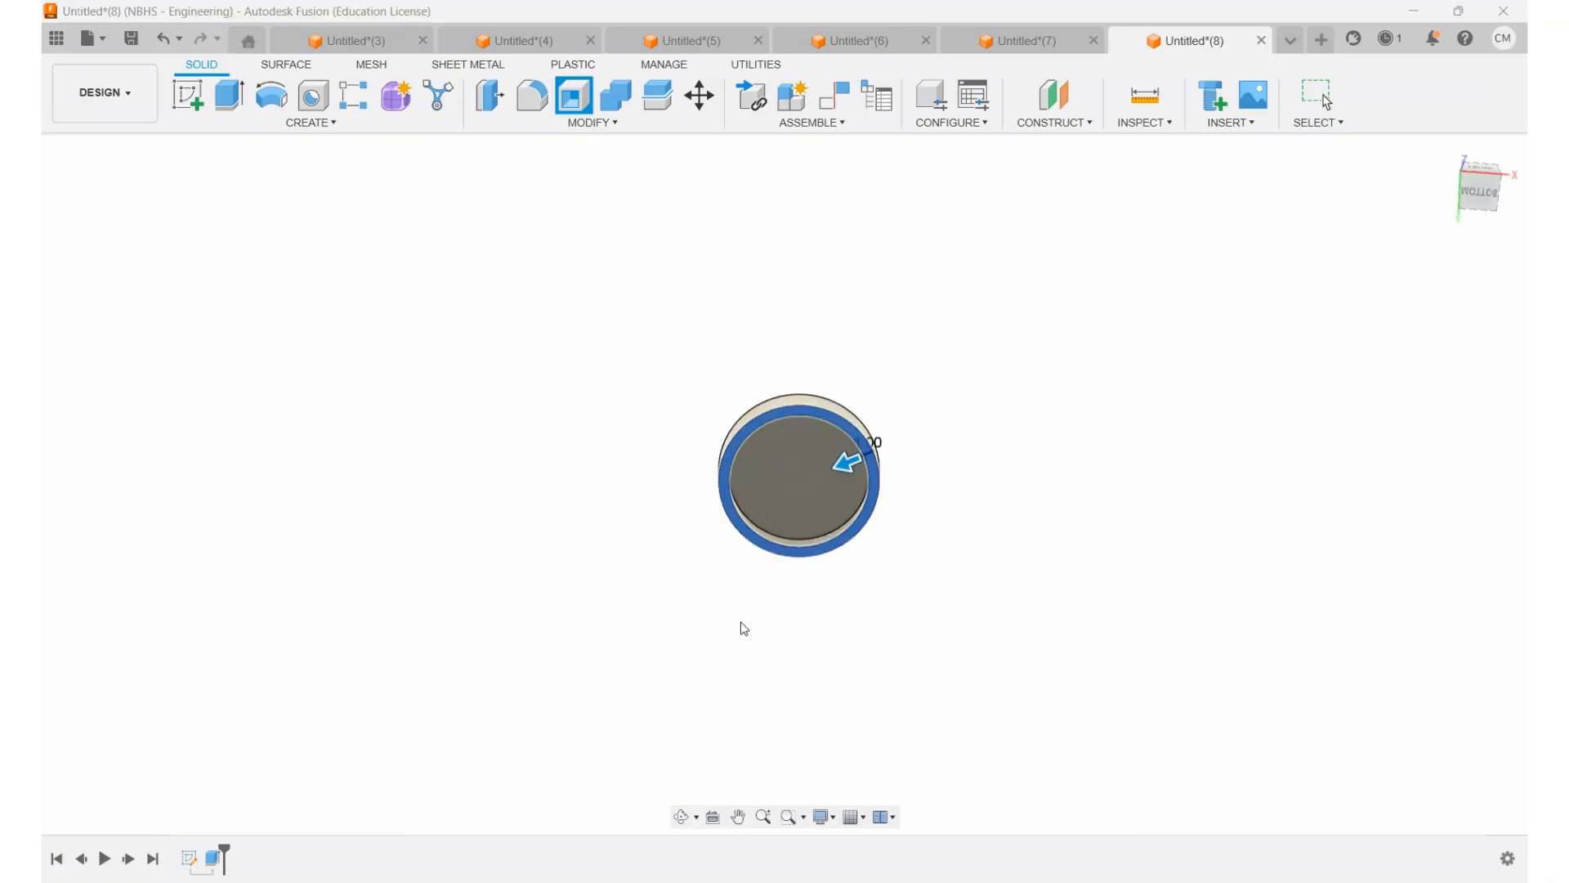
key(Return)
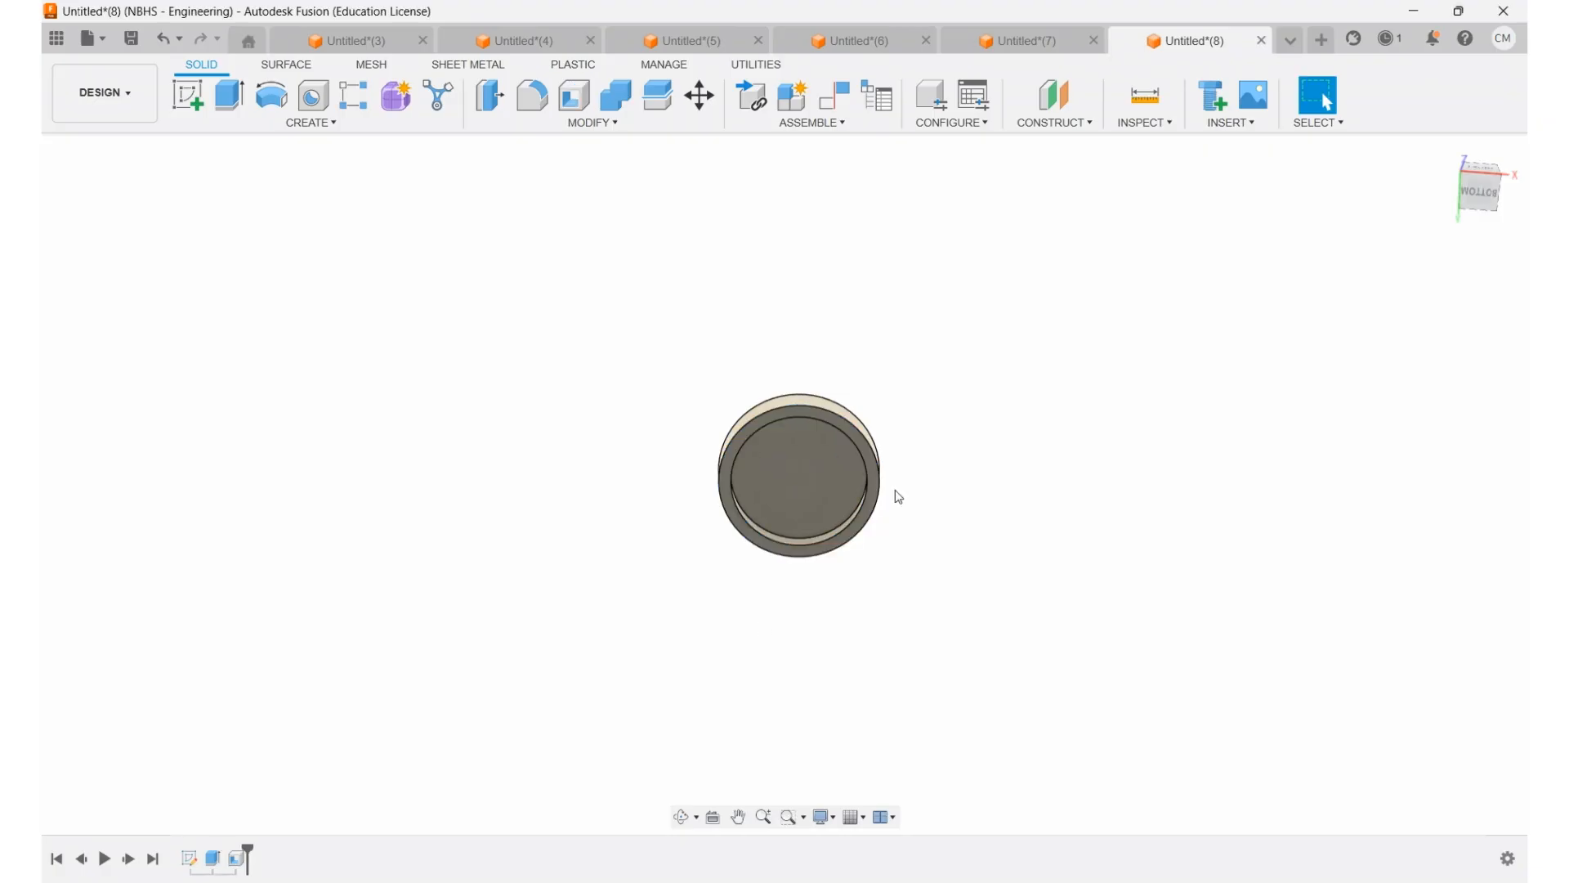
- Start a sketch on the disc's bottom rim face and draw two concentric circles centred on the origin
scroll(907, 479, up, 4)
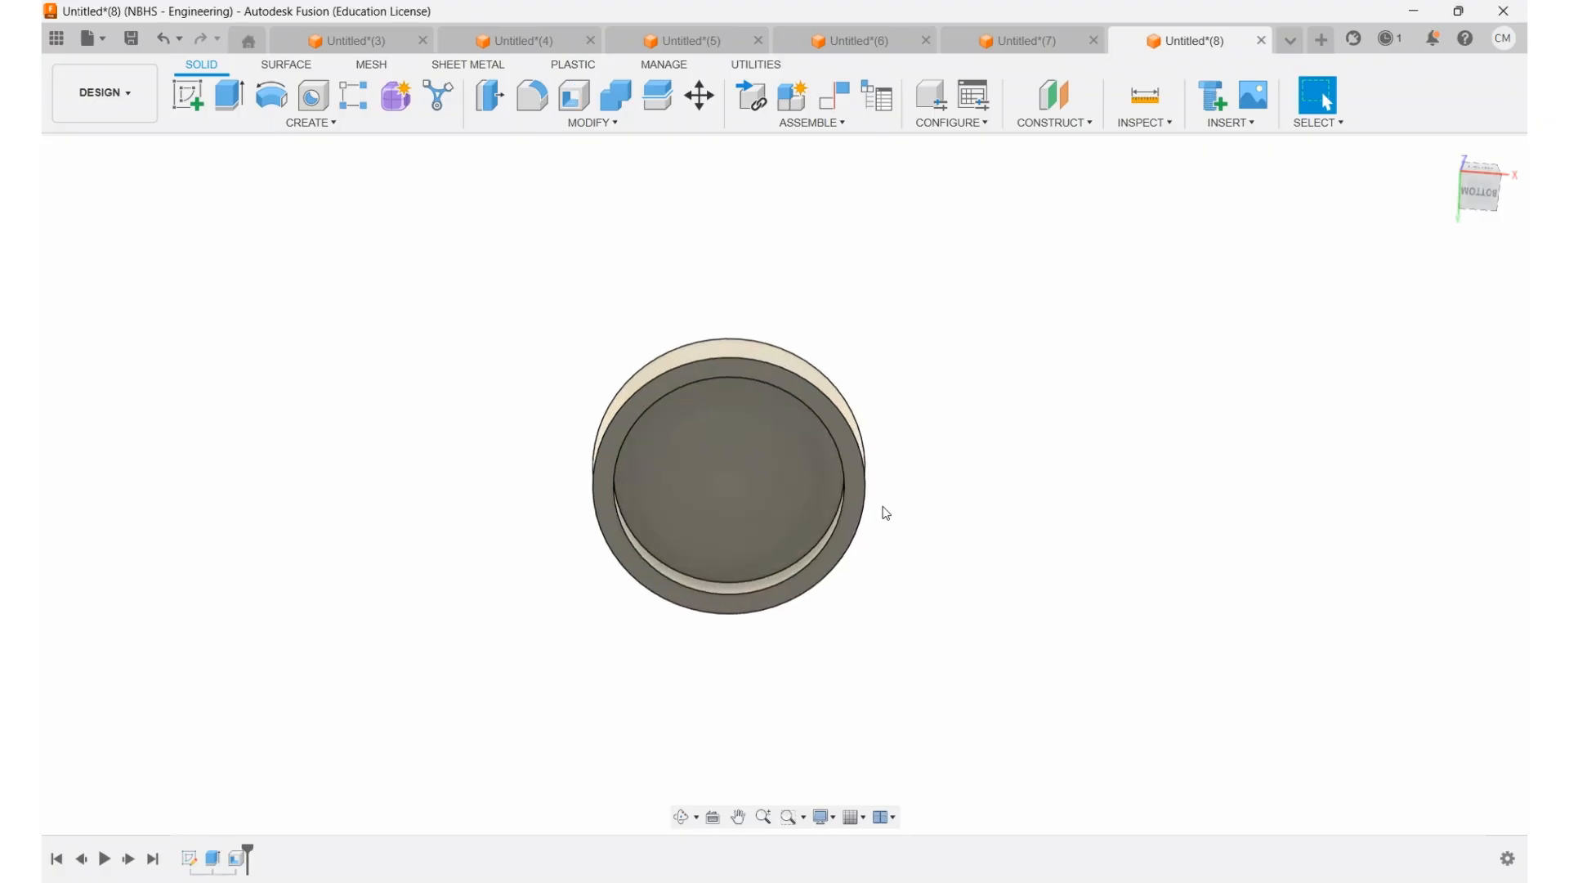
click(726, 479)
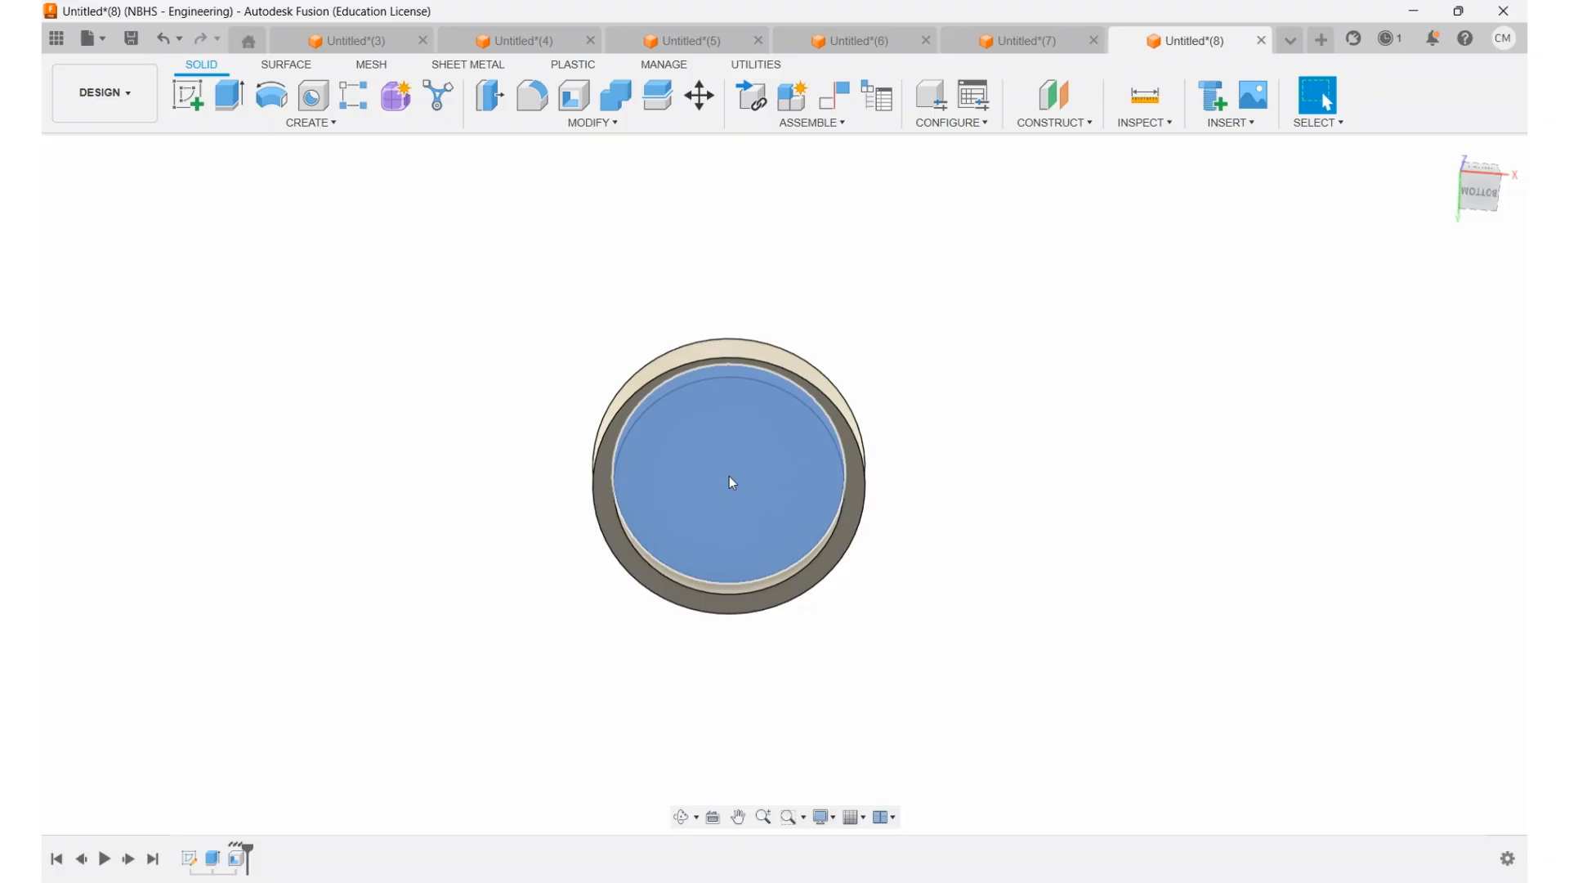
click(855, 481)
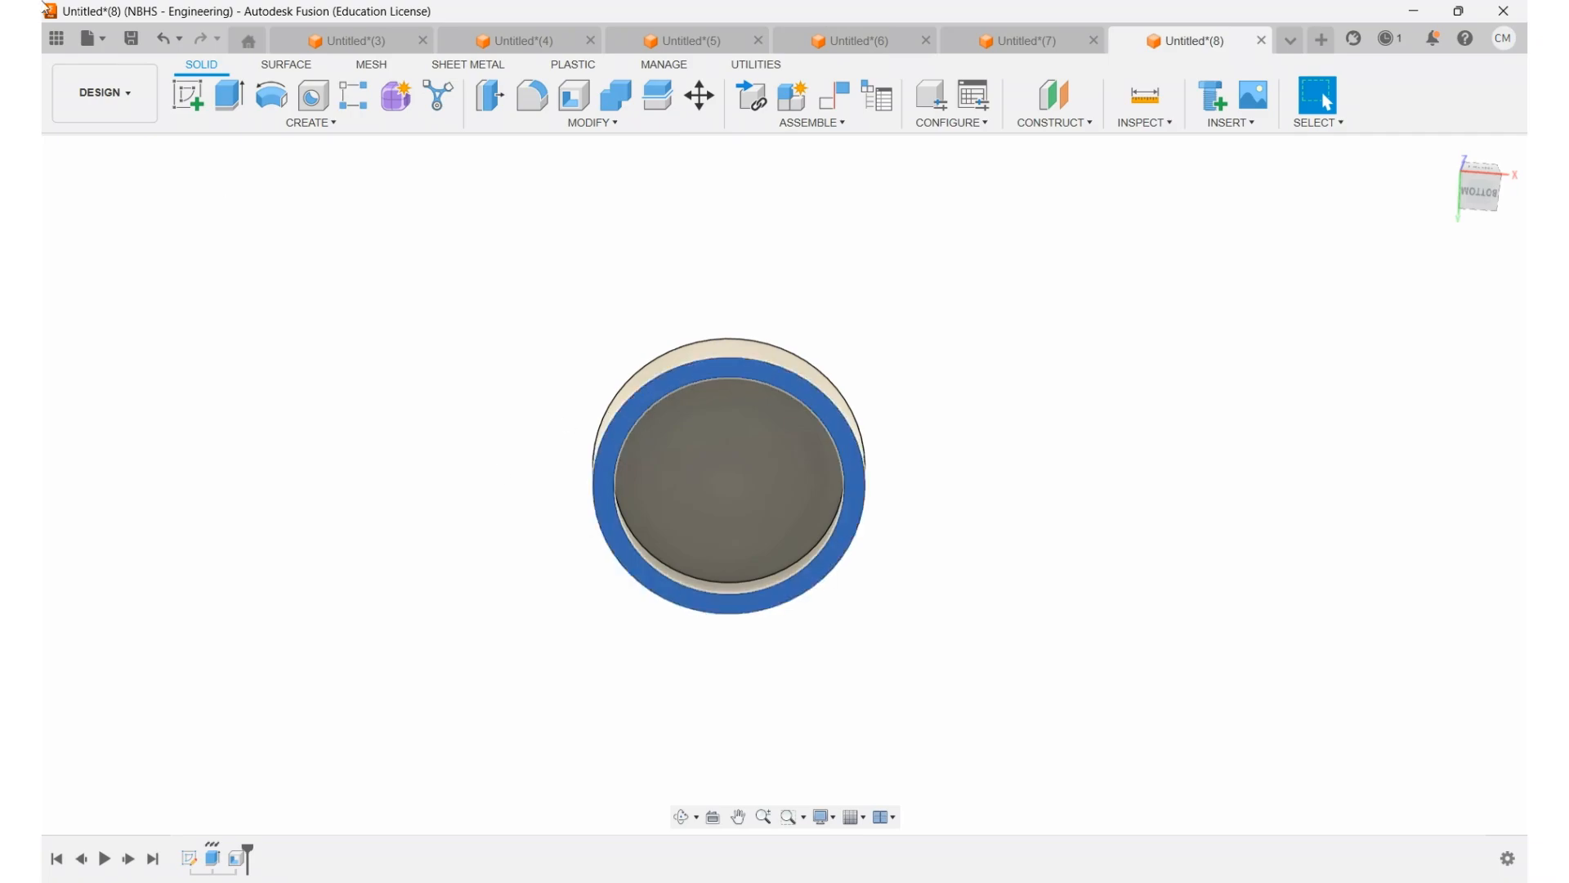
click(189, 95)
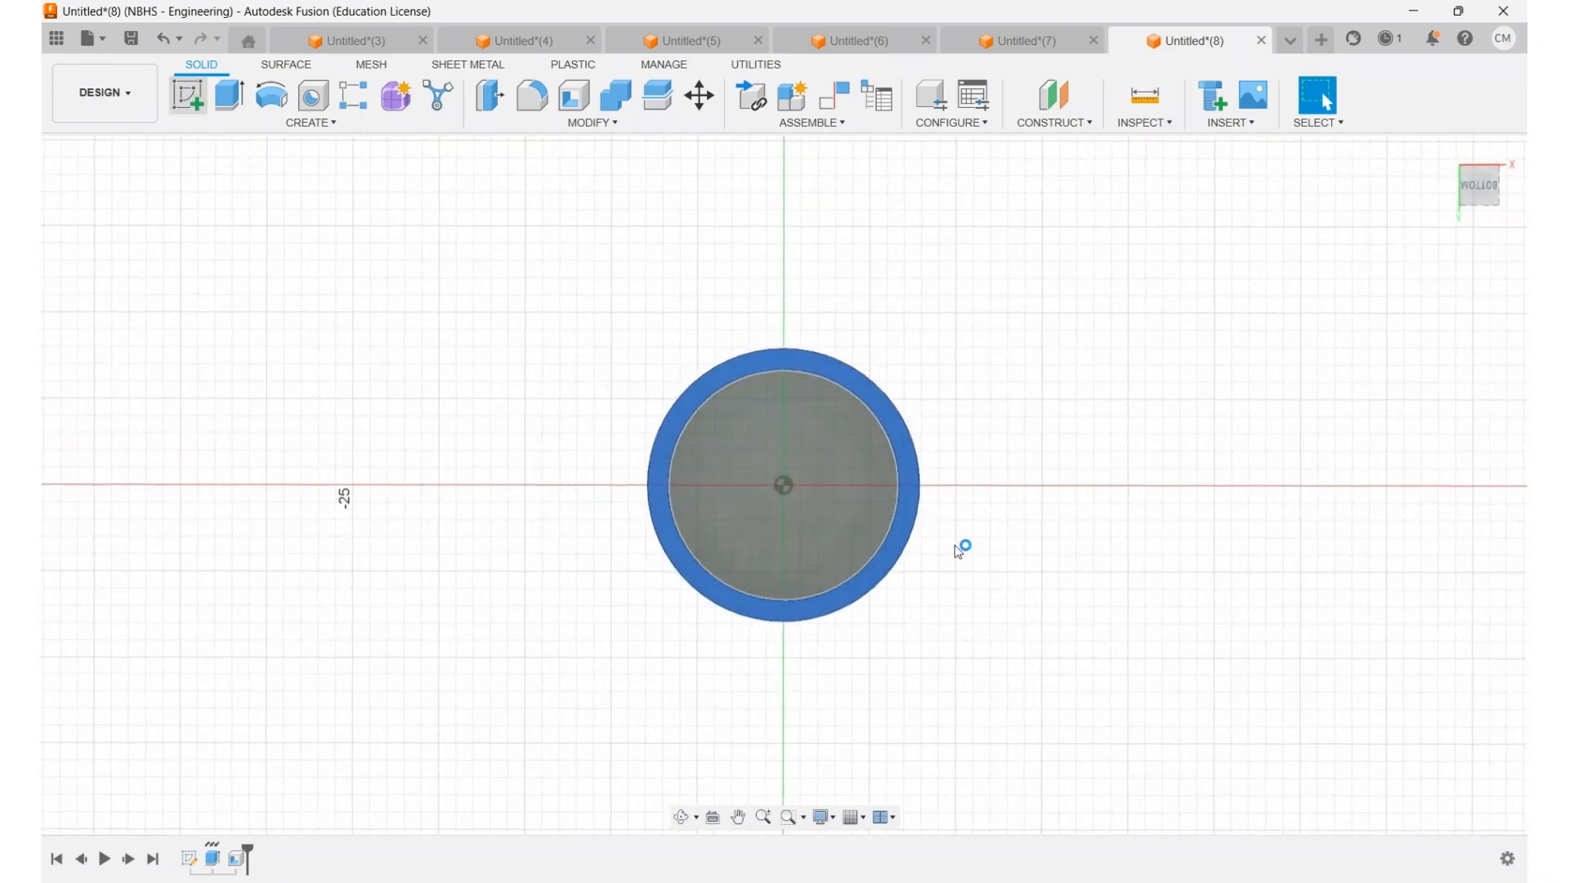
scroll(904, 413, up, 2)
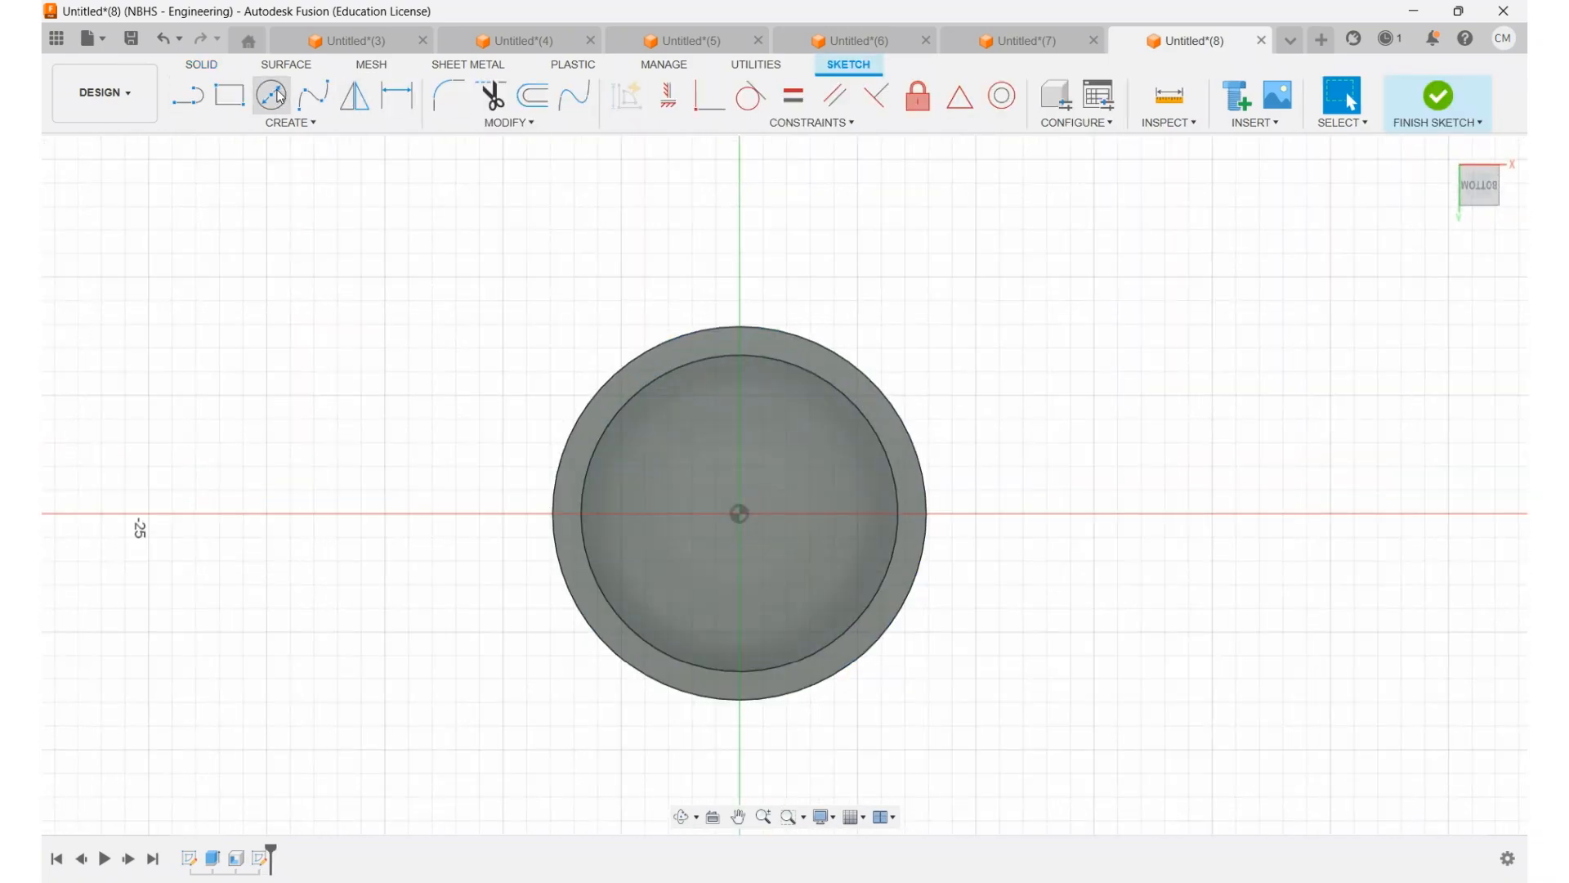
key(c)
click(739, 513)
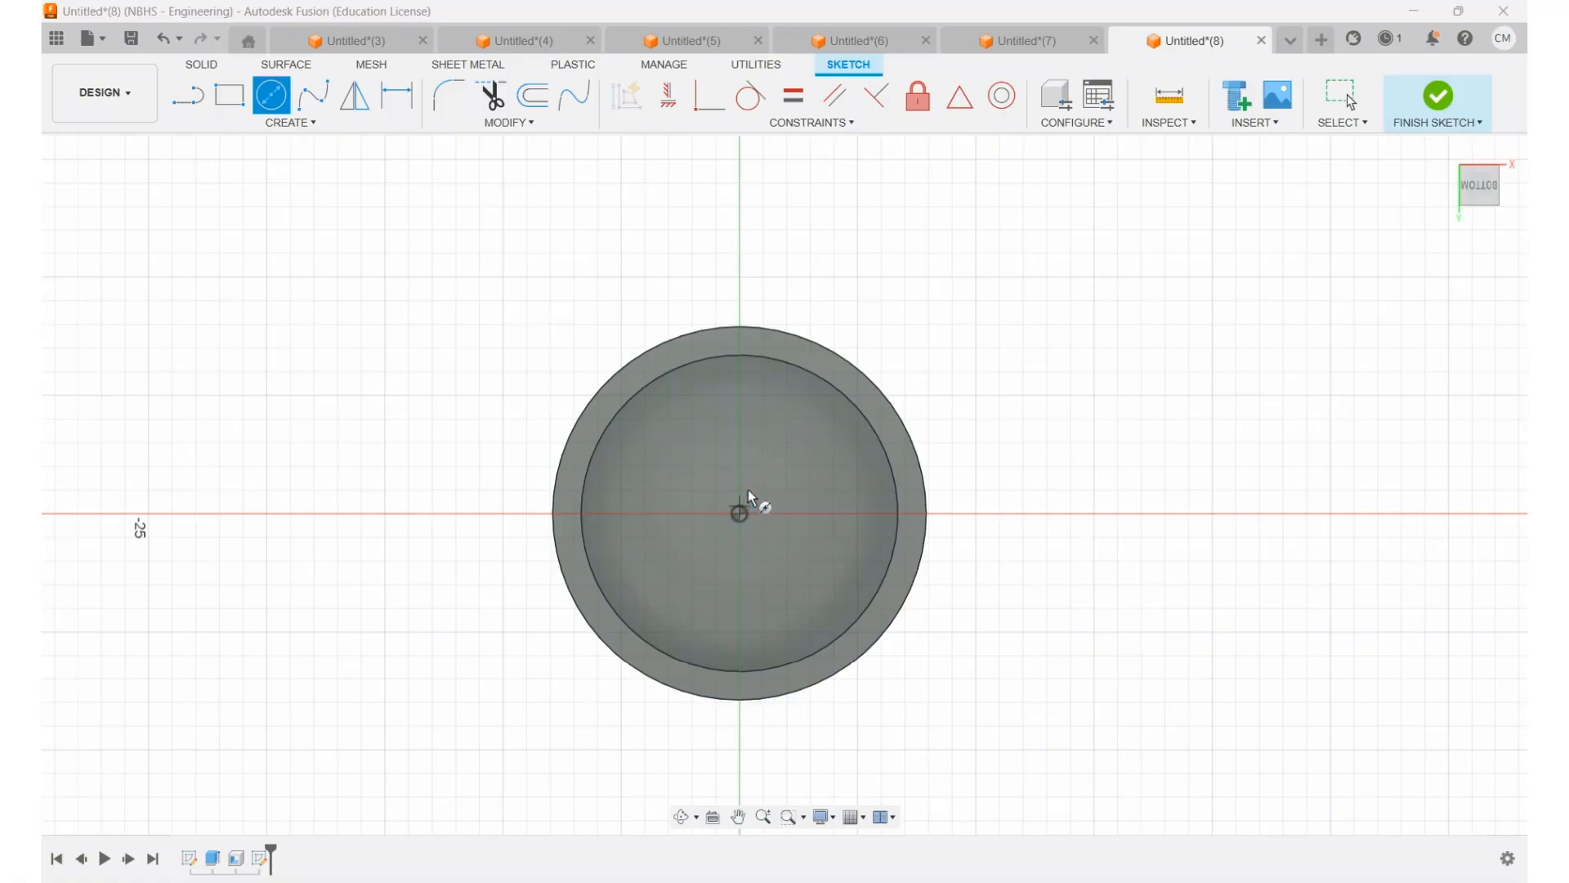
click(757, 454)
click(739, 513)
click(753, 476)
- Dimension the two concentric circles to diameters of 6.25 for the outer and 5 for the inner
click(396, 93)
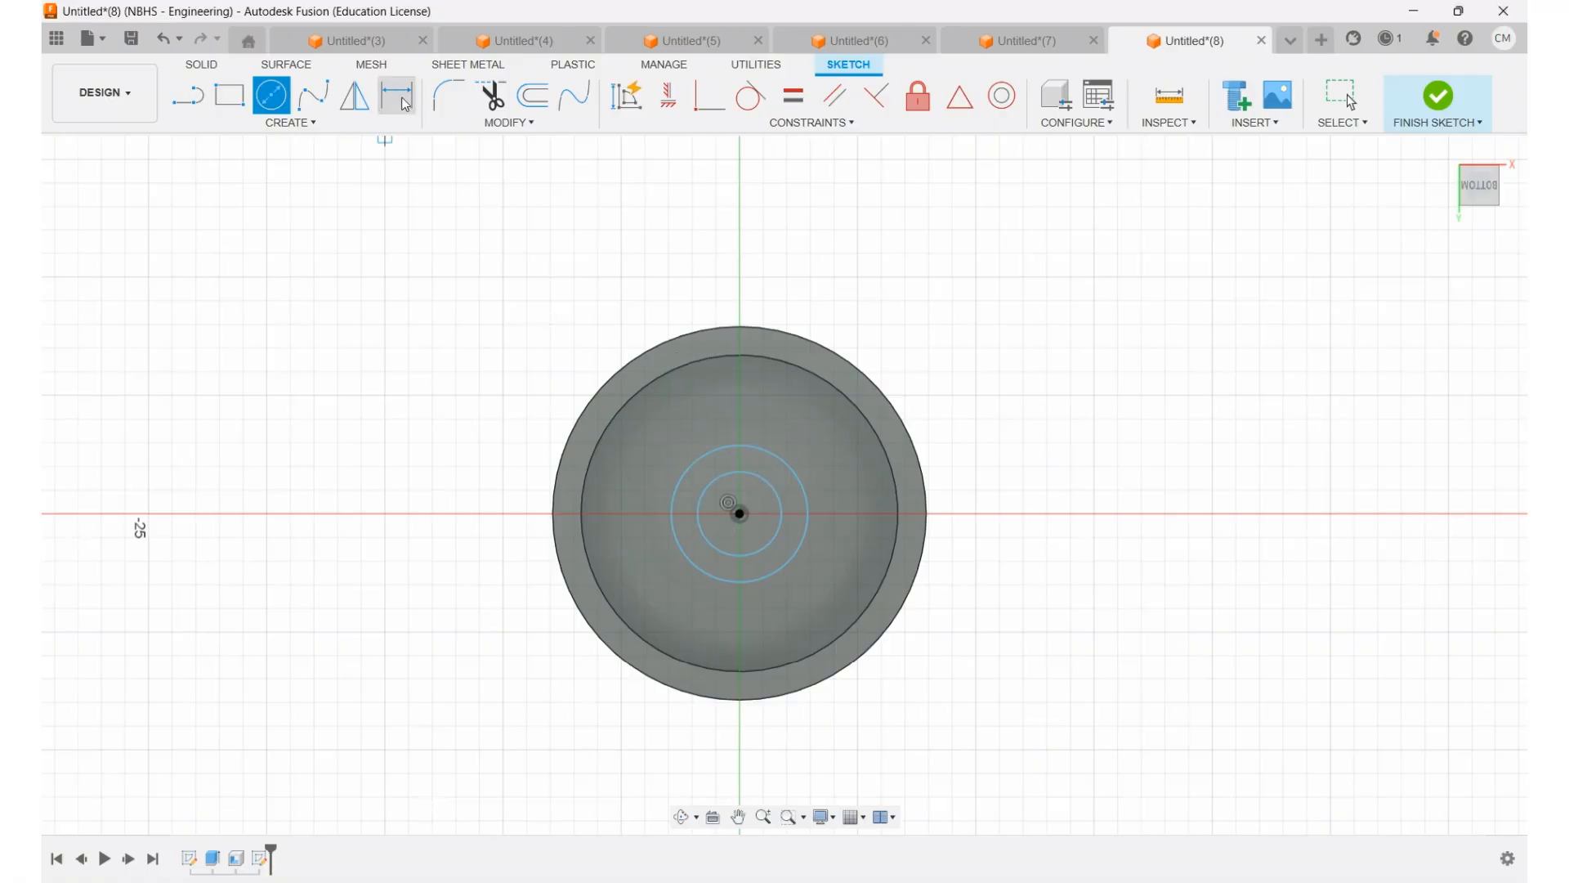
click(788, 463)
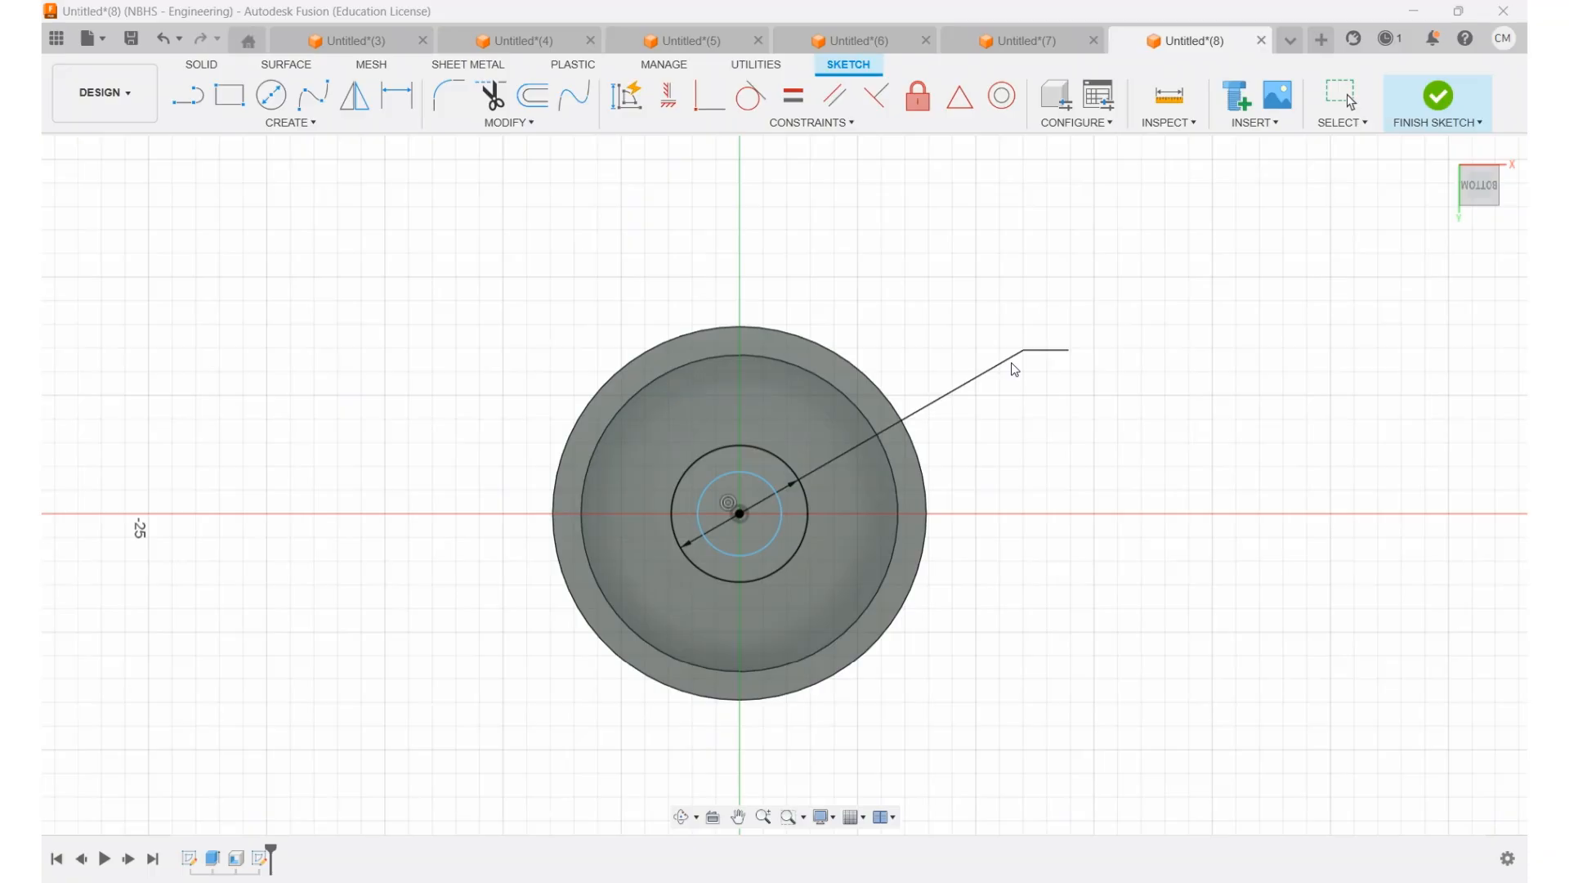
click(1032, 360)
click(774, 491)
click(1059, 491)
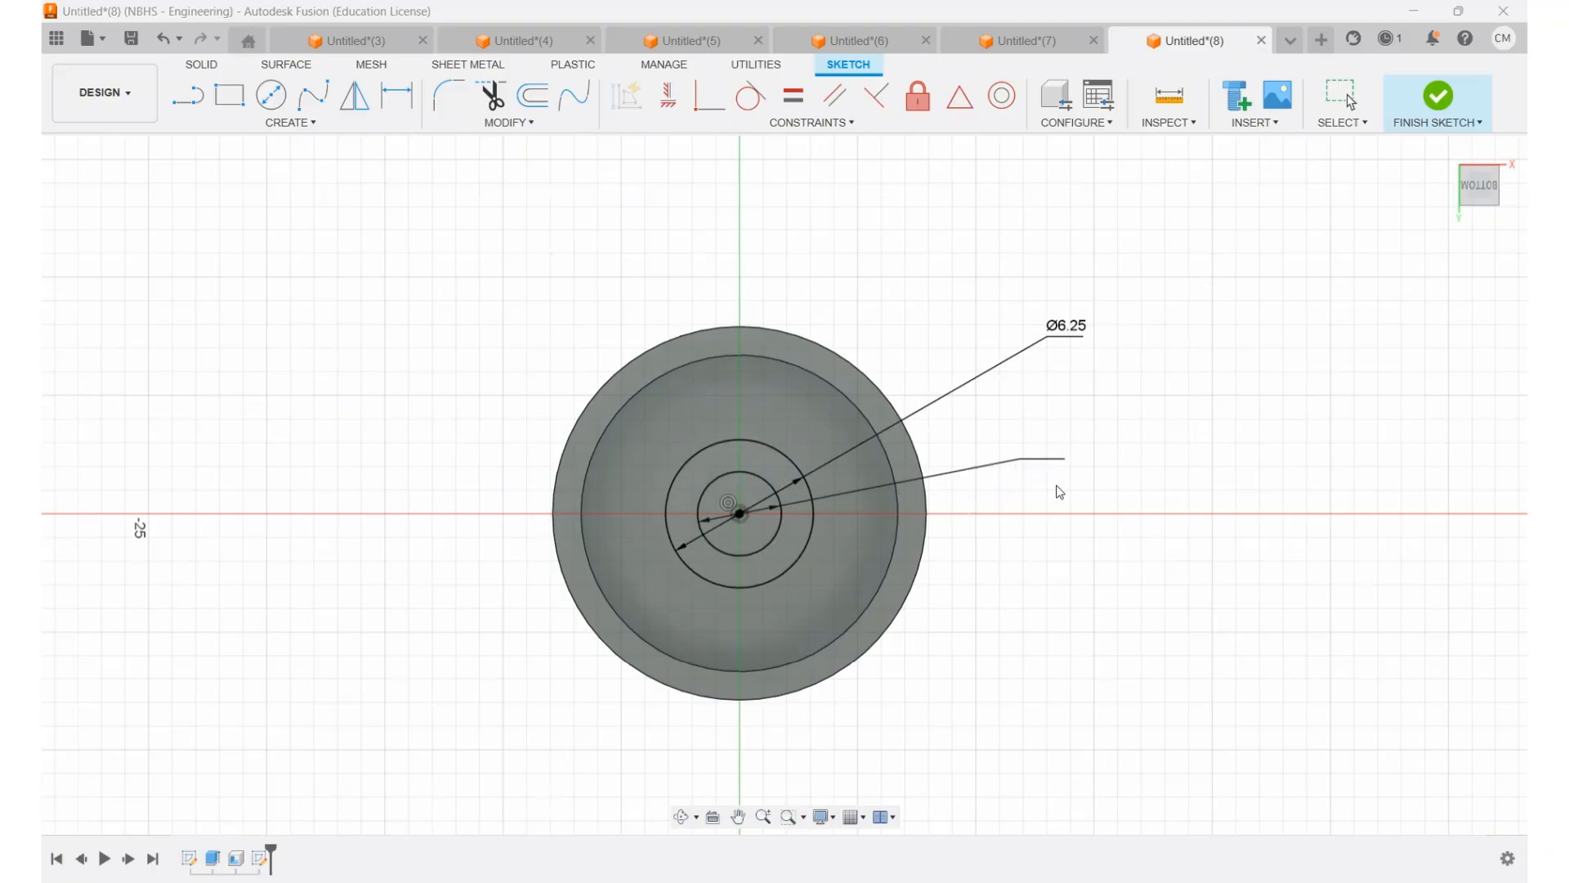
text(5)
key(Return)
- Draw a circle overlapping the upper-left part of the disc's rim and dimension its diameter to 5
scroll(903, 457, up, 5)
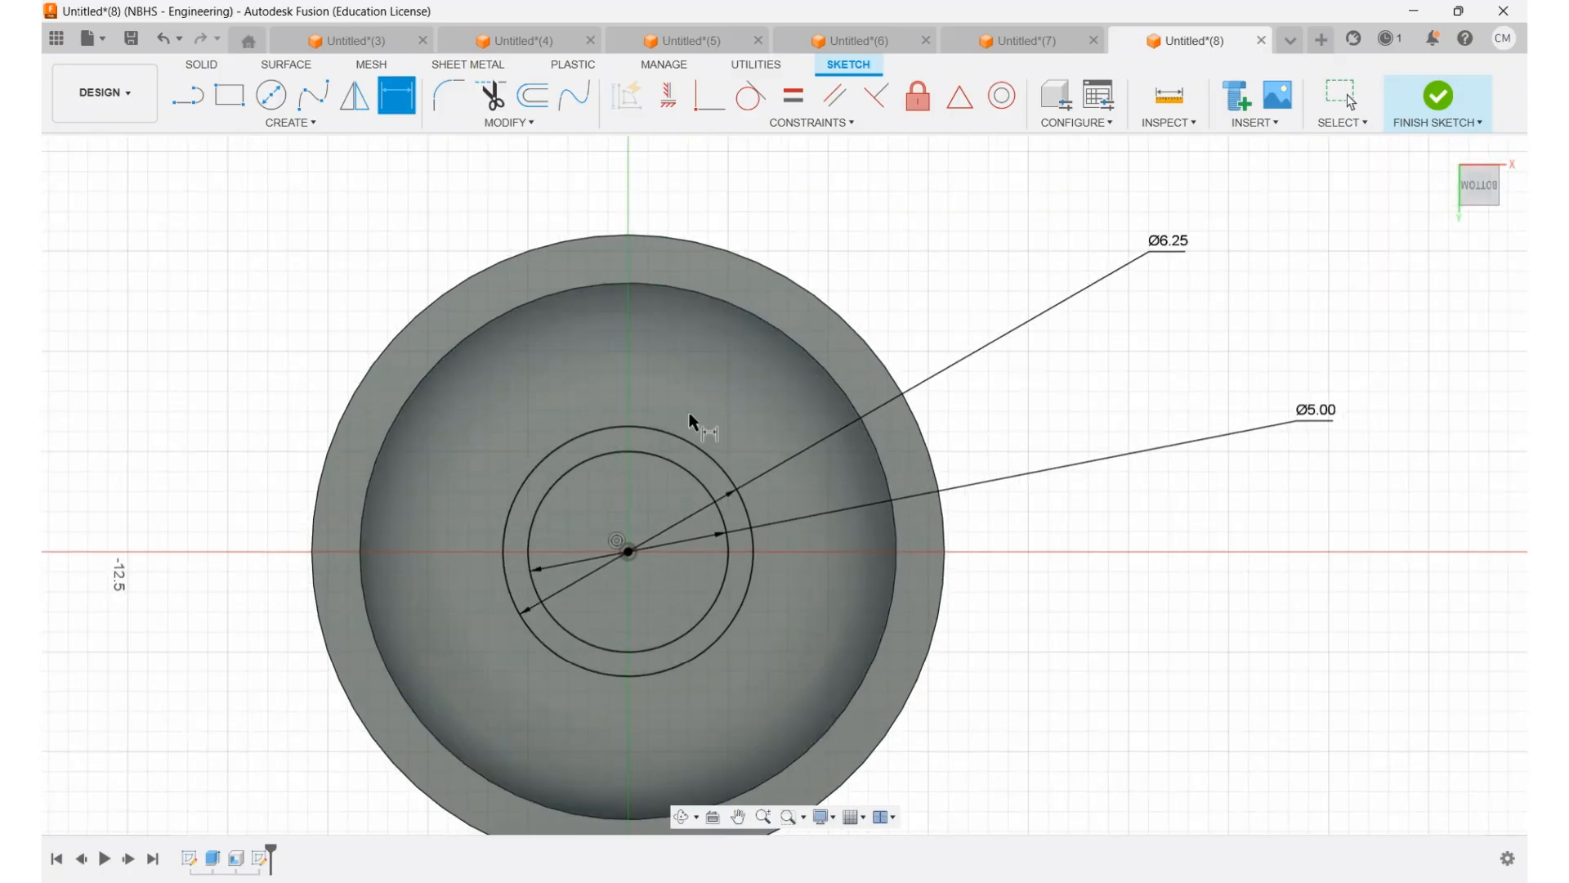
middle_drag(765, 429, 993, 429)
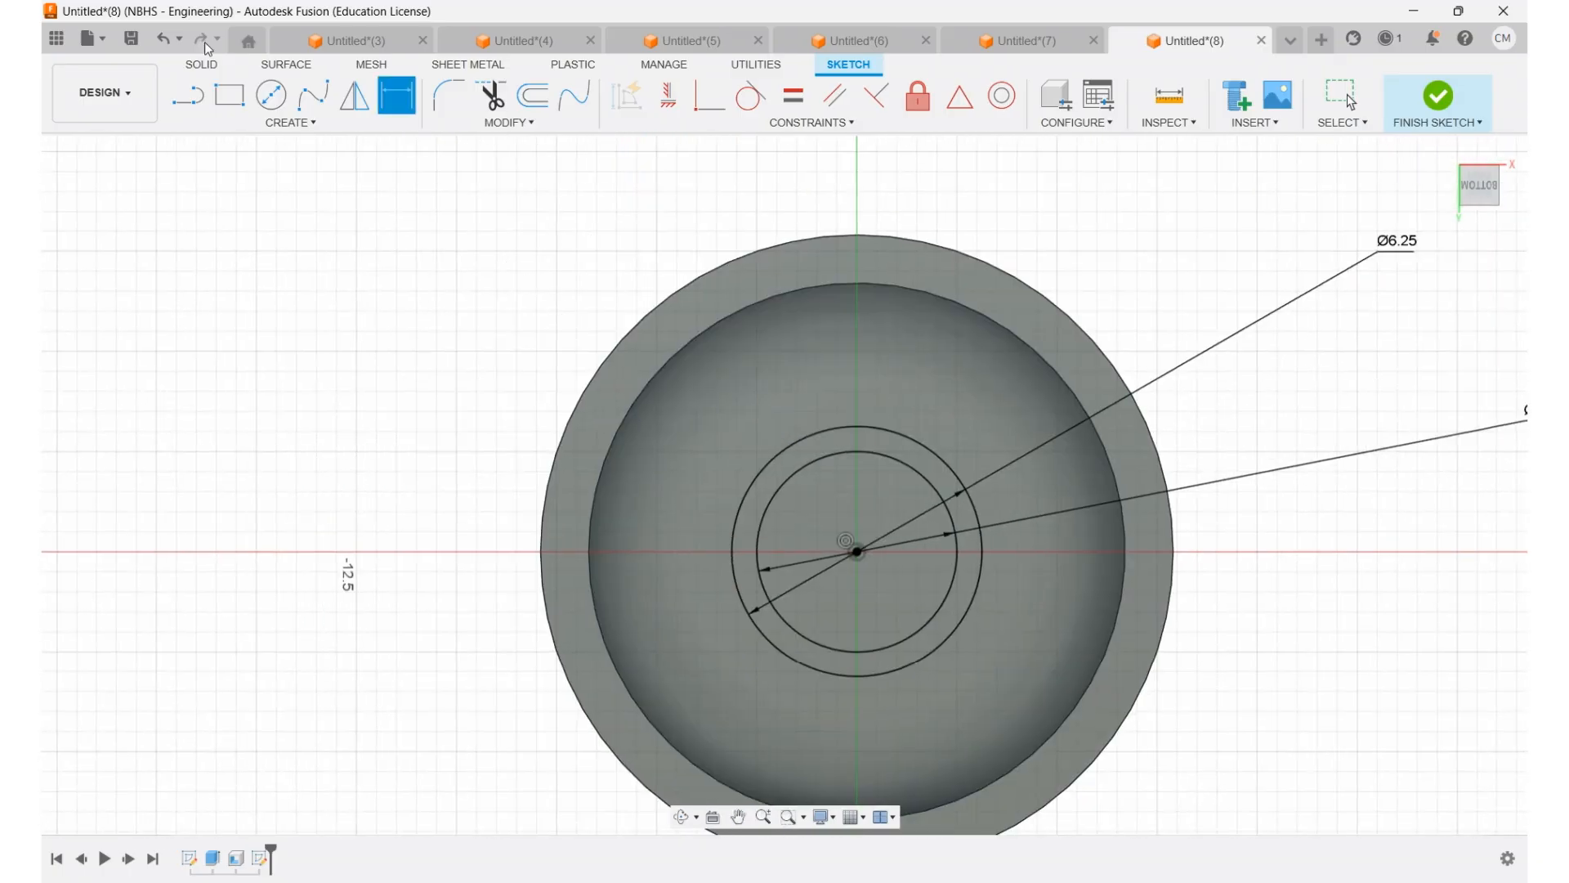
click(276, 103)
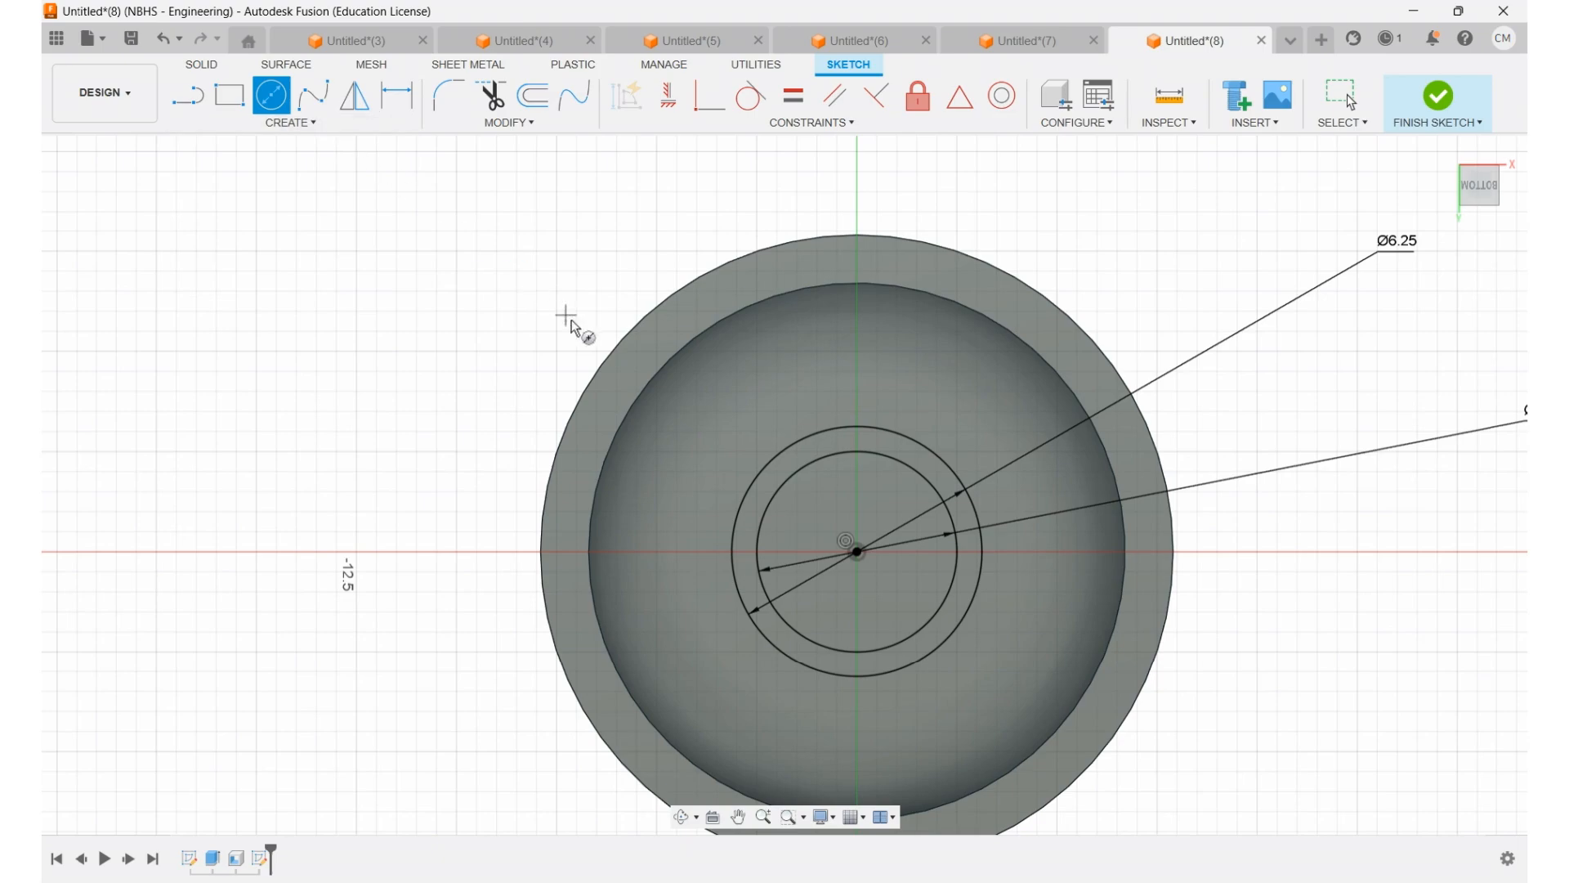
click(696, 371)
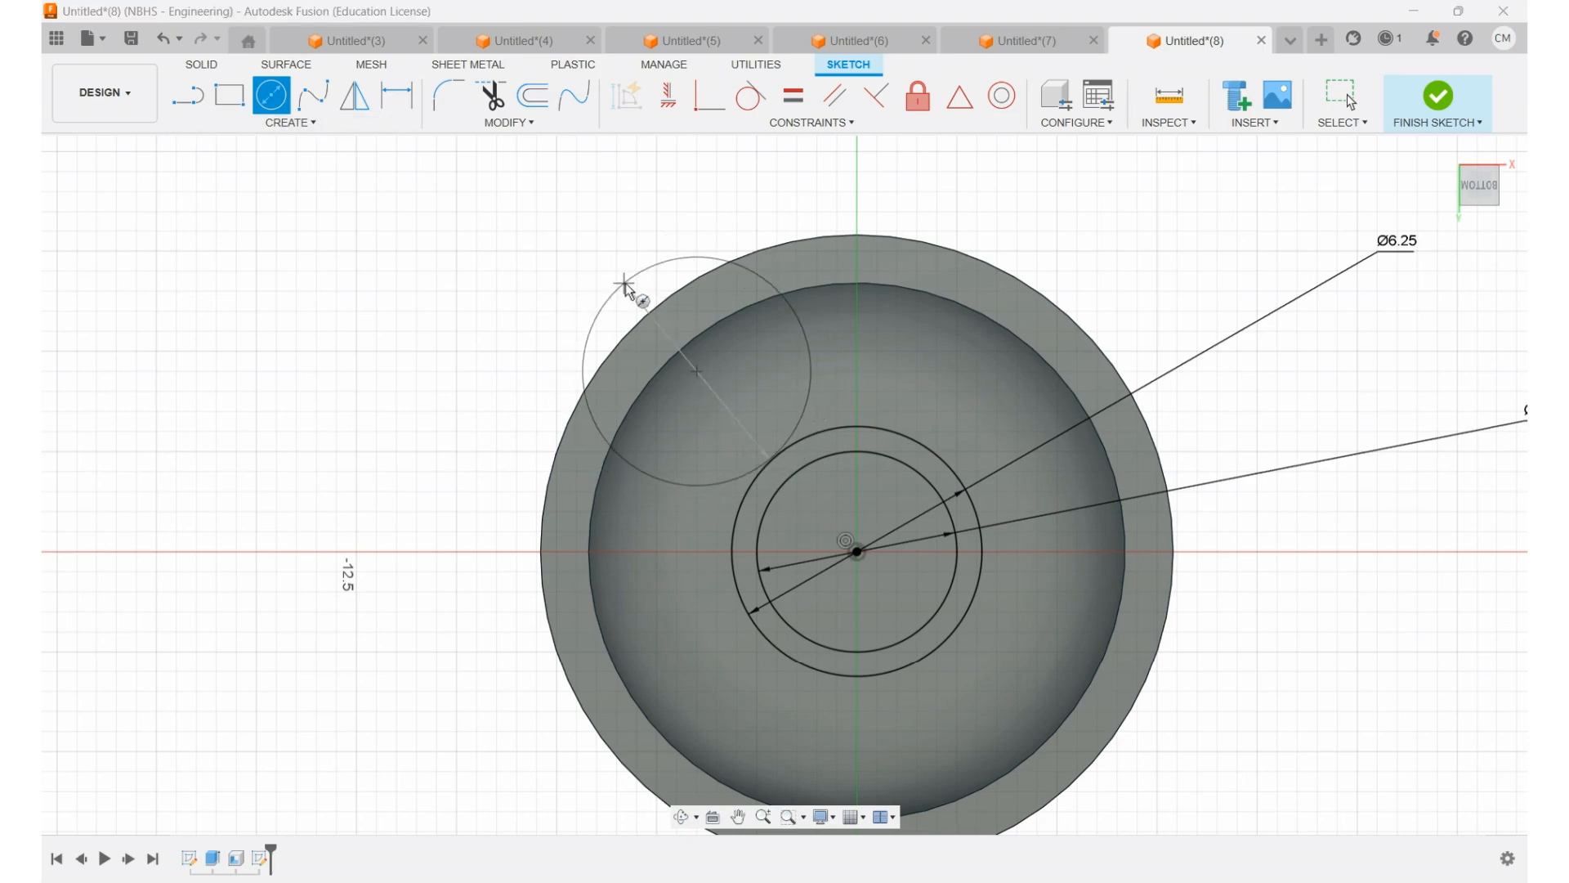
click(633, 293)
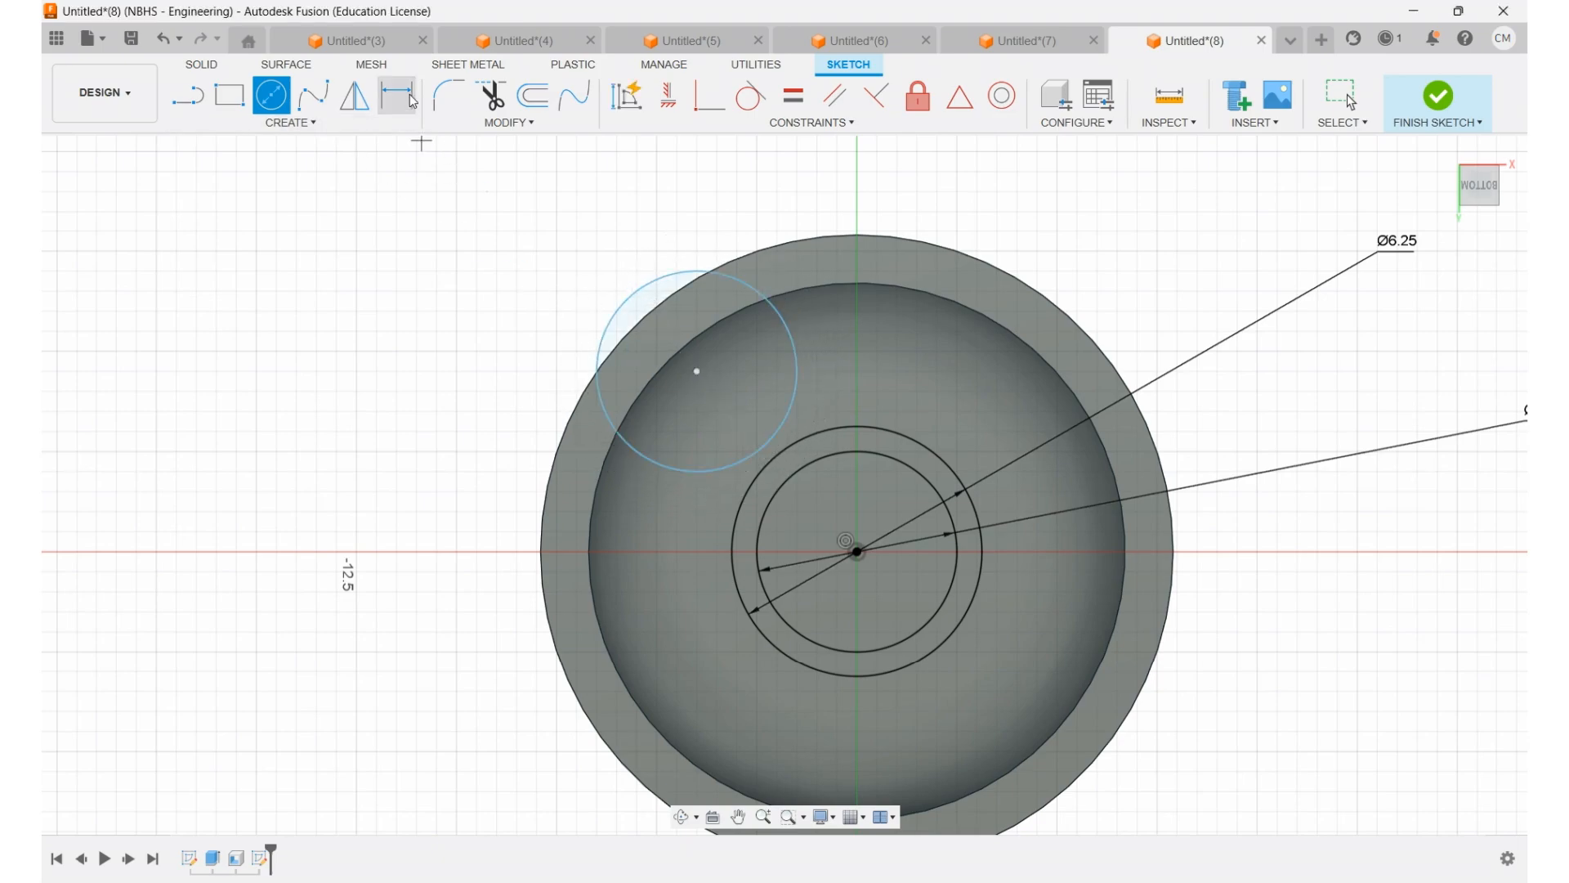
click(398, 96)
click(664, 278)
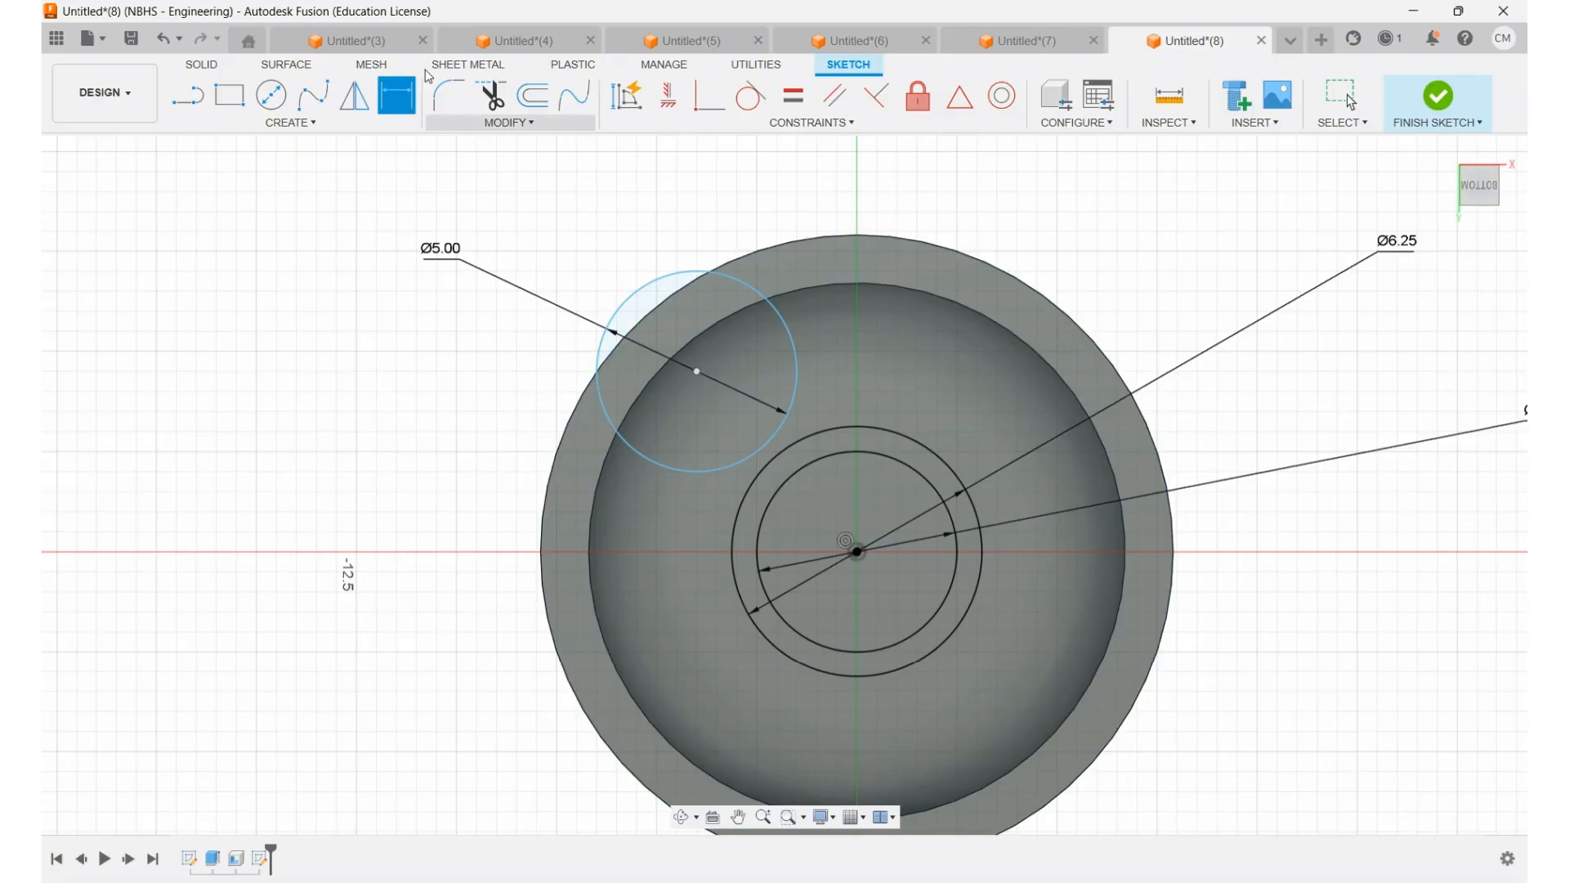
- Set the horizontal distance between the upper-left circle's centre and the origin to 3.9
click(696, 371)
click(856, 551)
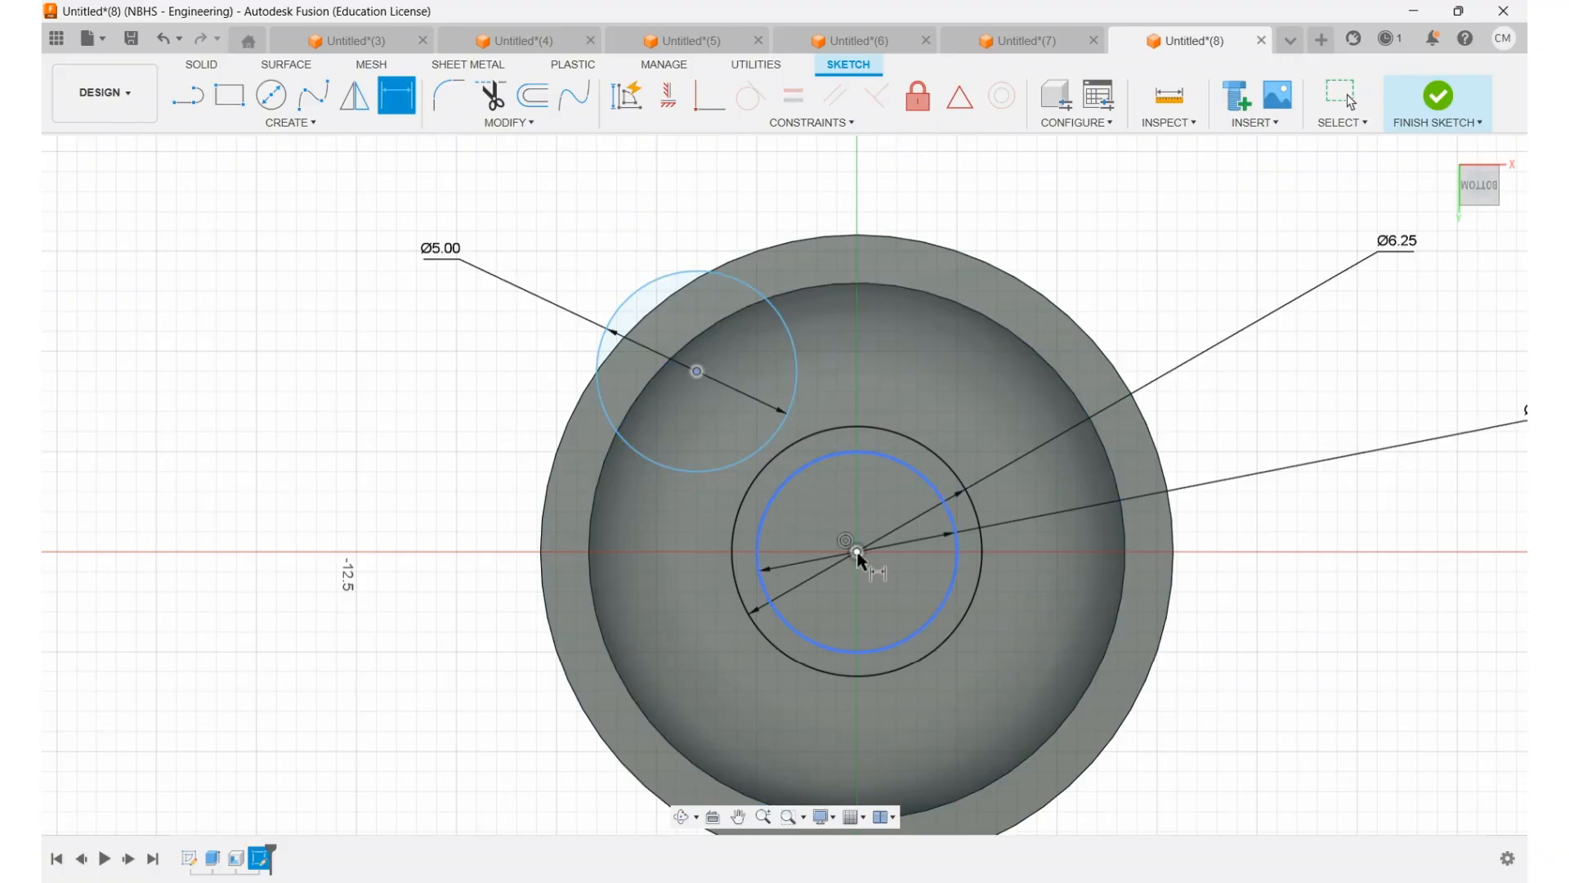
click(839, 222)
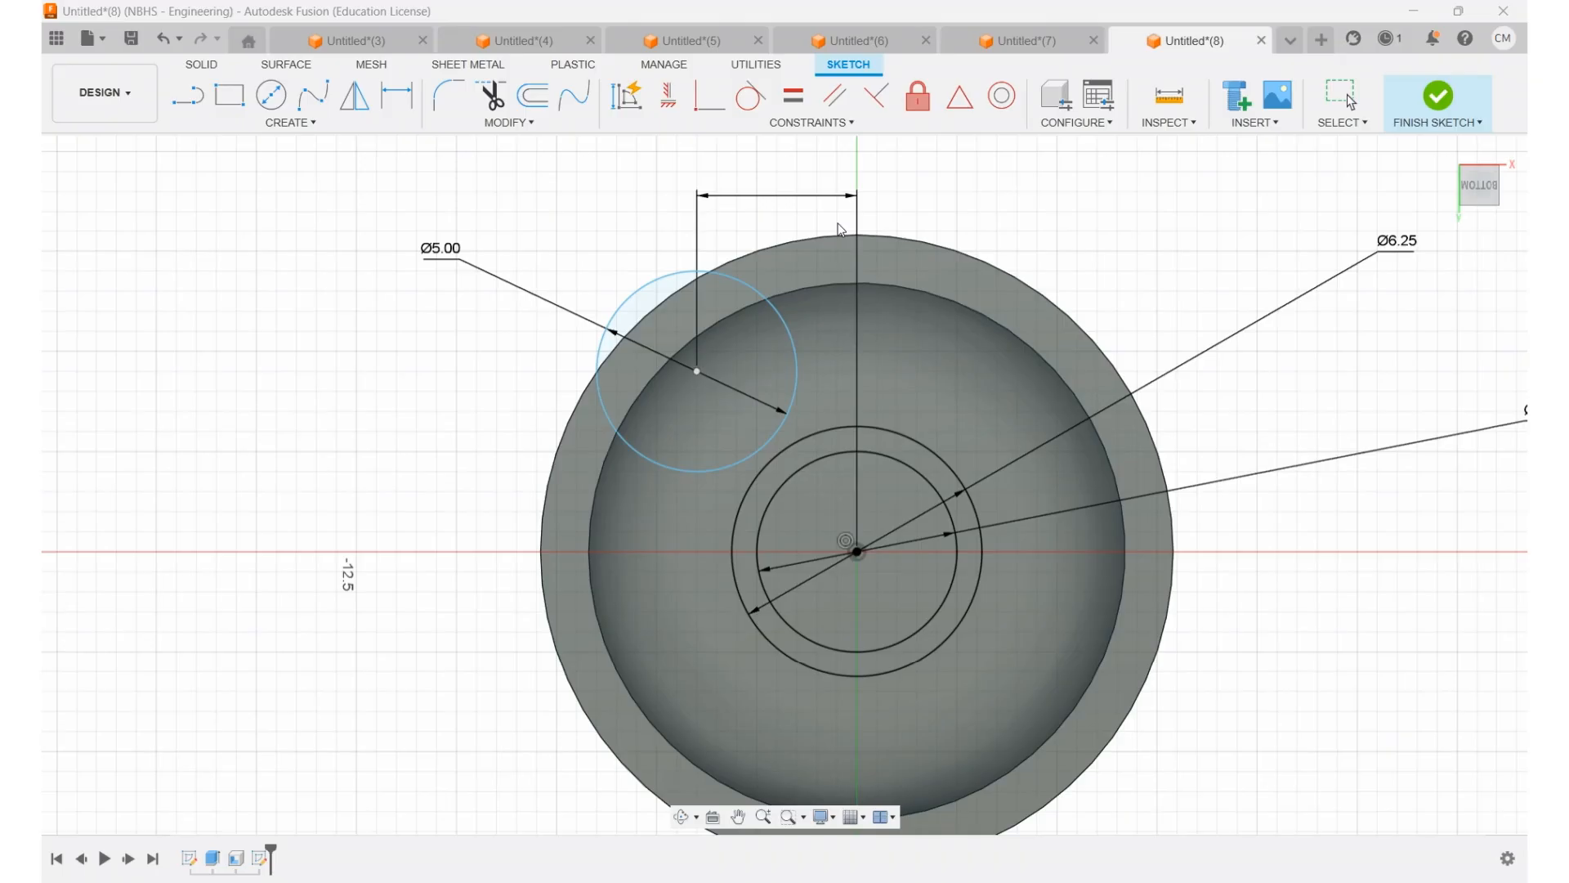
text(3.9)
key(Return)
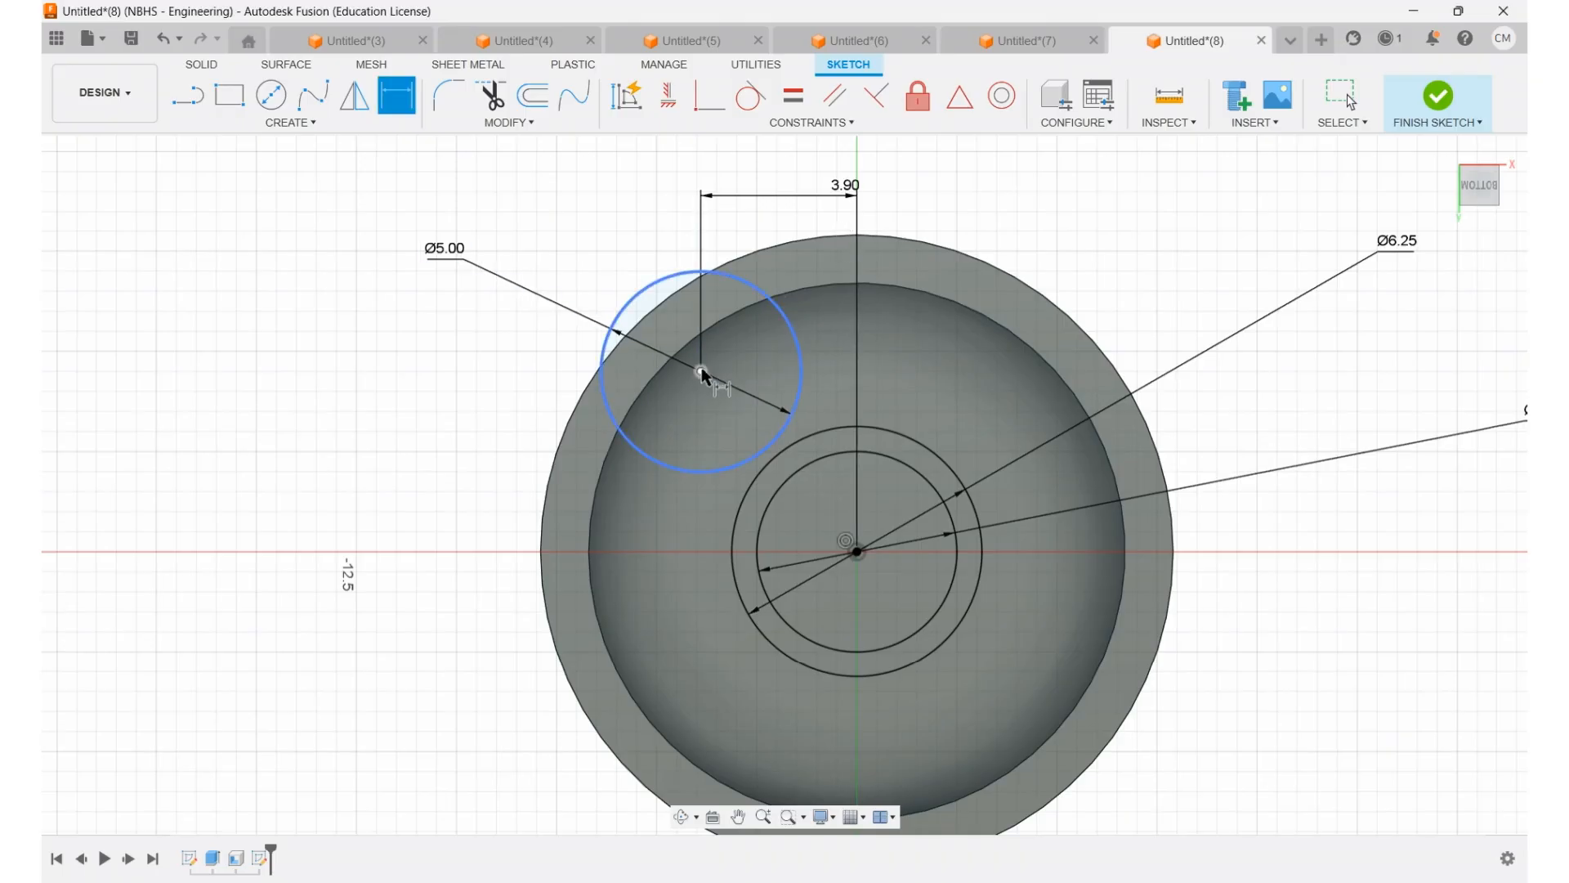
- Set the vertical distance between the upper-left circle's centre and the origin to 3.9
click(701, 371)
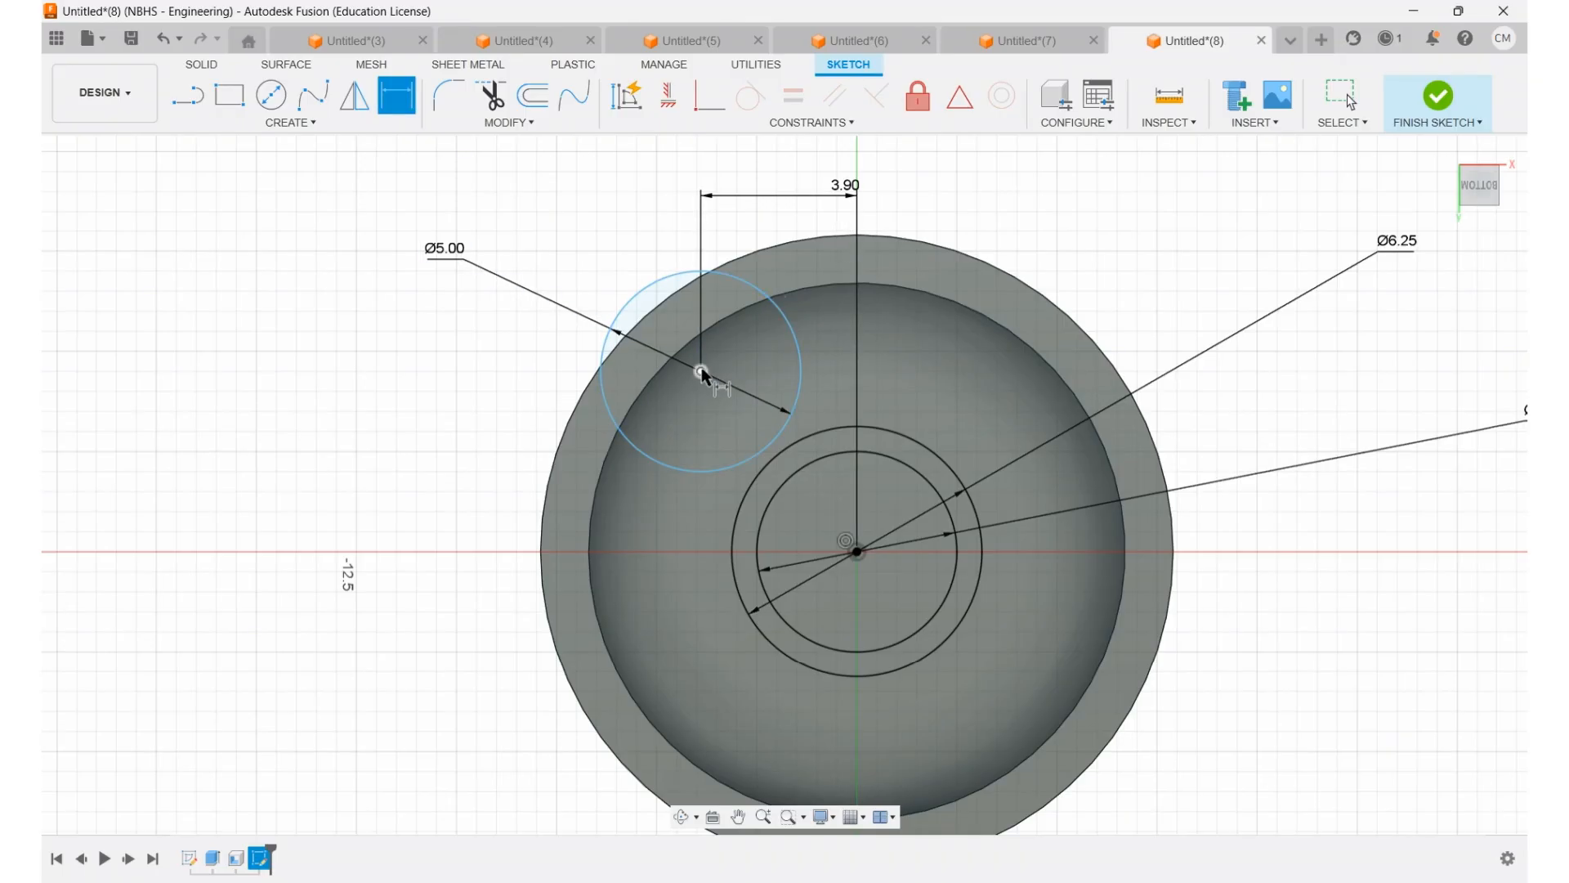
click(856, 552)
click(415, 498)
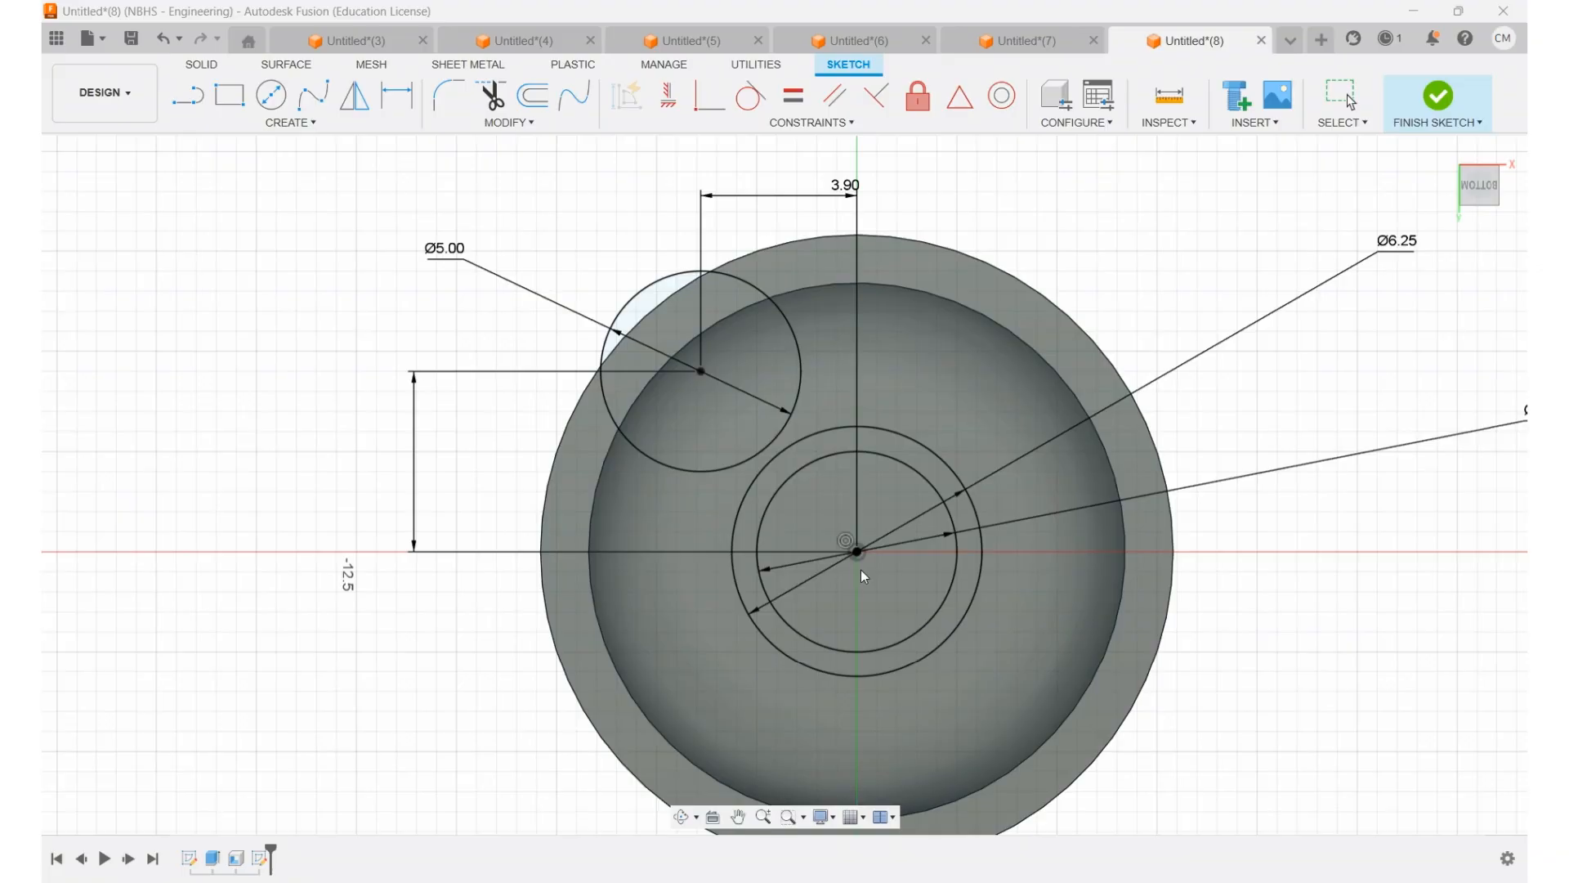
key(Return)
- Circular-pattern the upper-left circle around the origin with 4 instances and finish the sketch
scroll(790, 404, up, 3)
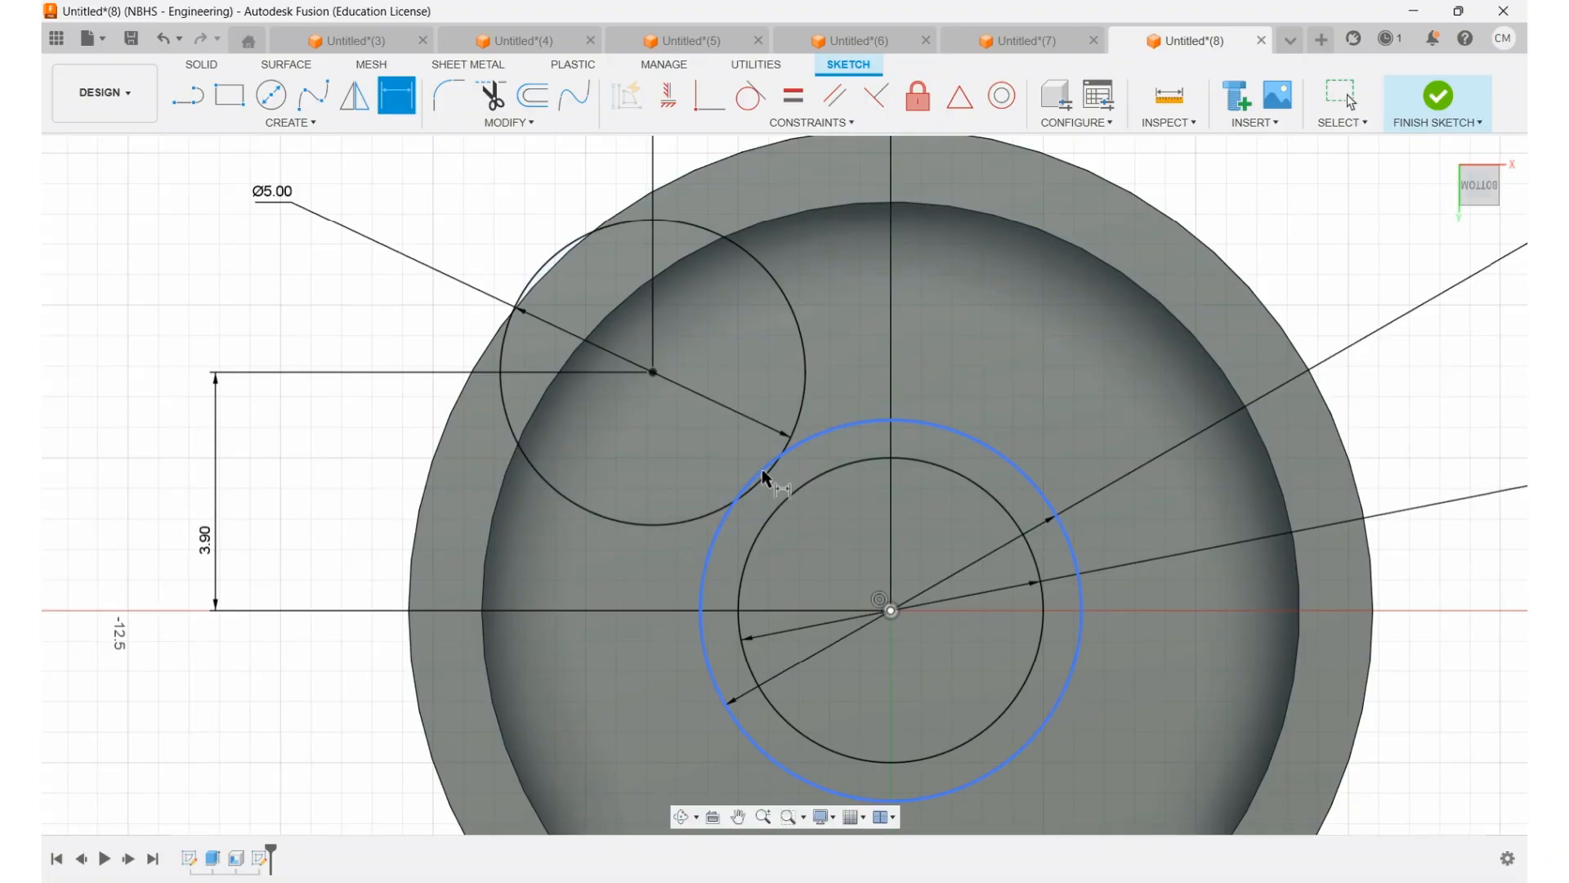
scroll(761, 467, up, 4)
scroll(765, 465, down, 3)
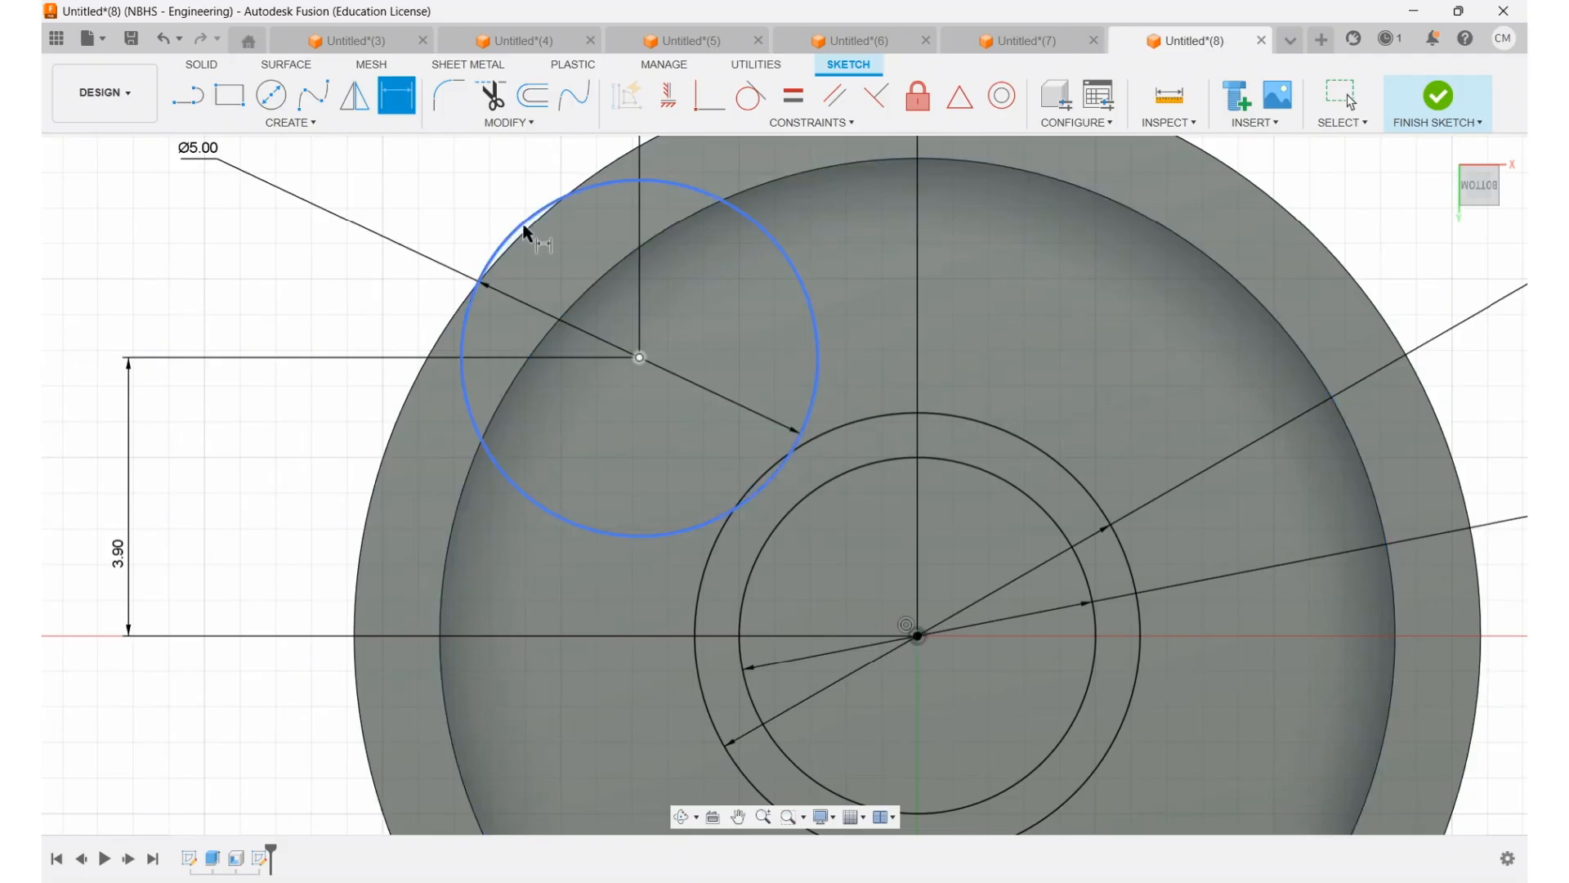
scroll(526, 234, down, 1)
scroll(527, 233, down, 1)
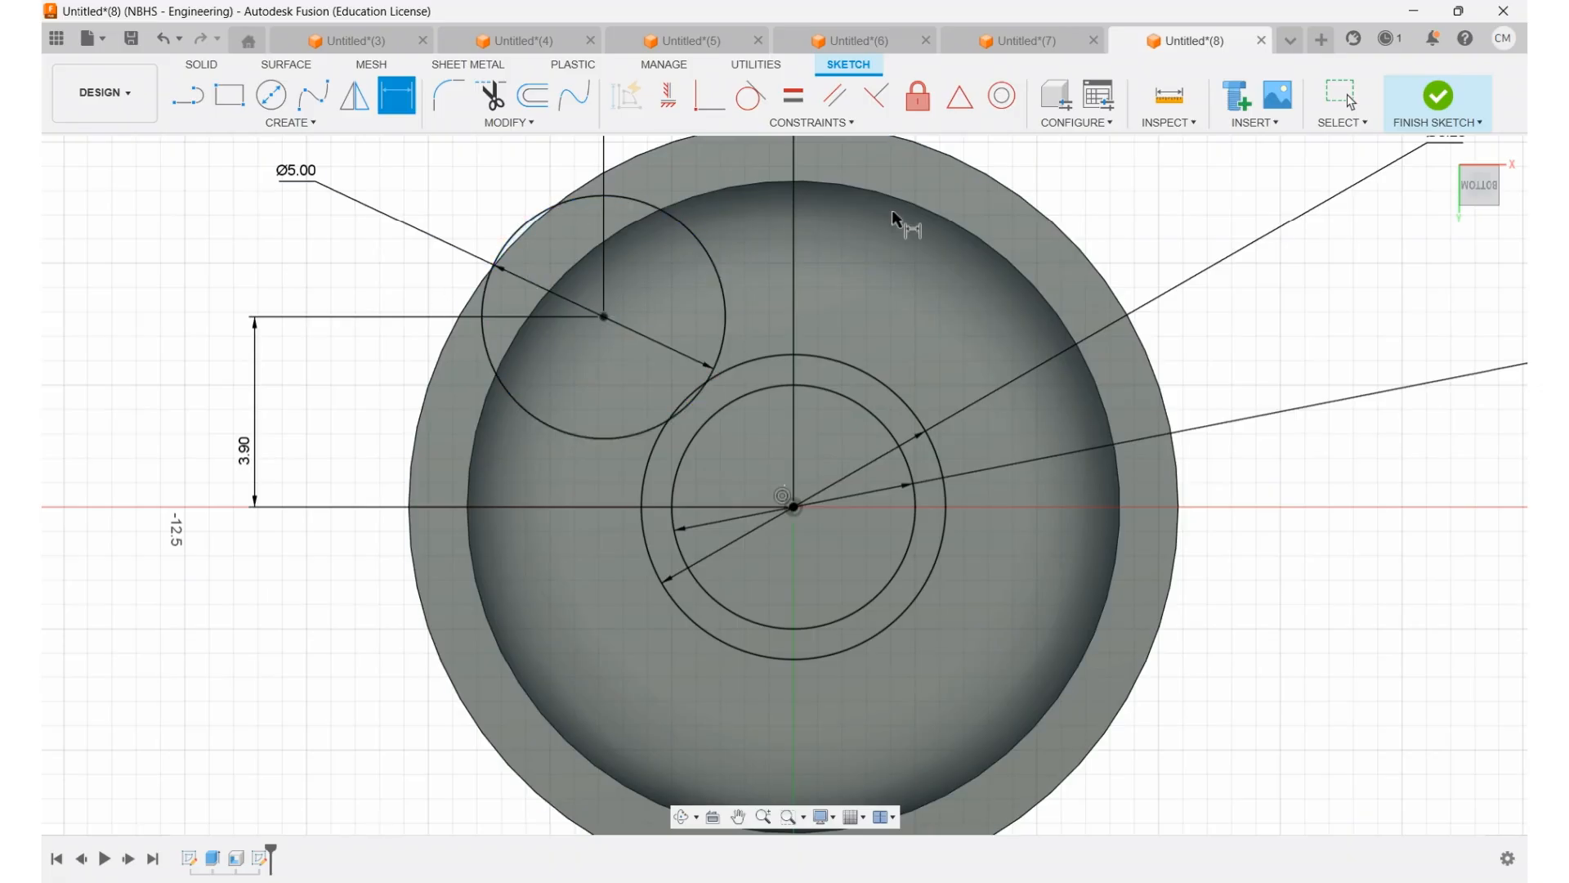
scroll(928, 229, down, 1)
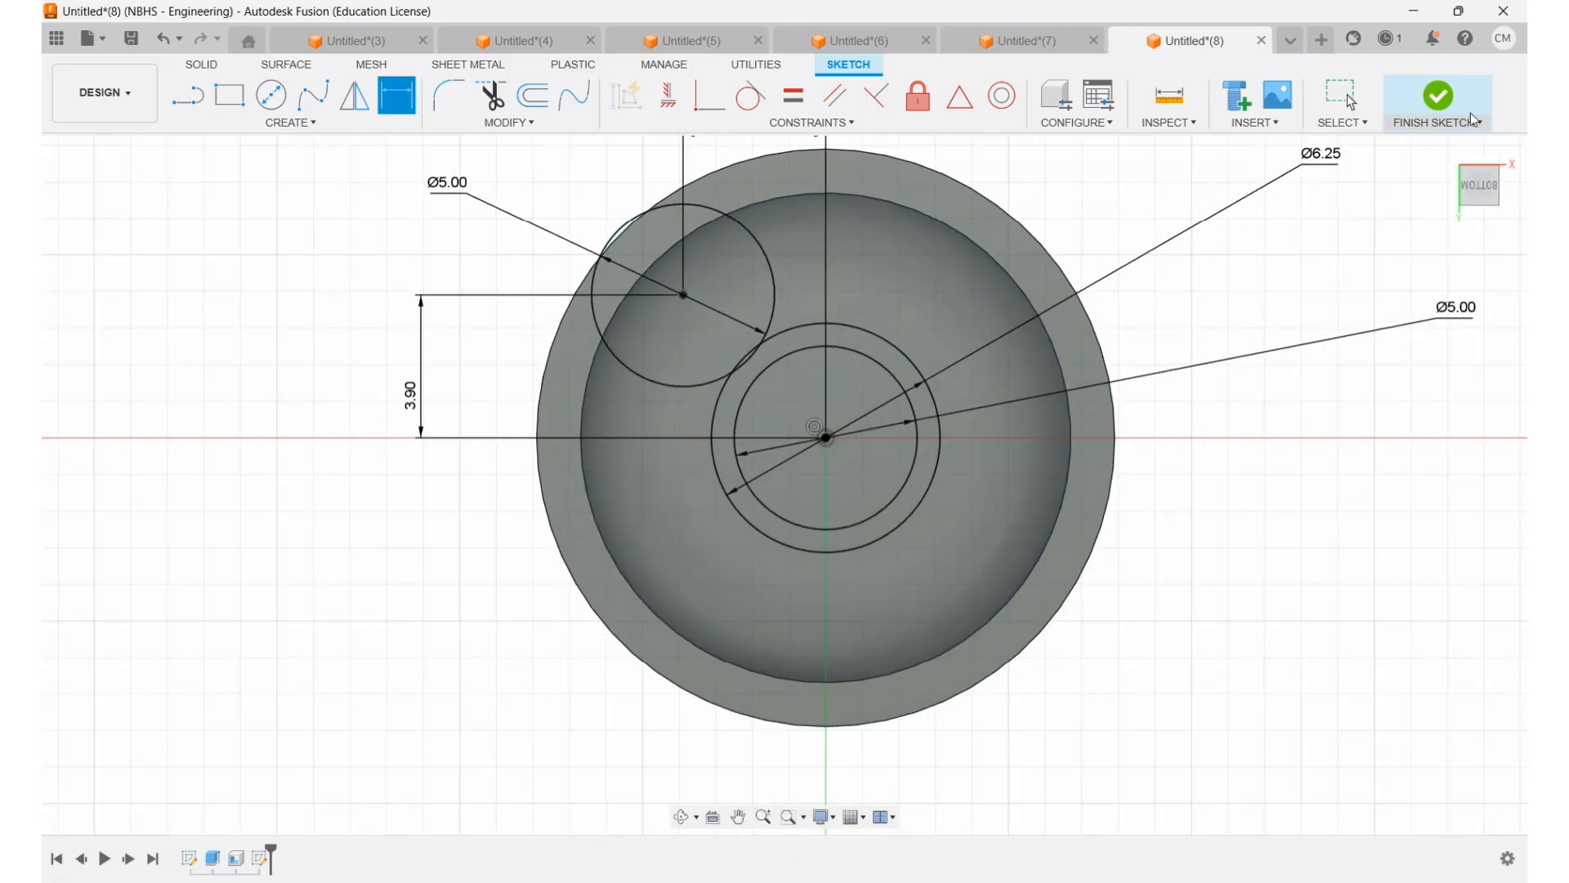
click(283, 129)
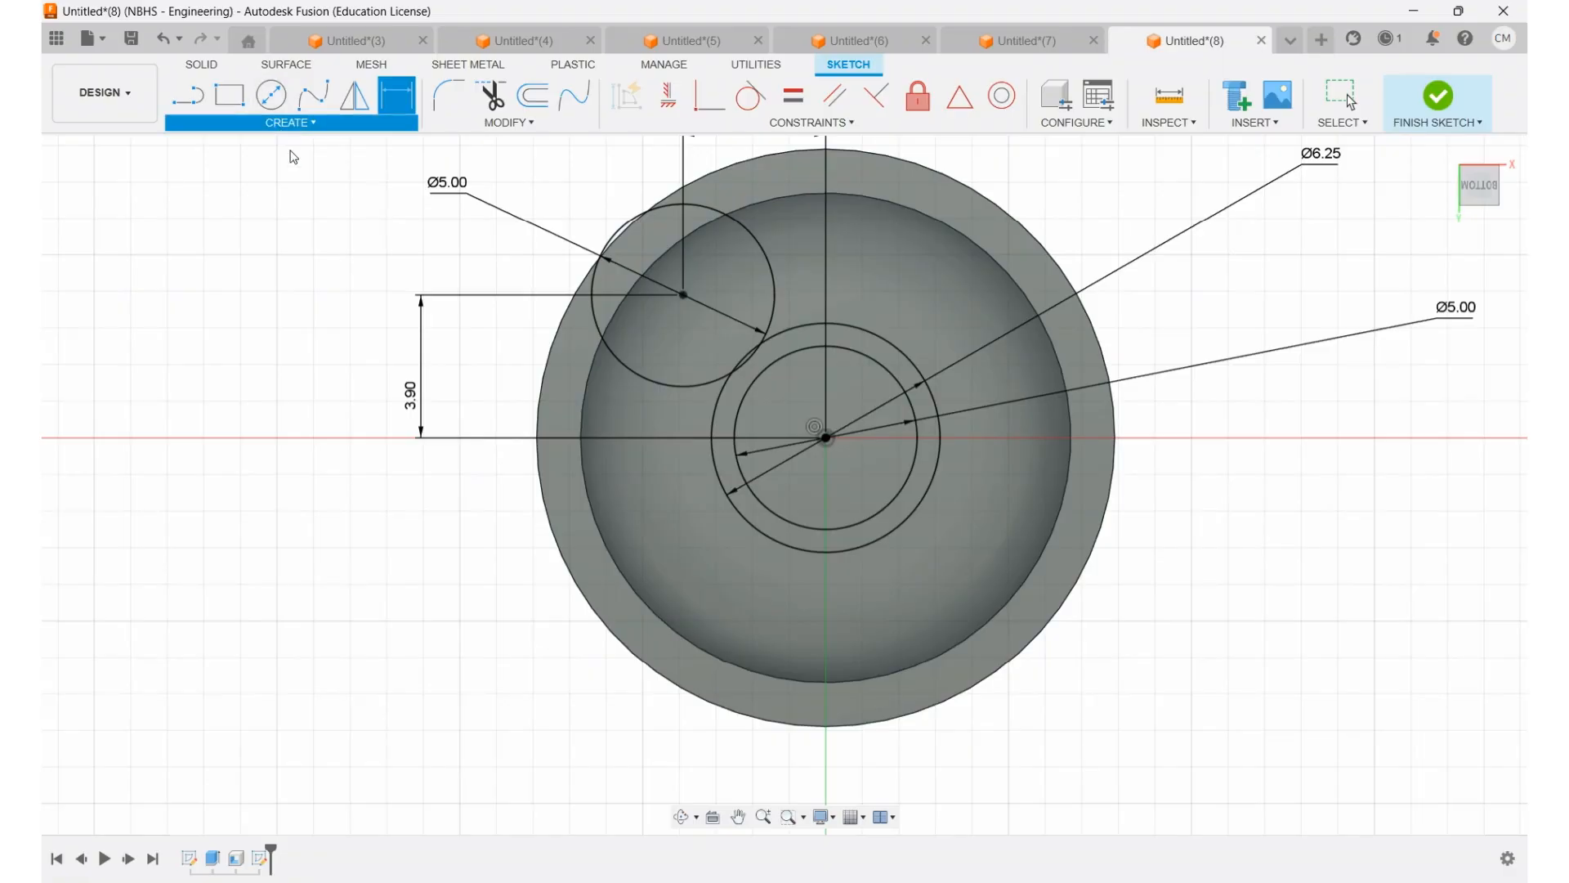
key(Escape)
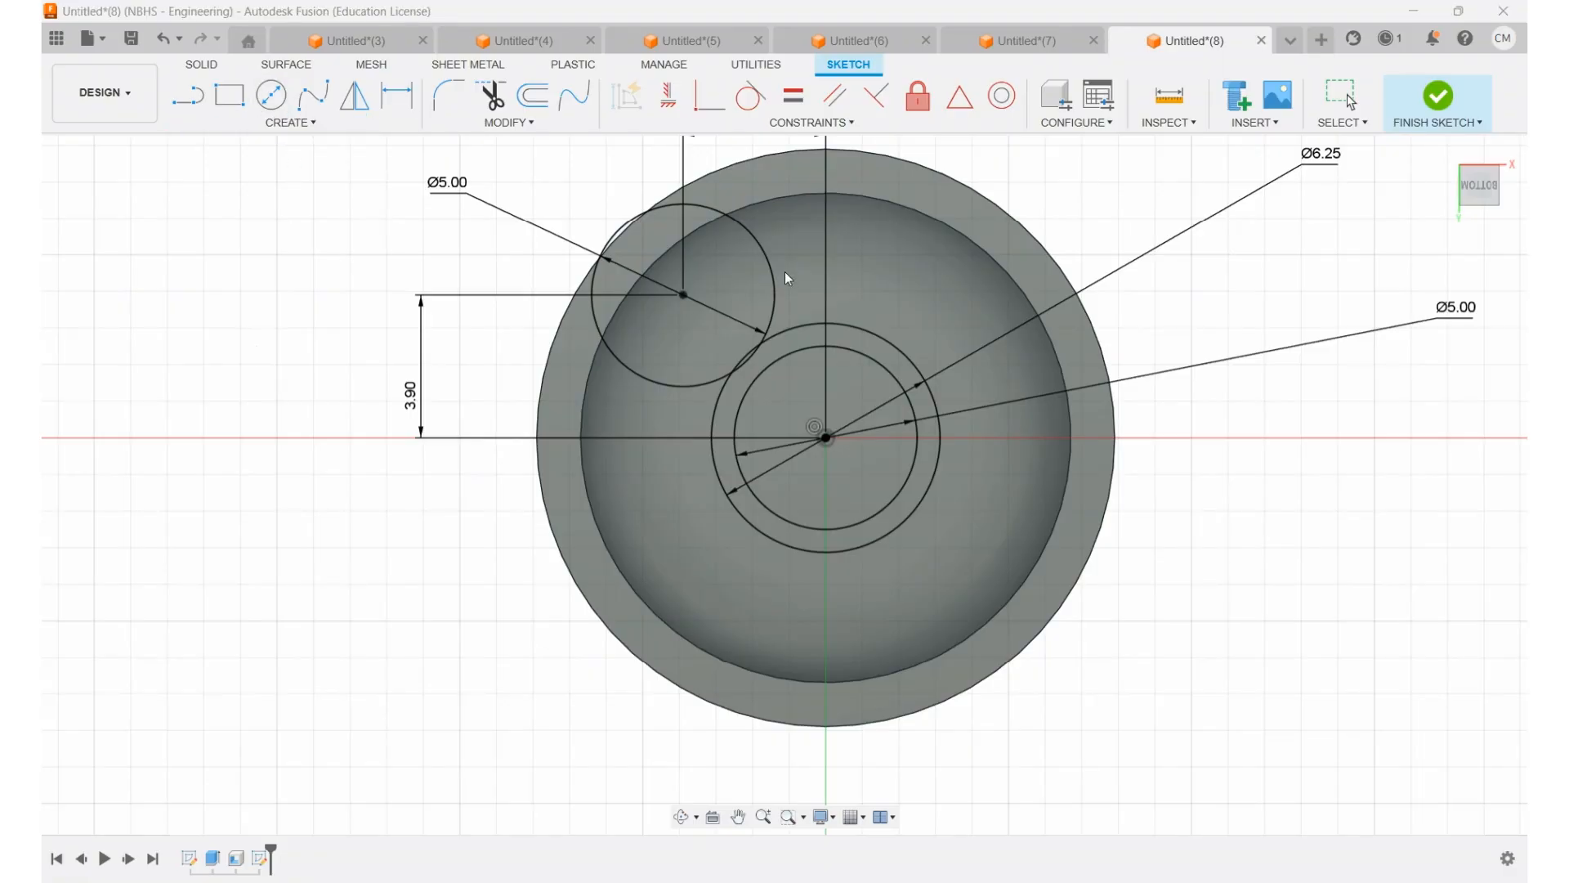
click(765, 252)
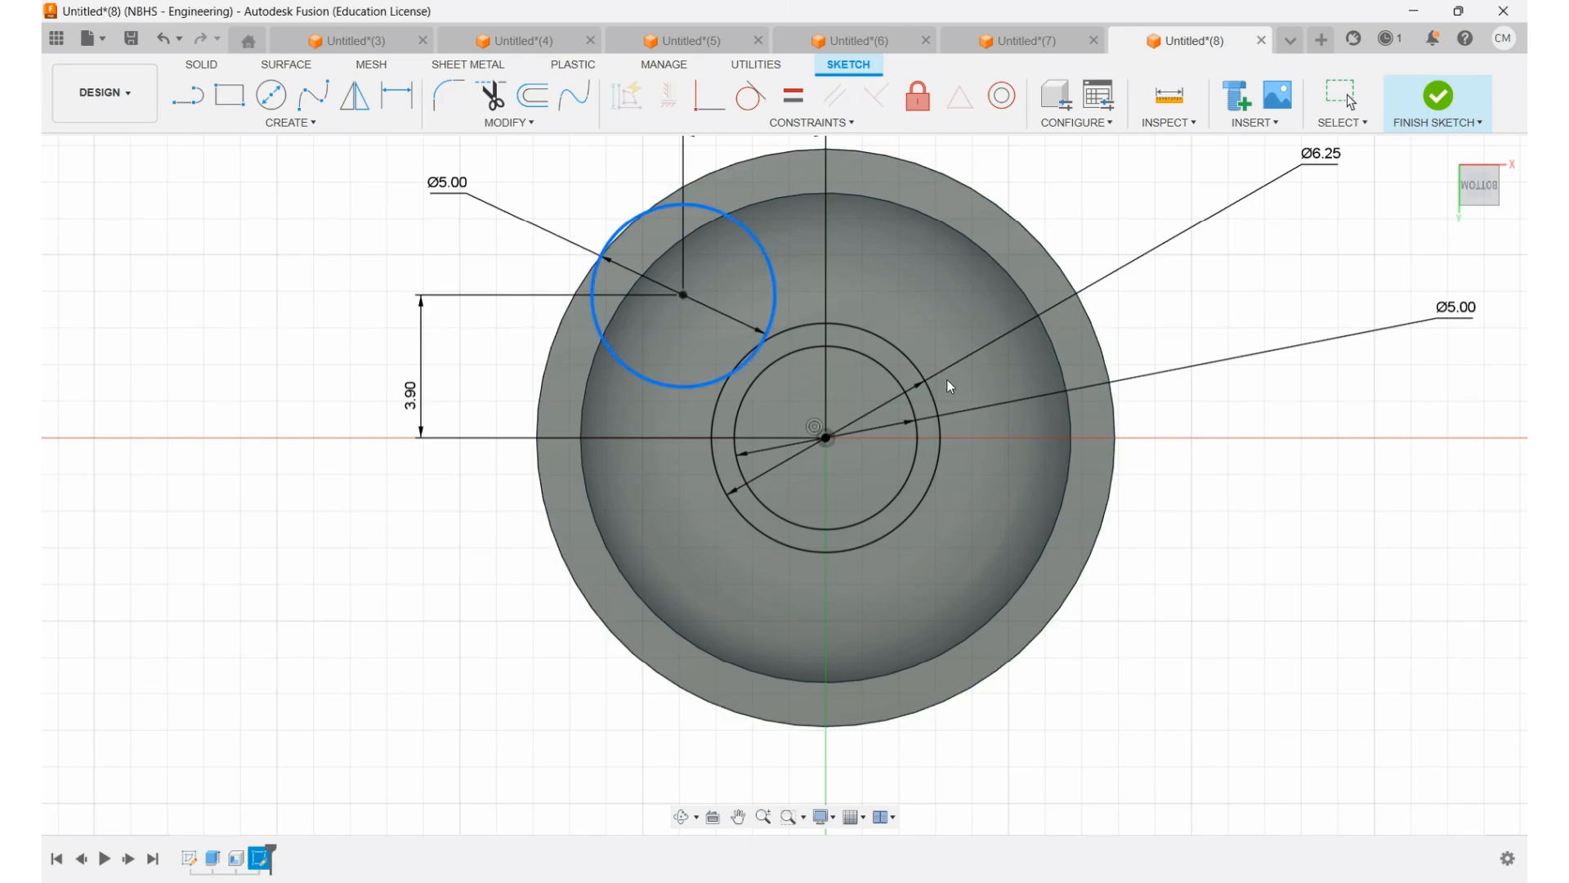
click(1169, 306)
click(823, 443)
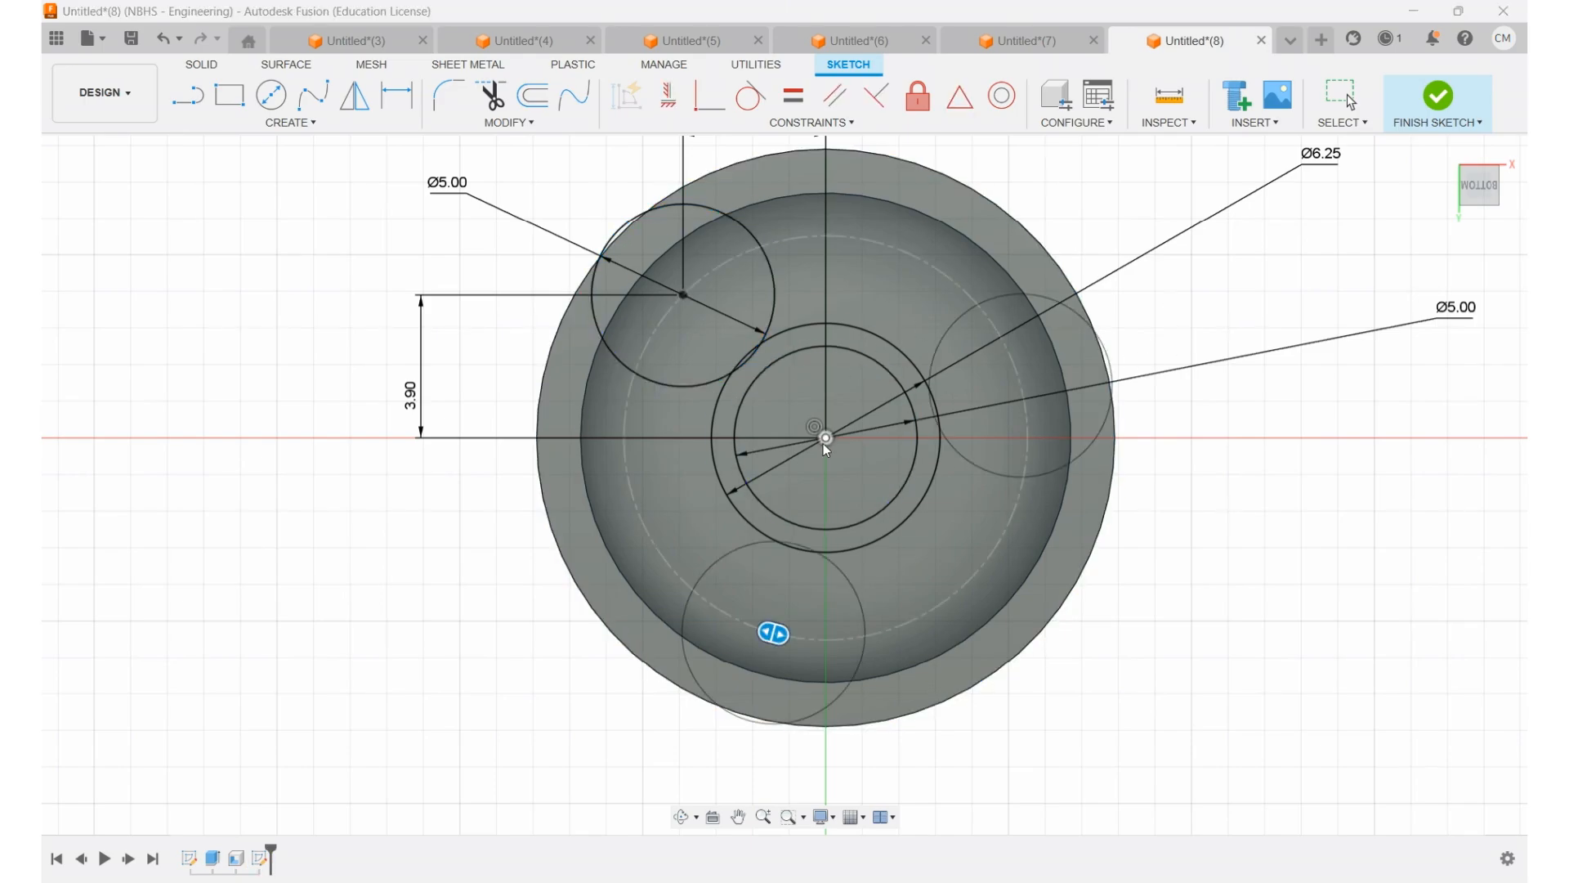
click(1241, 386)
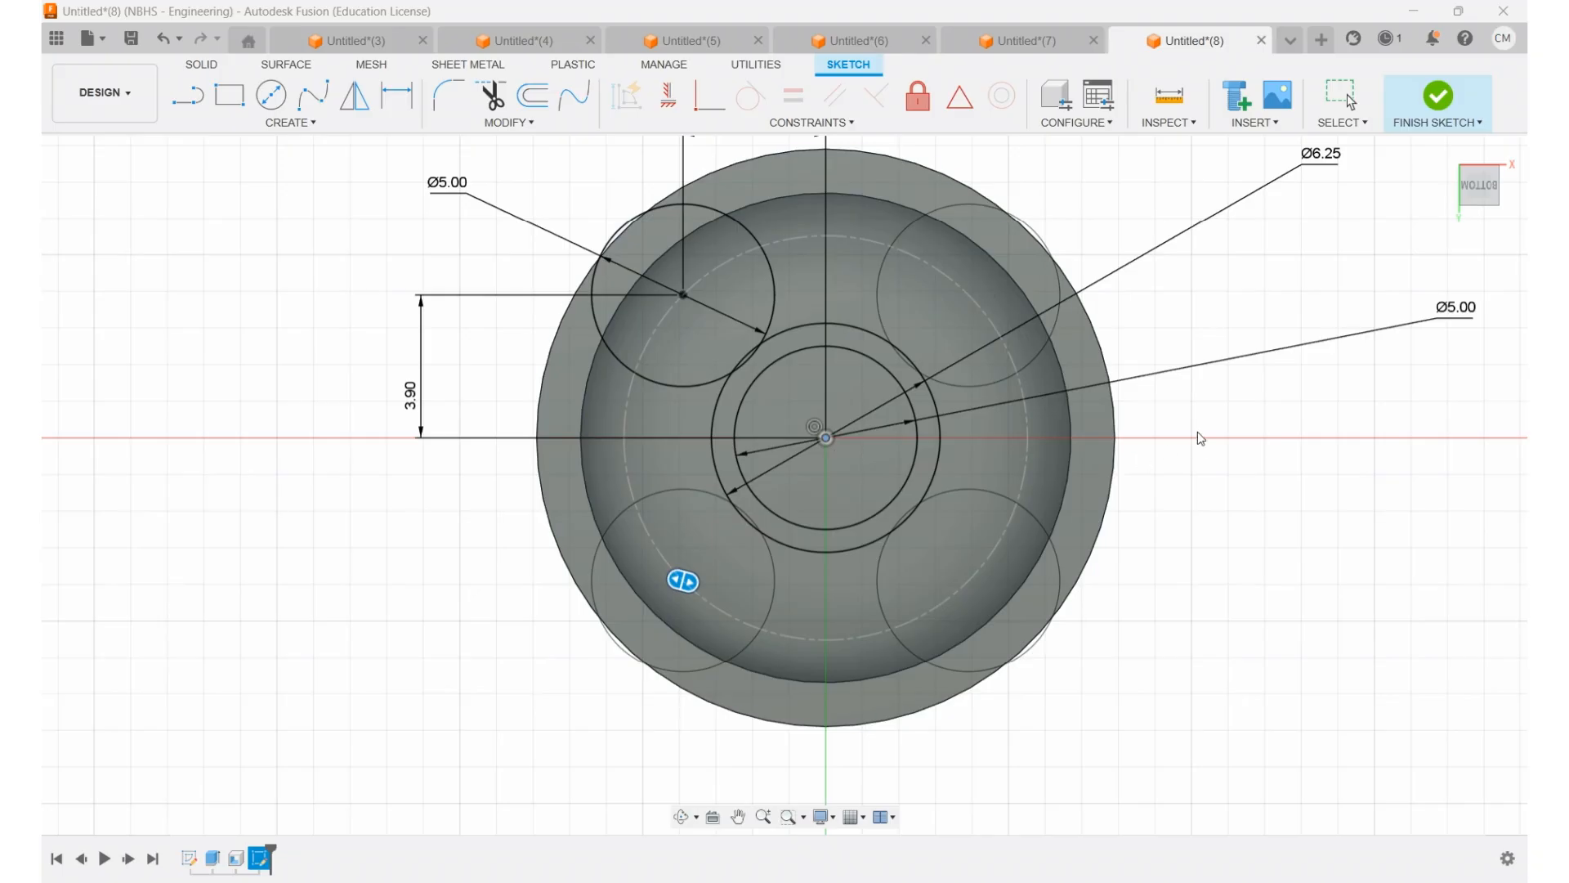
key(Return)
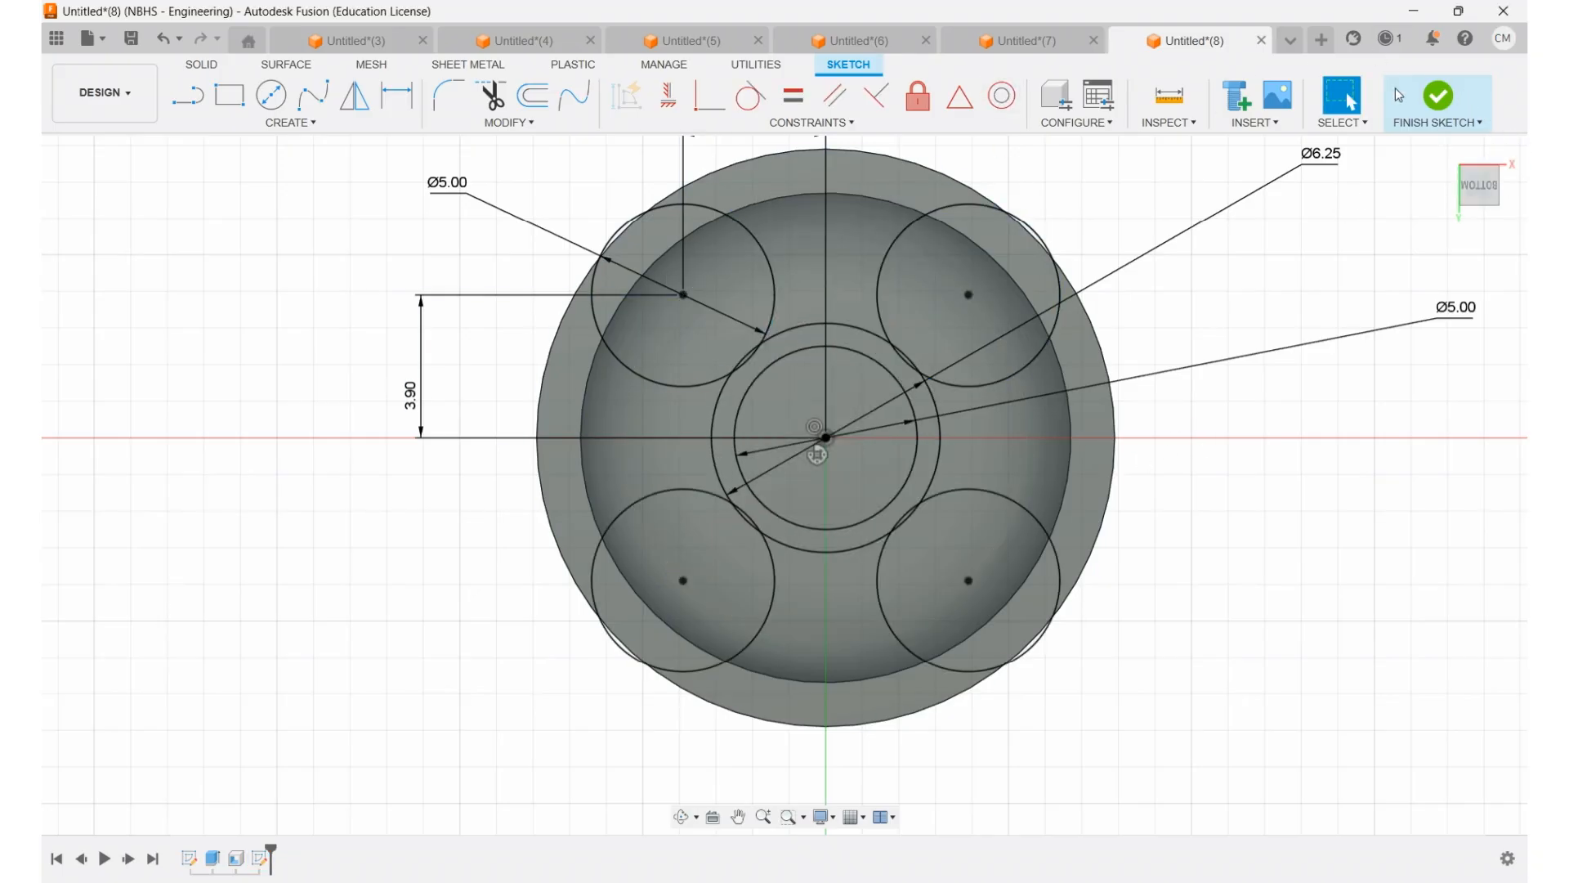
click(1440, 105)
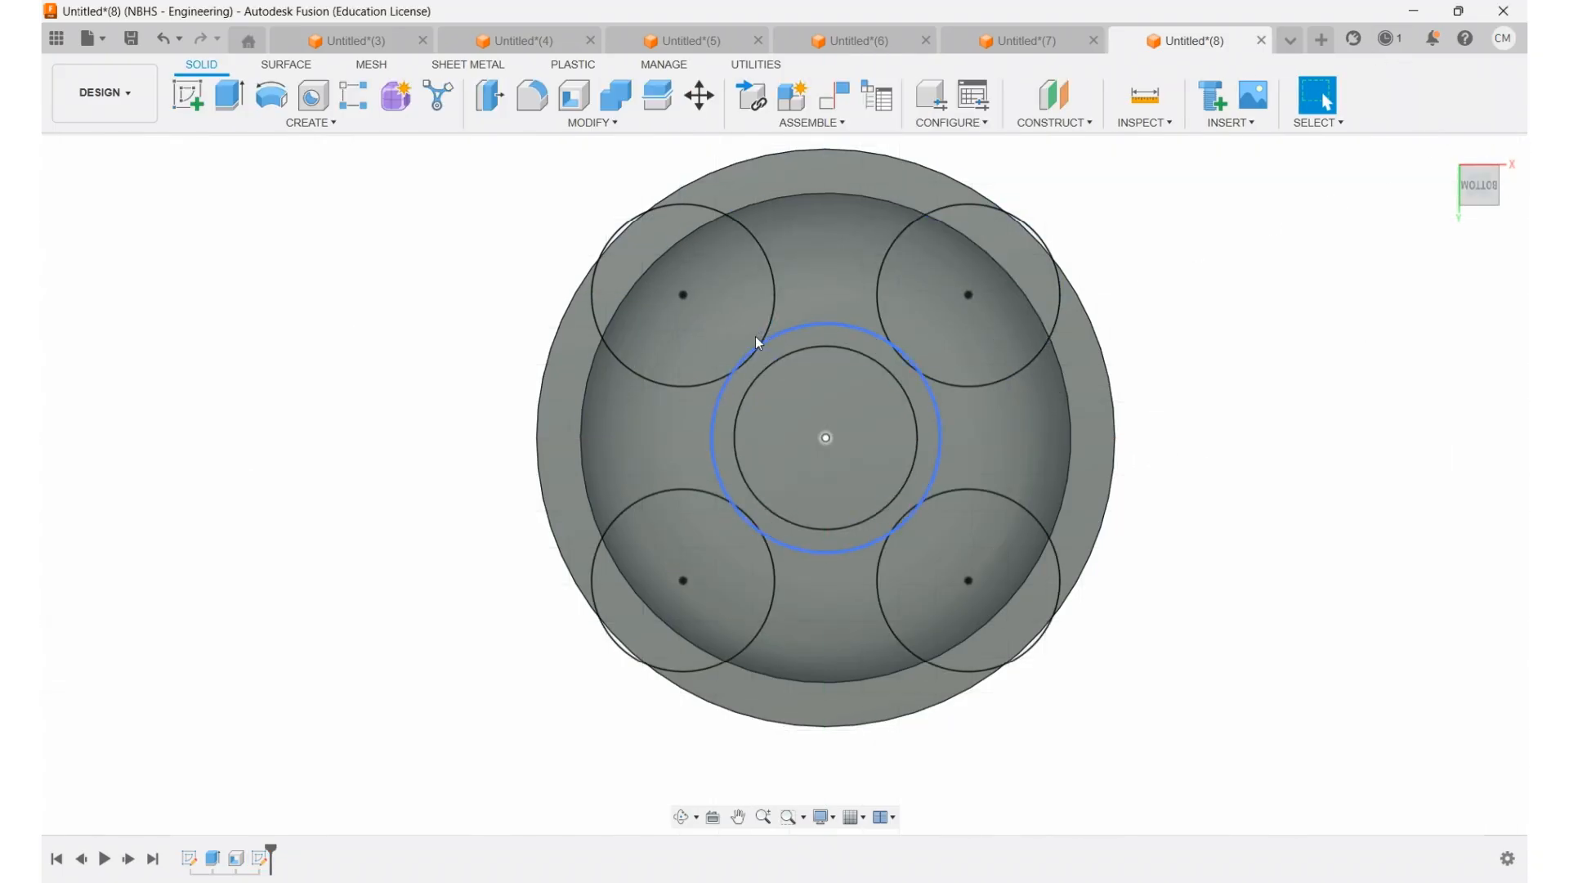
- Cut the four crescent regions where the patterned circles overlap the rim, extruding them up to the hollow's inner face
click(229, 104)
click(654, 250)
click(1009, 246)
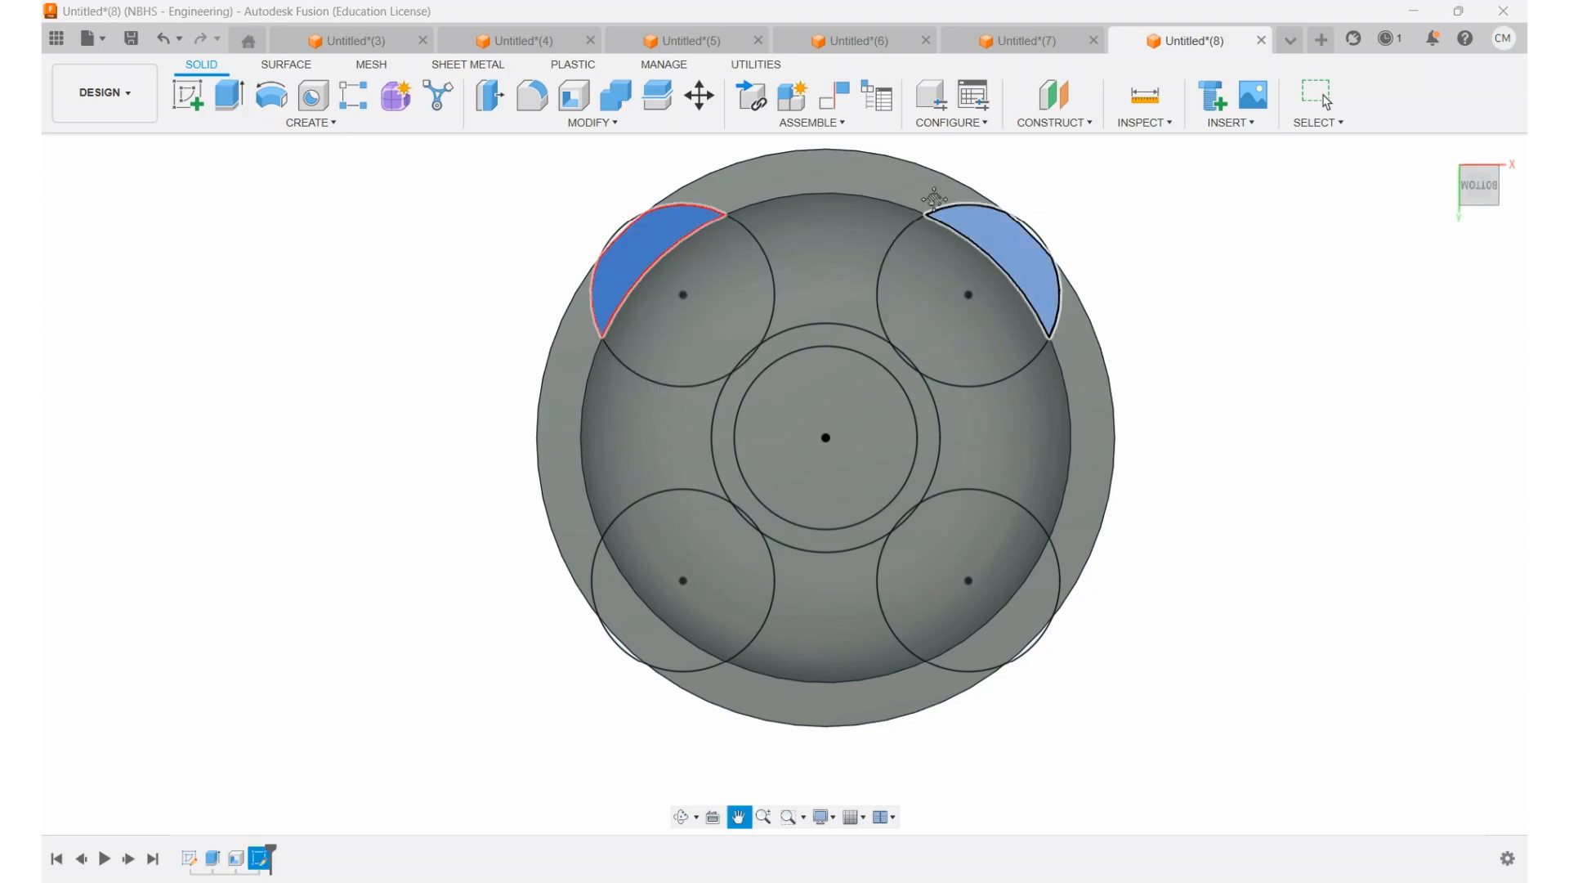
middle_drag(960, 215, 746, 103)
scroll(827, 392, down, 2)
click(830, 463)
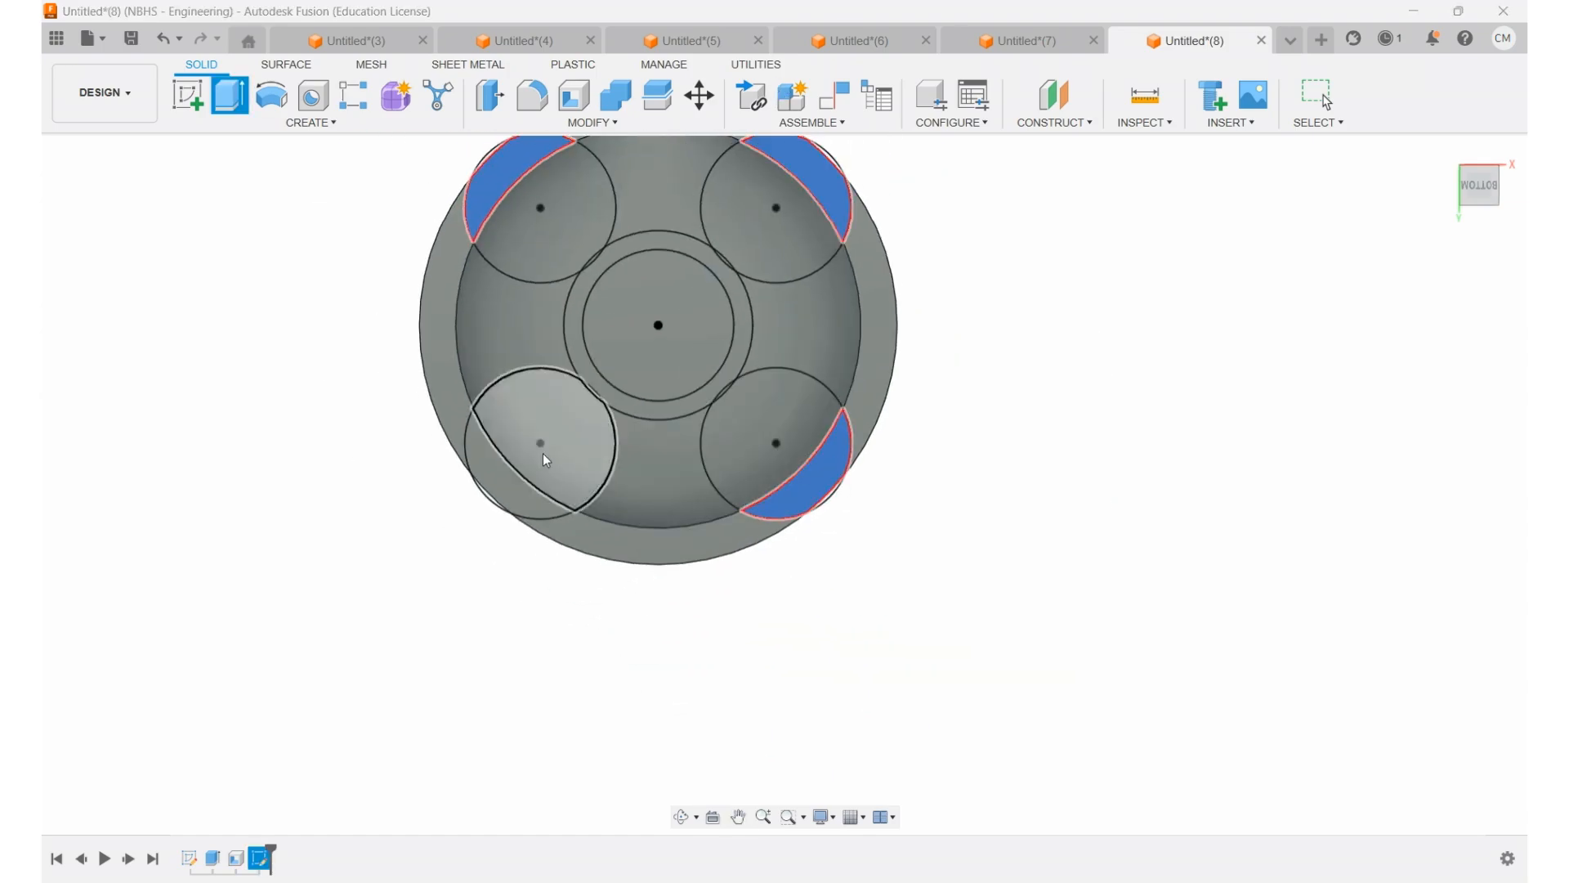
click(500, 471)
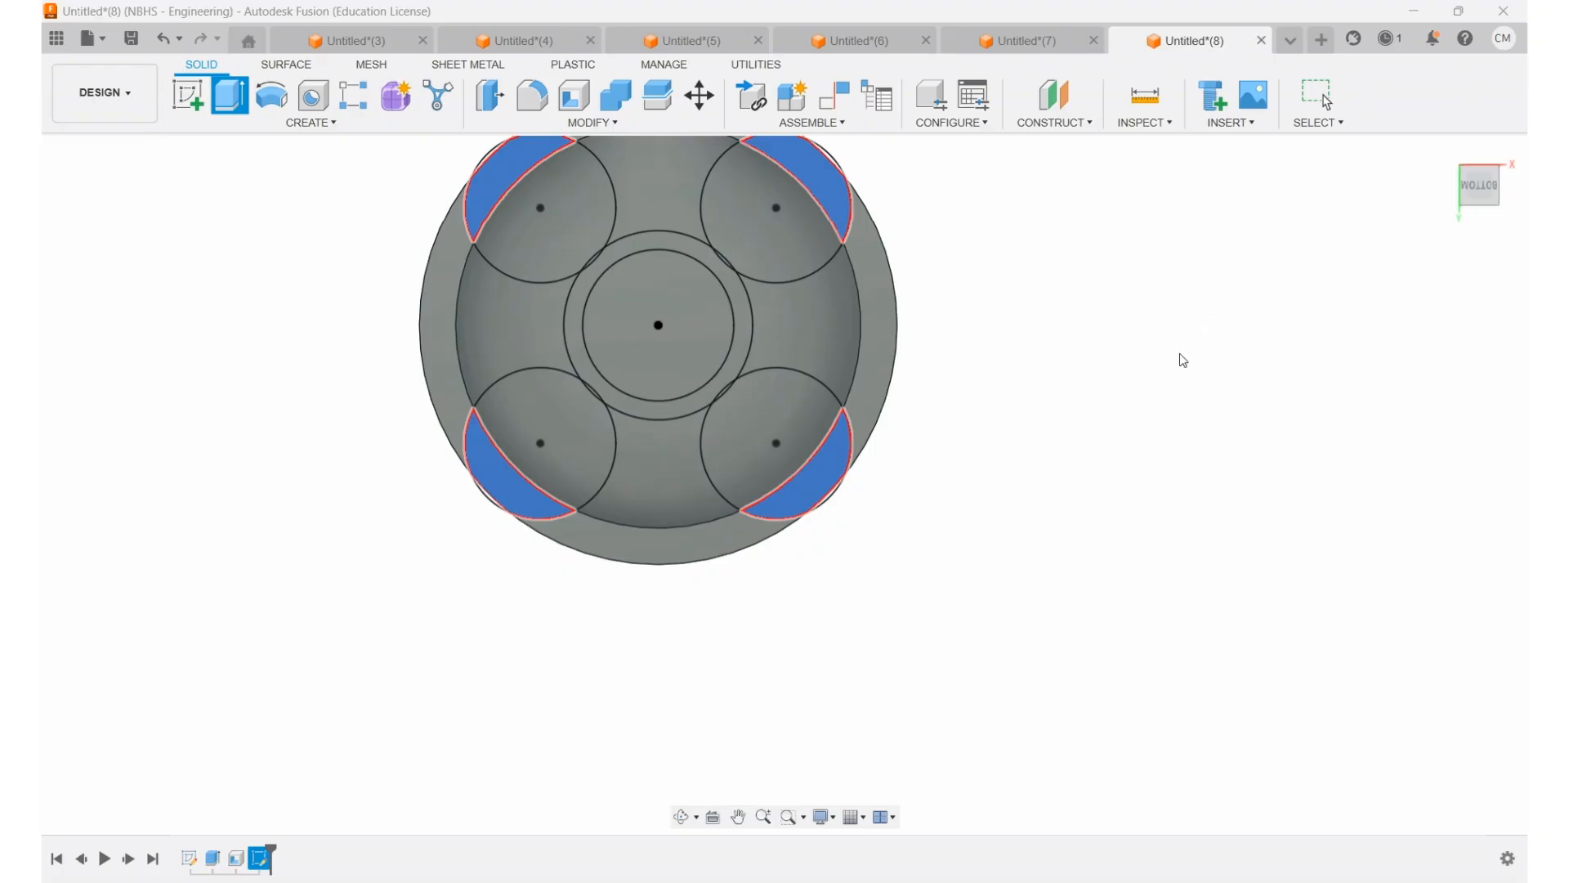
key(e)
scroll(833, 298, up, 2)
scroll(825, 319, up, 1)
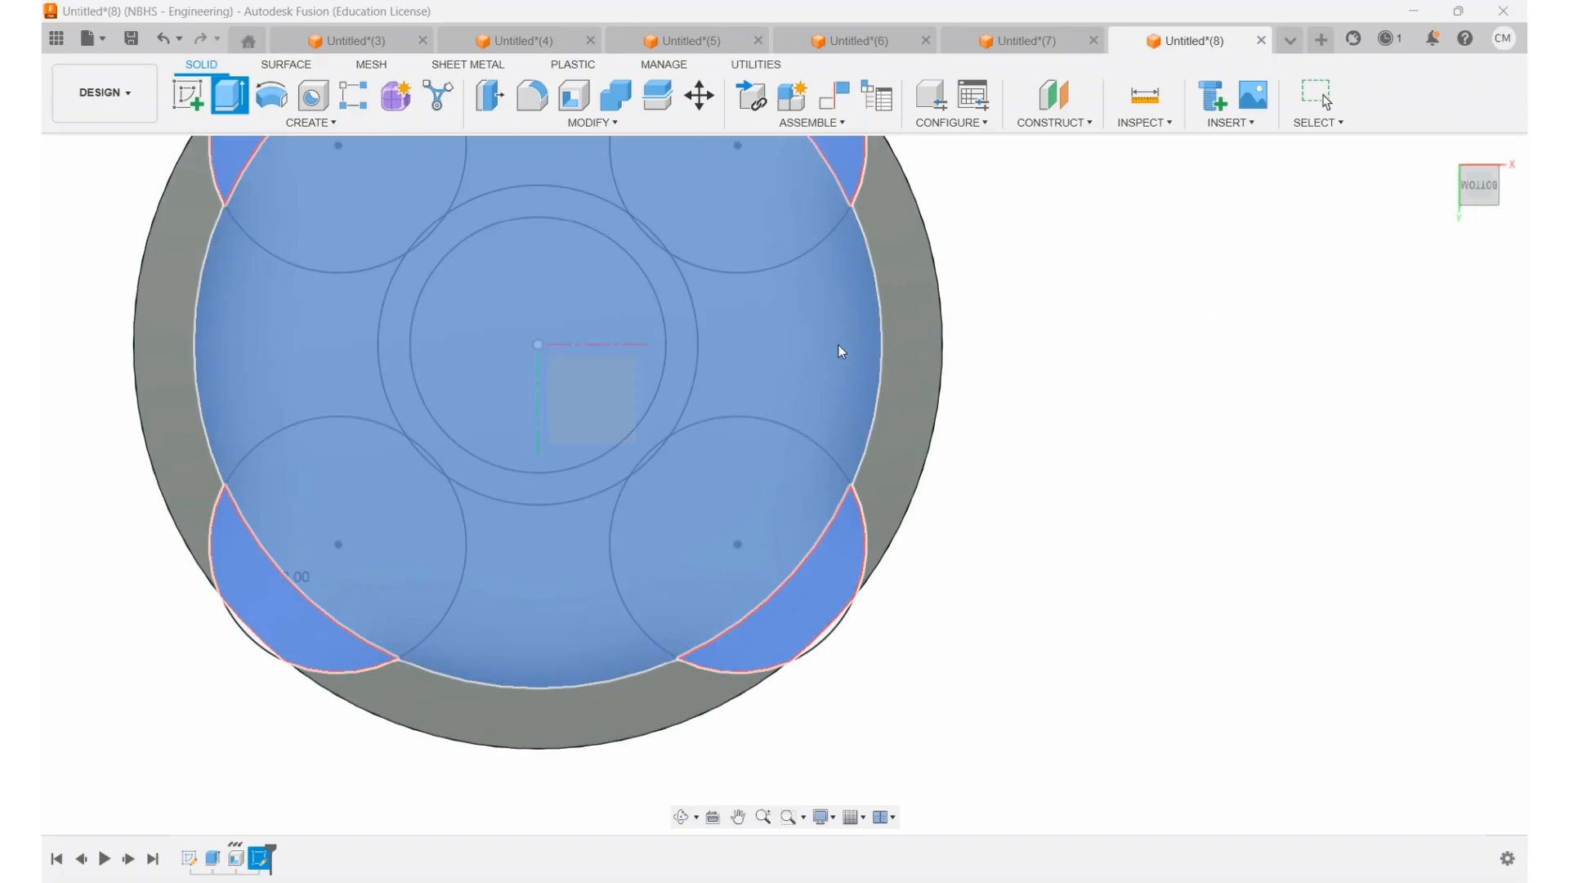
click(831, 340)
shift+middle_drag(825, 339, 948, 442)
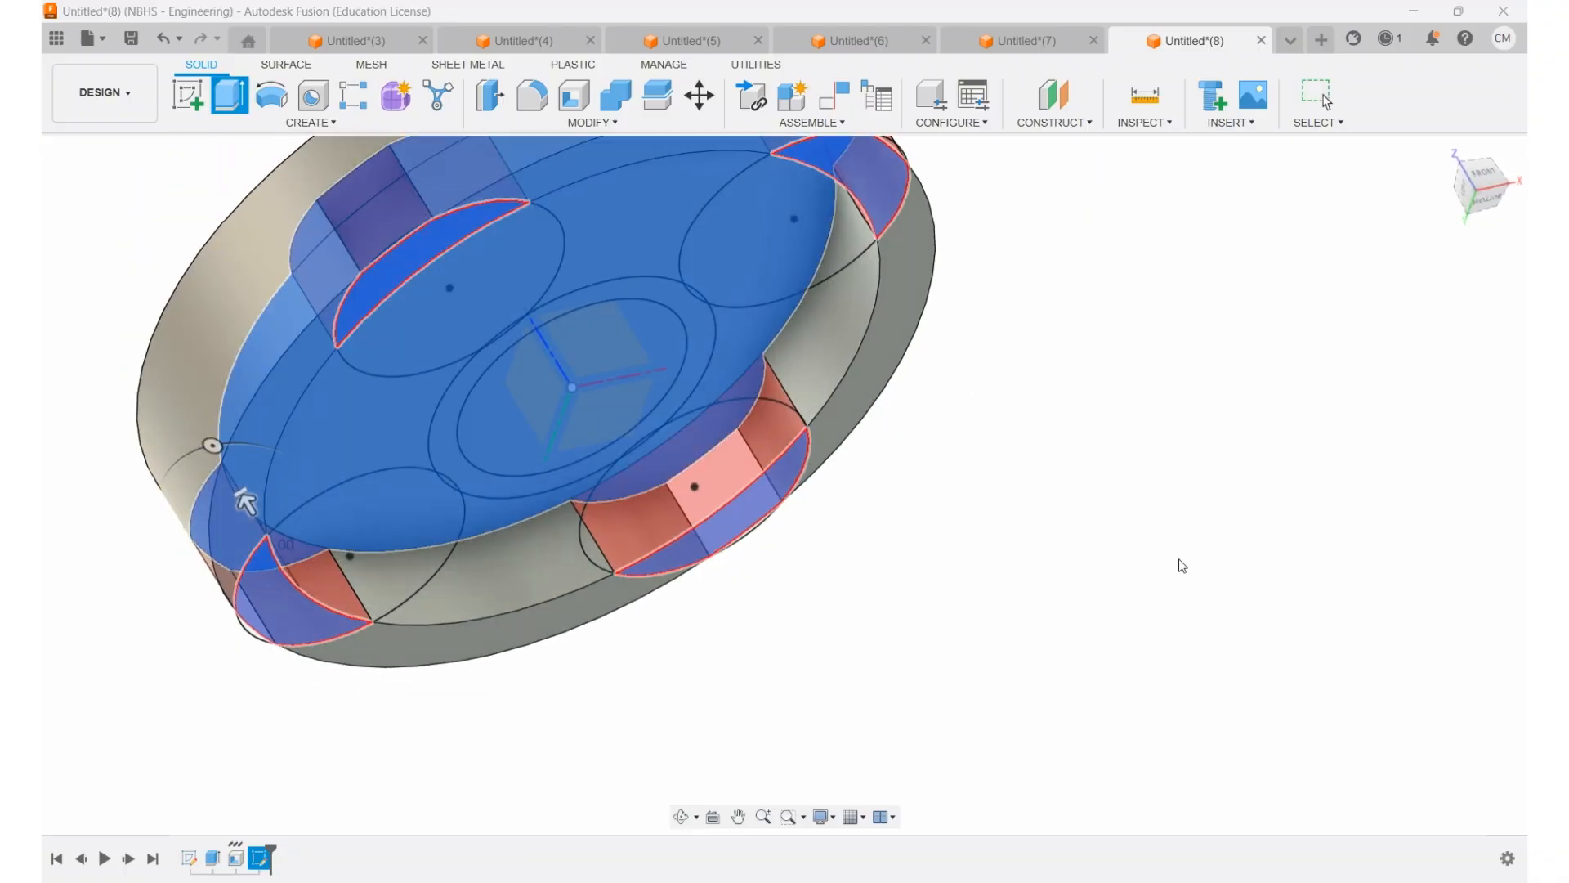
key(Return)
- Show the bottom sketch again and extrude the complete ring between the two centre circles, overlap slivers included, up to the hollow's inner face
shift+middle_drag(1051, 526, 832, 159)
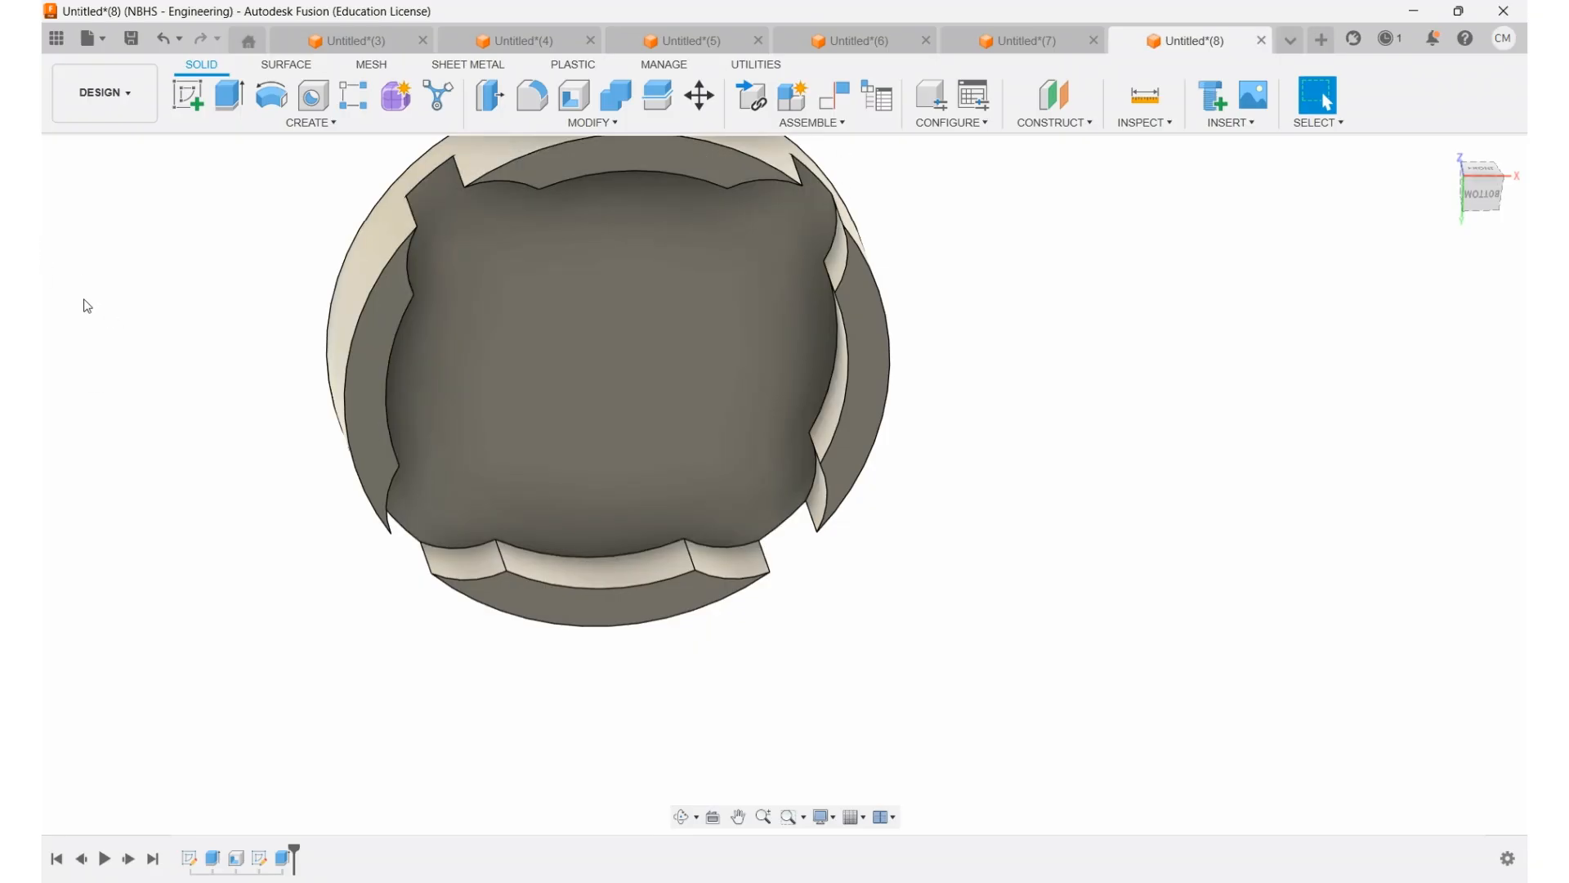
click(119, 336)
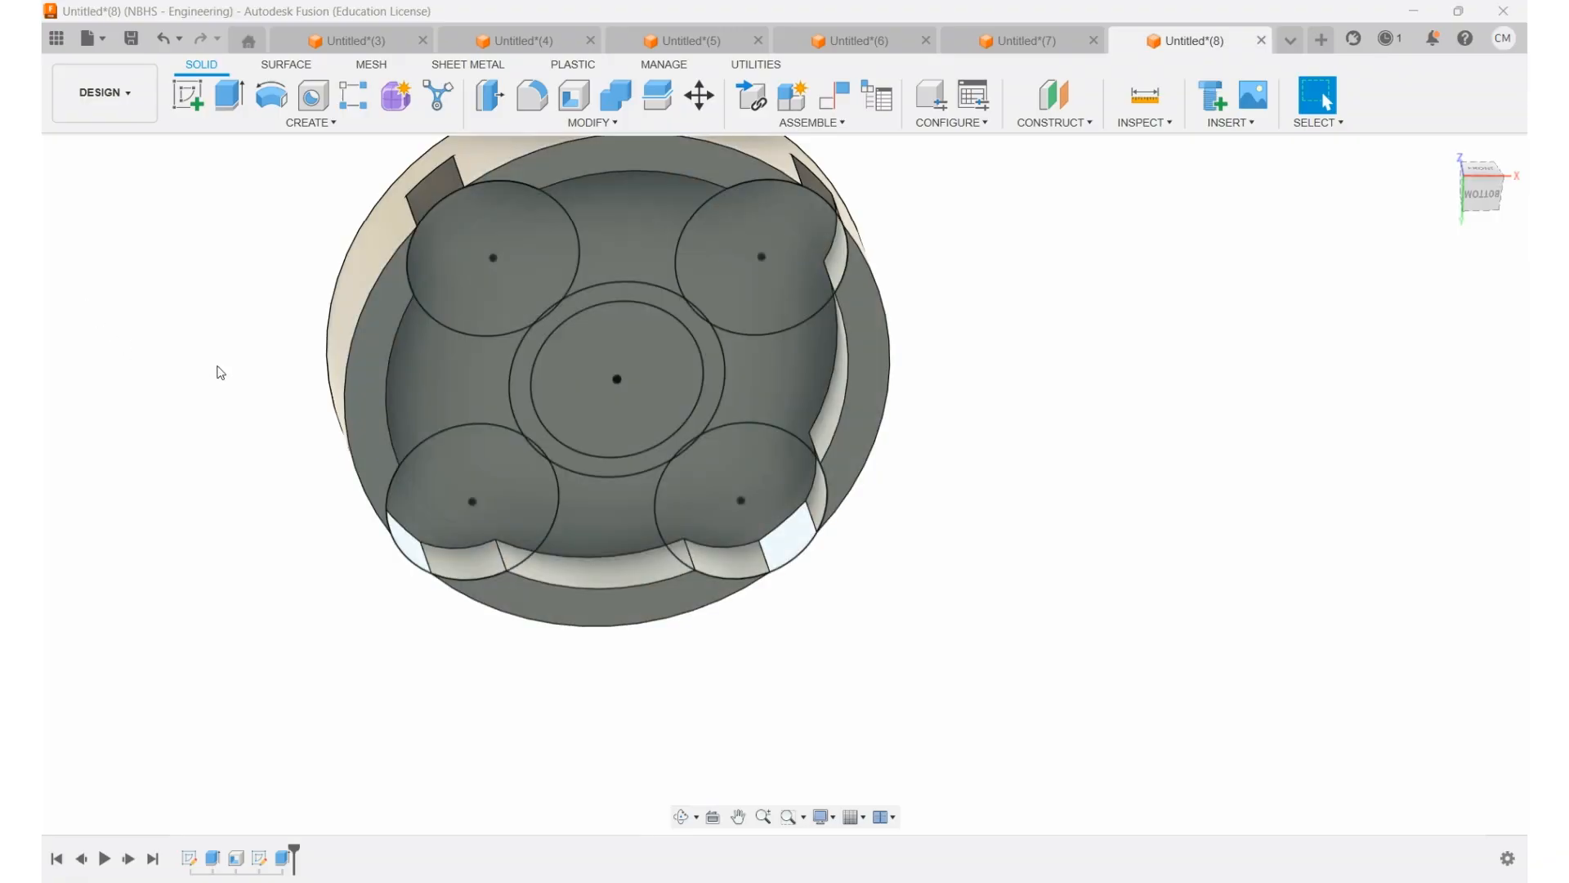
click(229, 95)
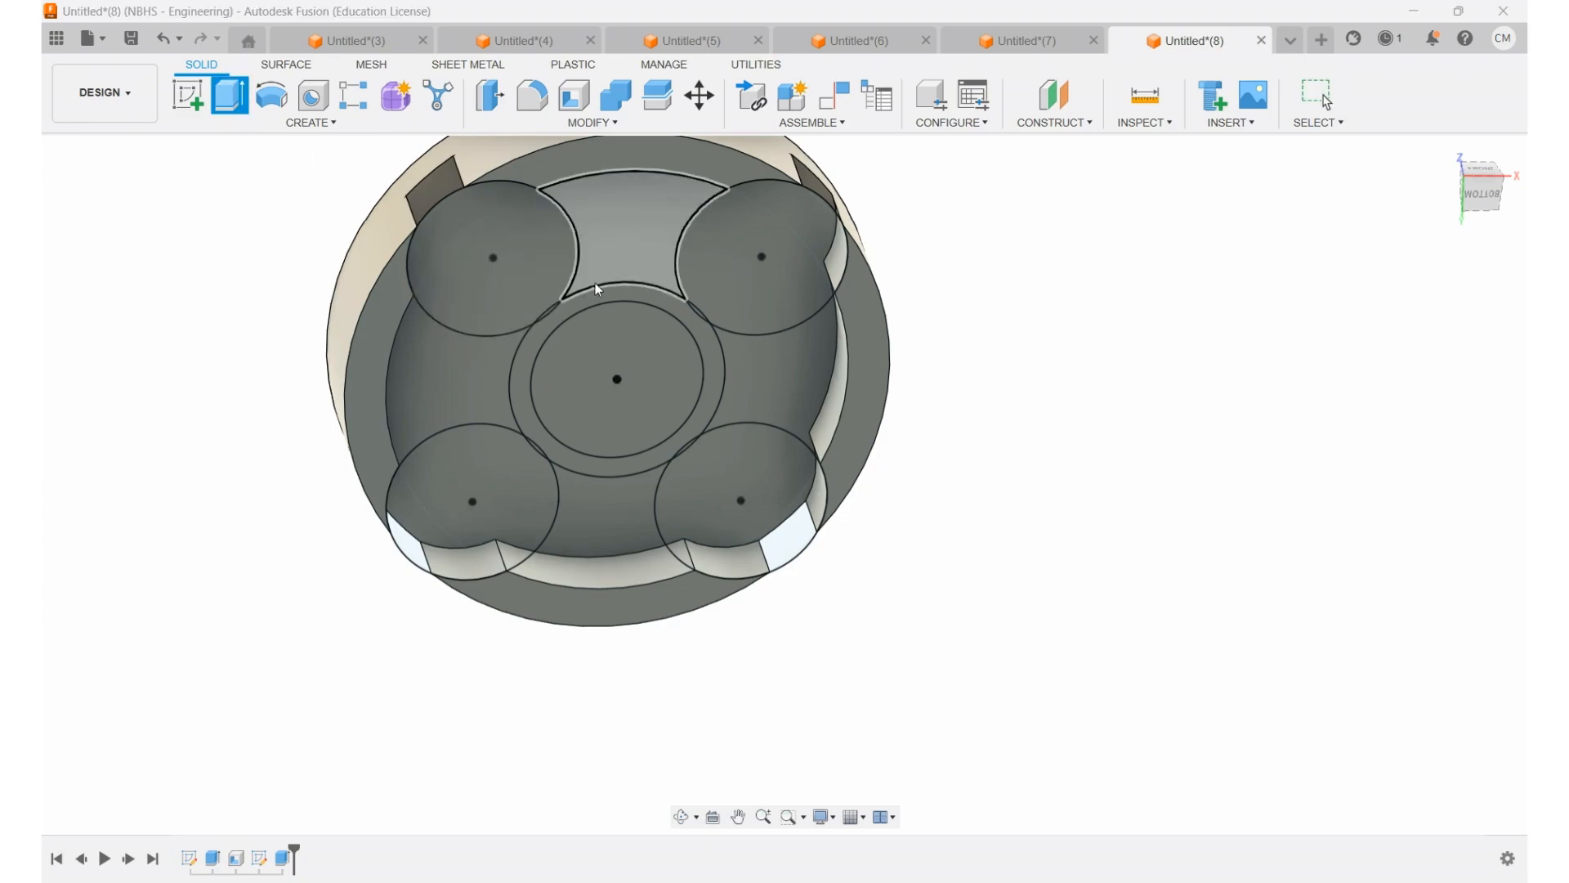
click(621, 294)
scroll(555, 310, up, 8)
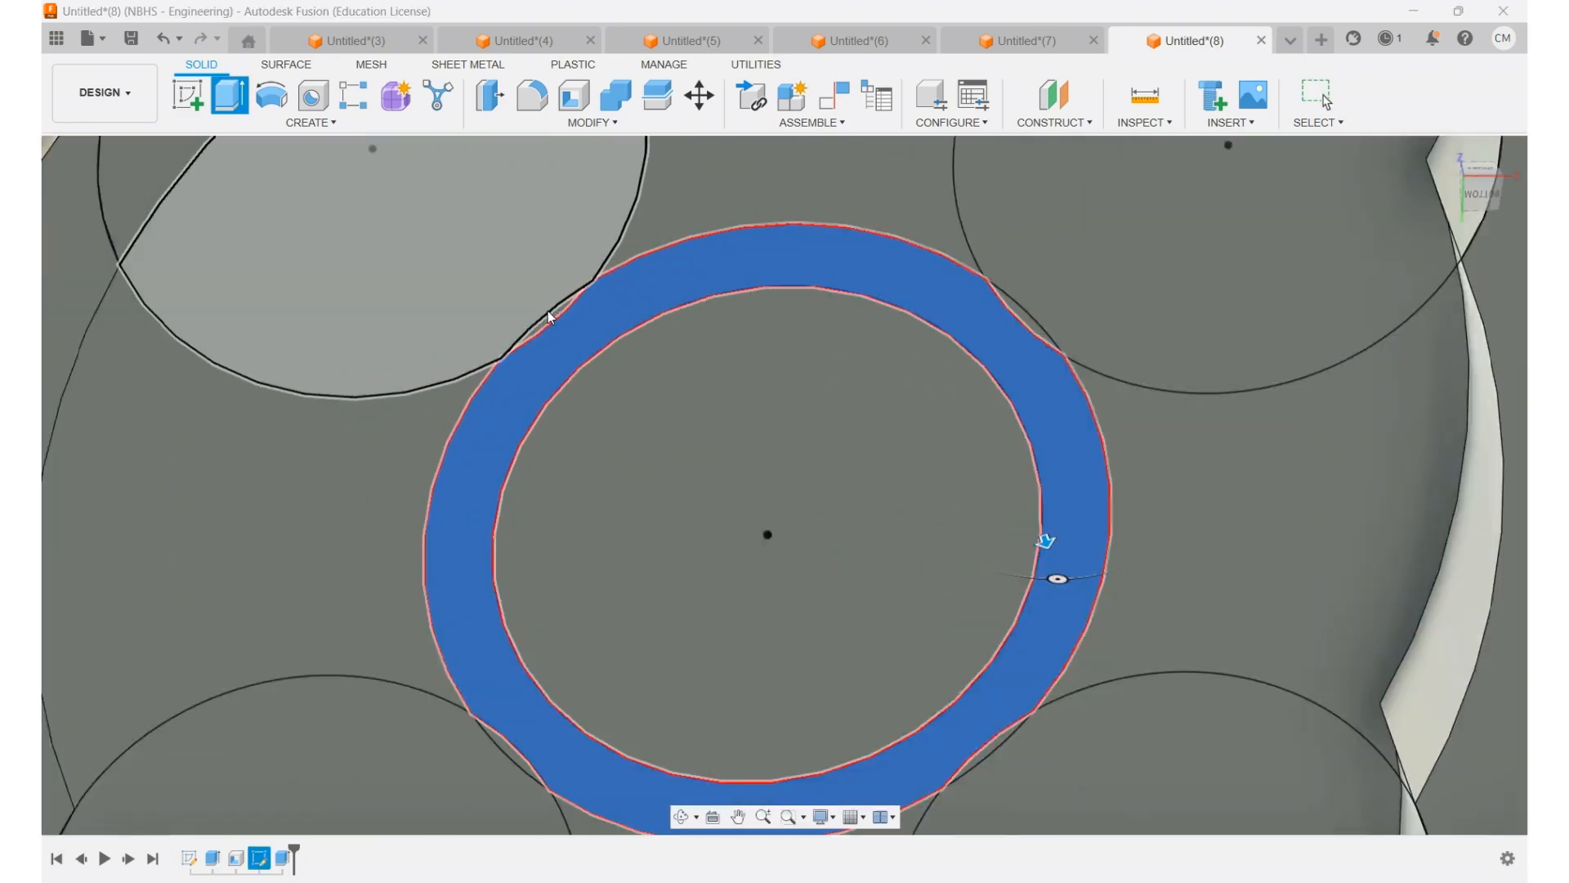
scroll(719, 306, down, 5)
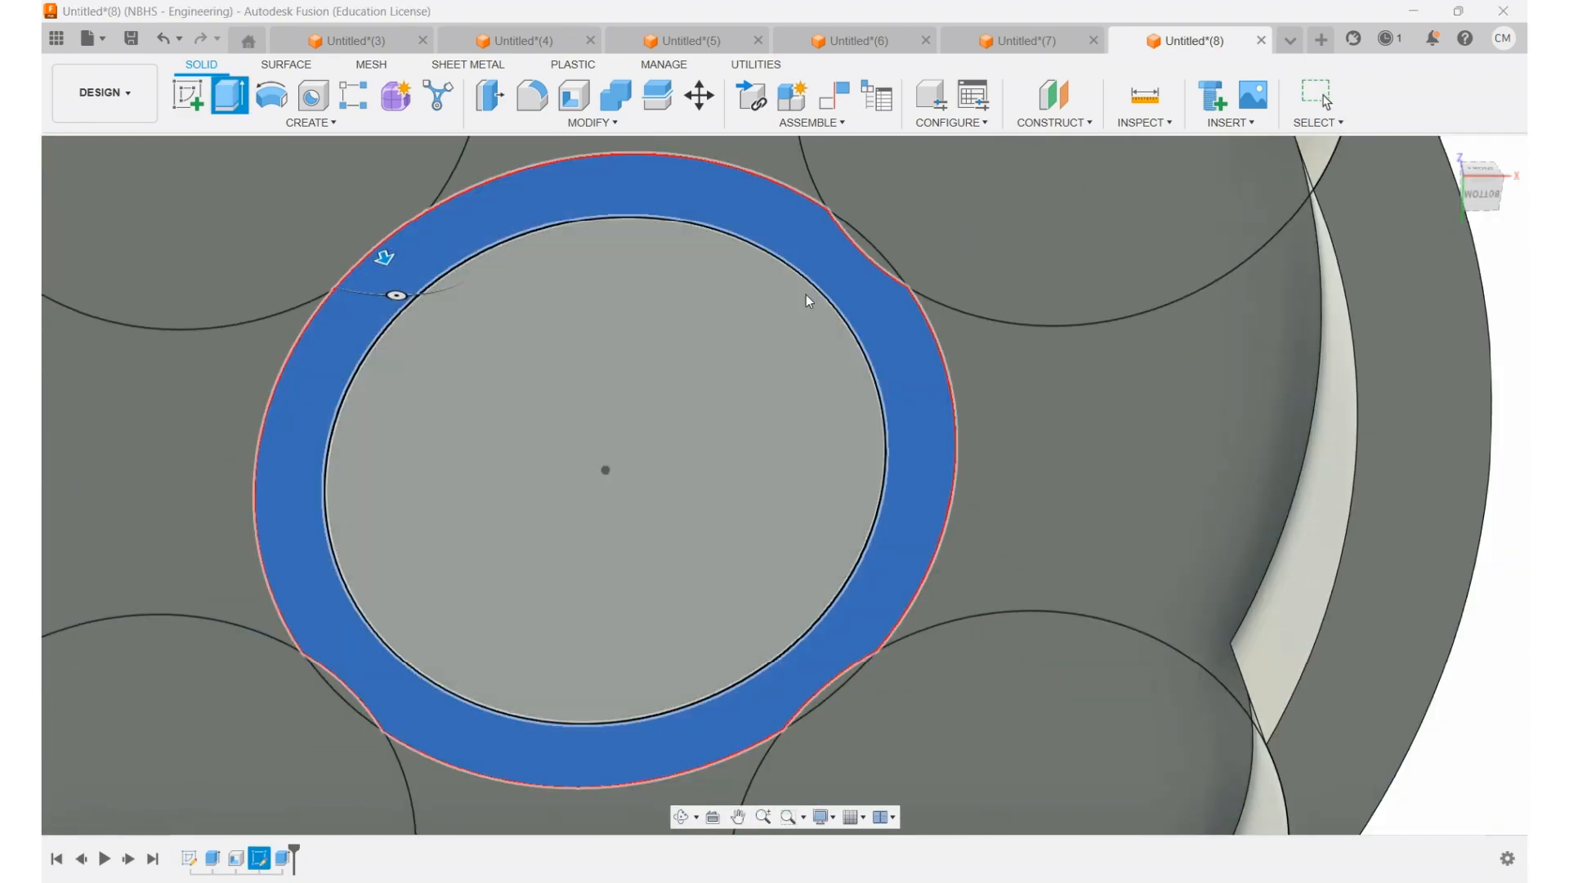
click(862, 254)
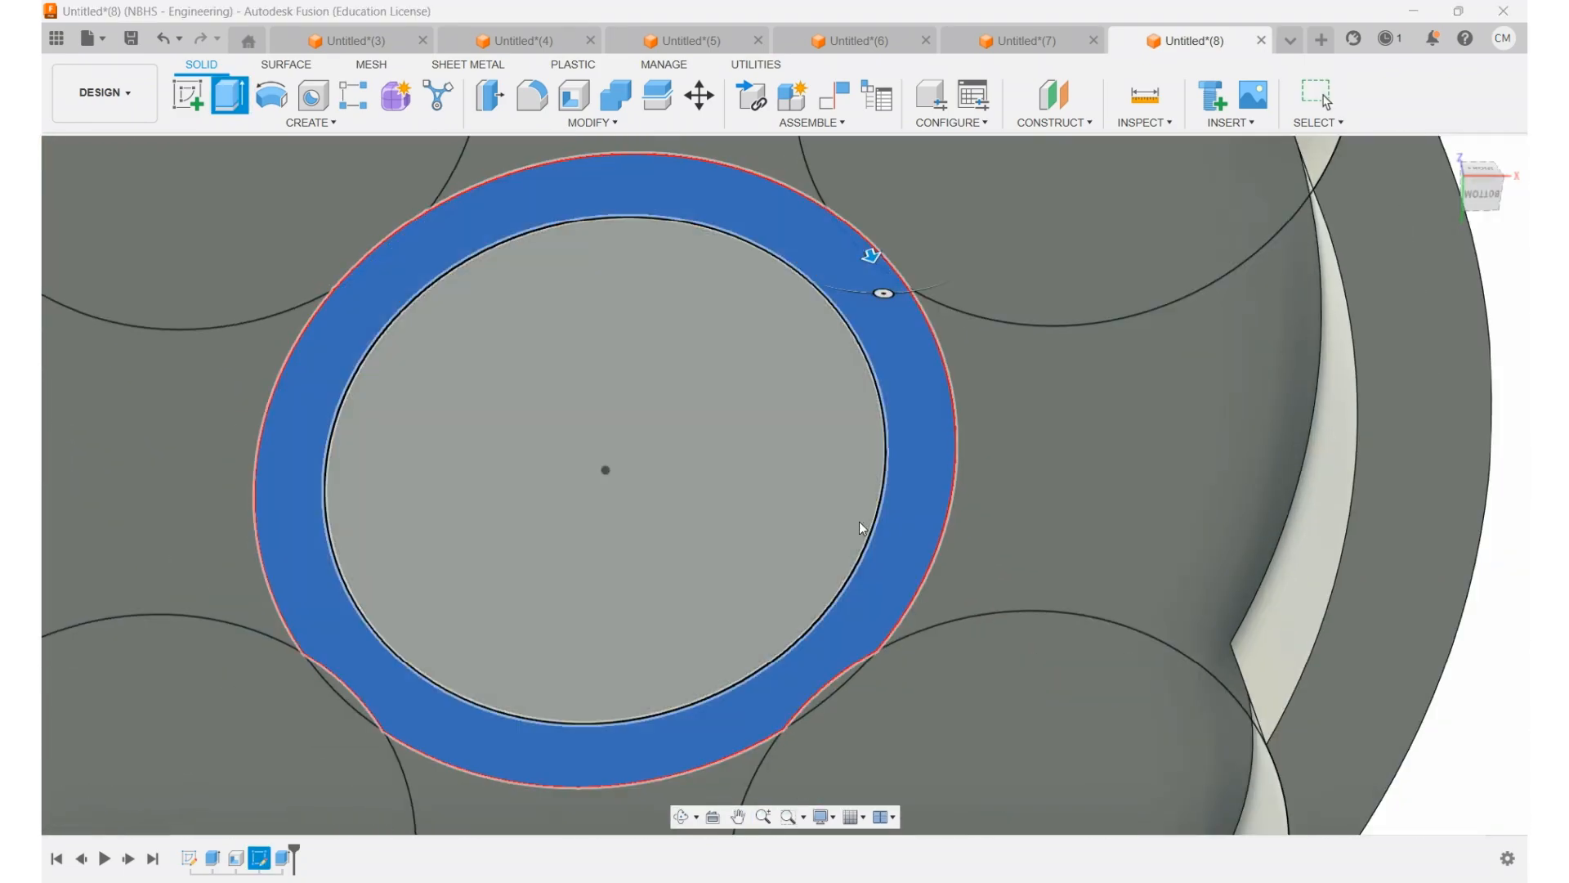
click(839, 679)
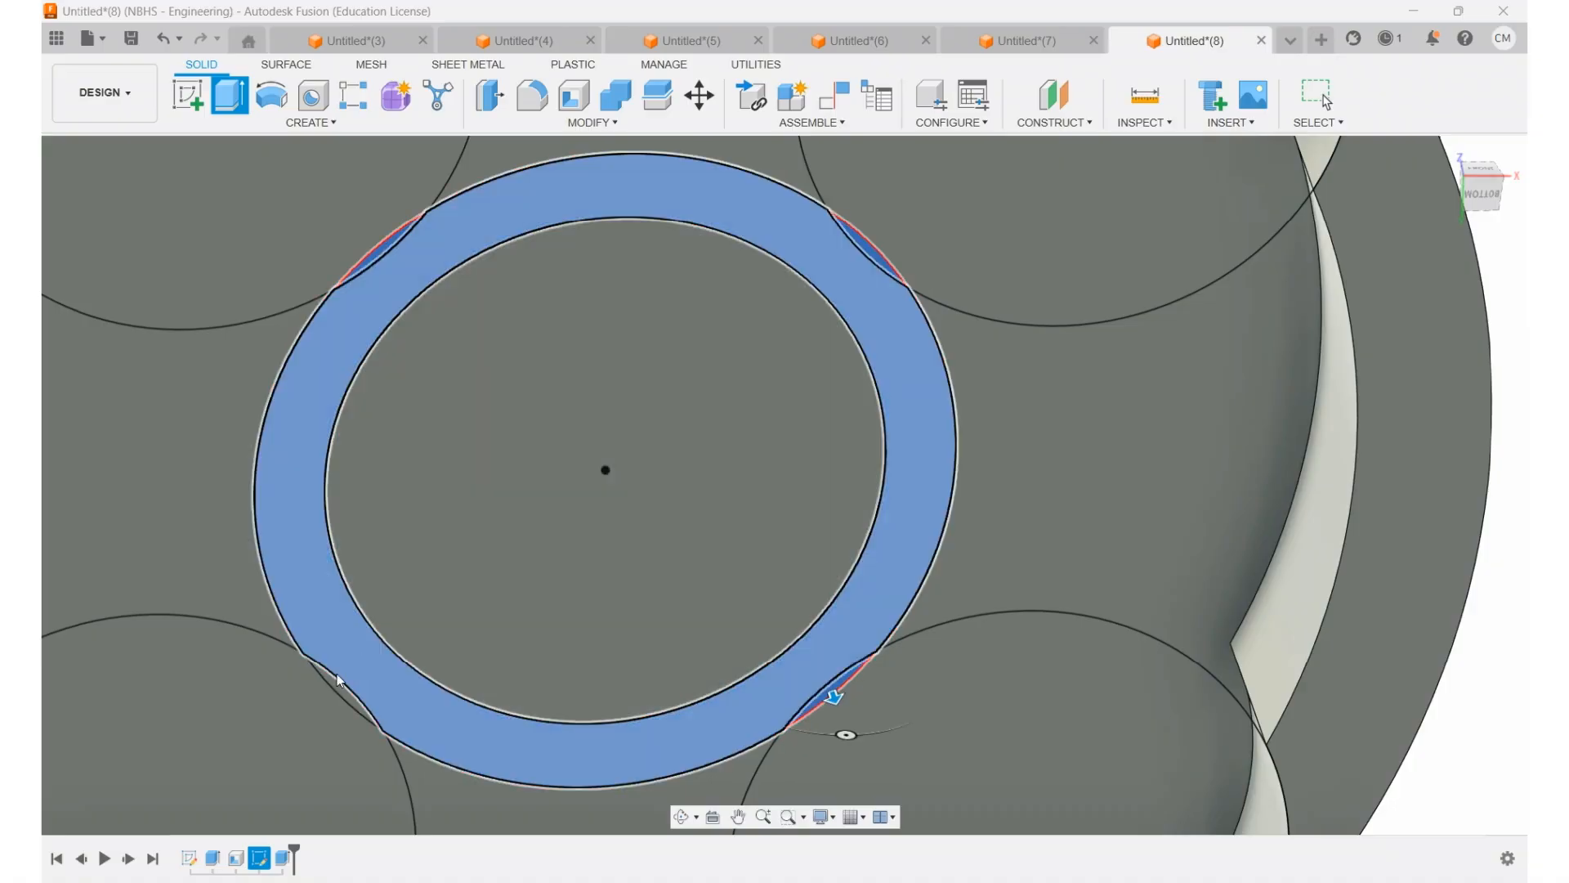
click(337, 691)
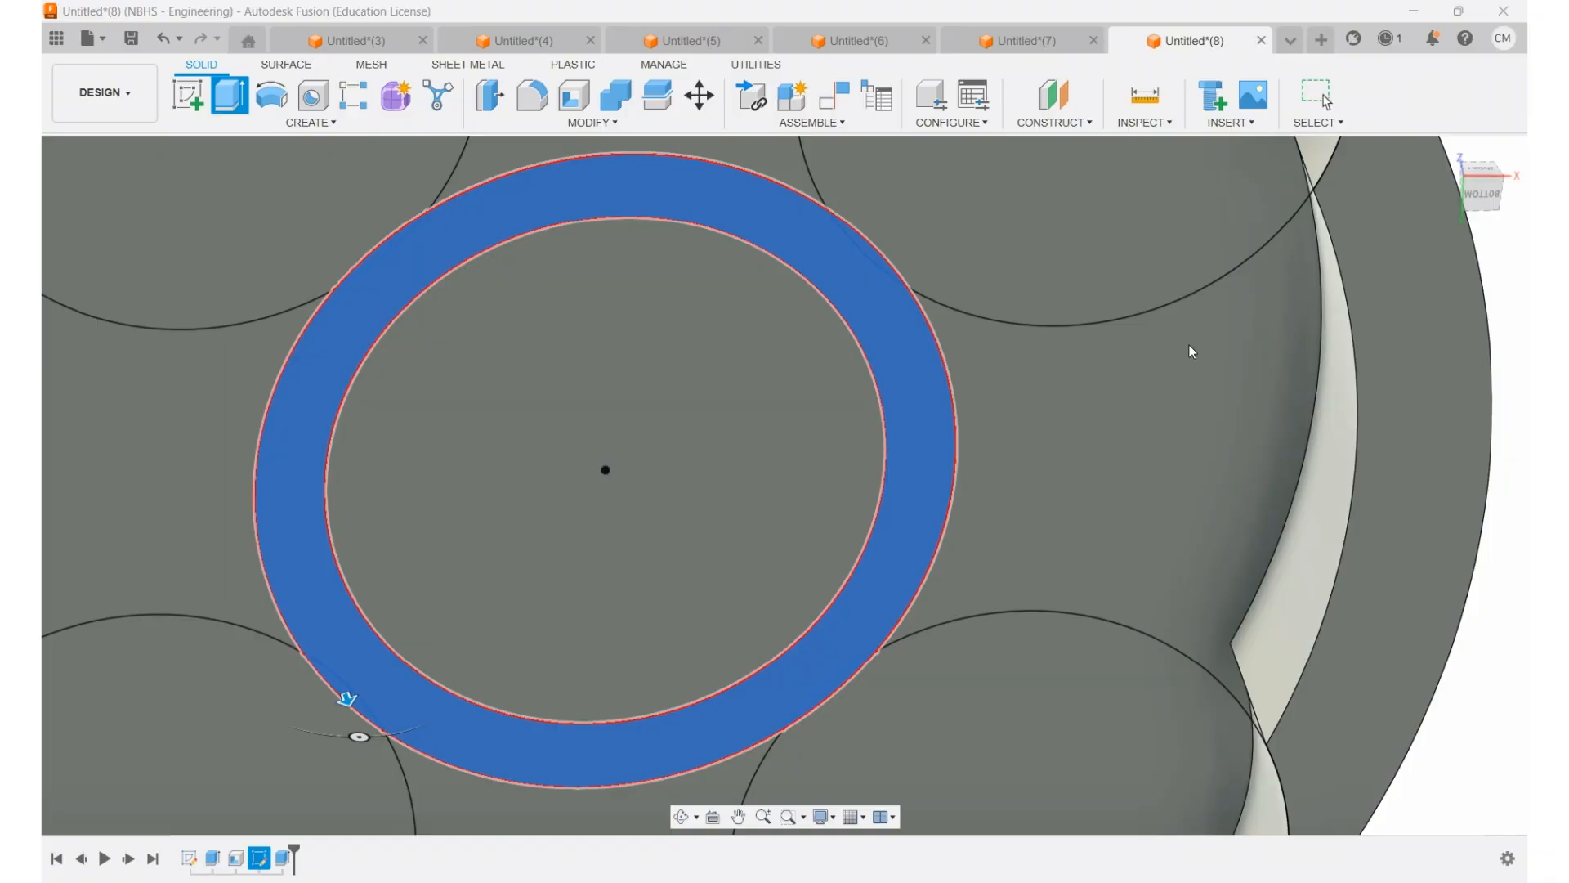
scroll(1181, 355, down, 5)
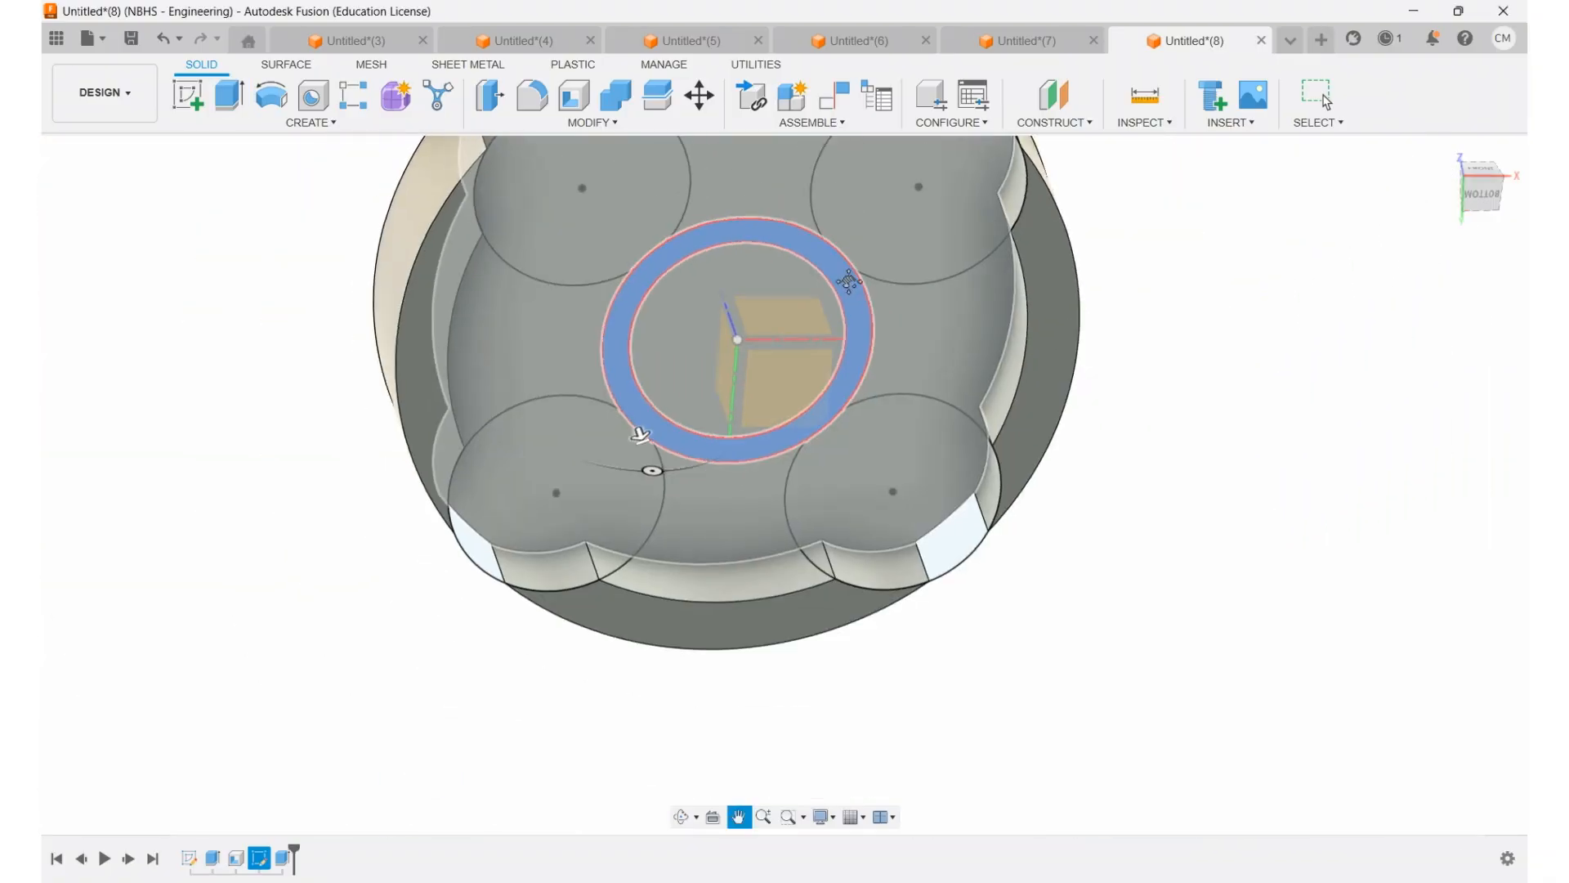
click(916, 322)
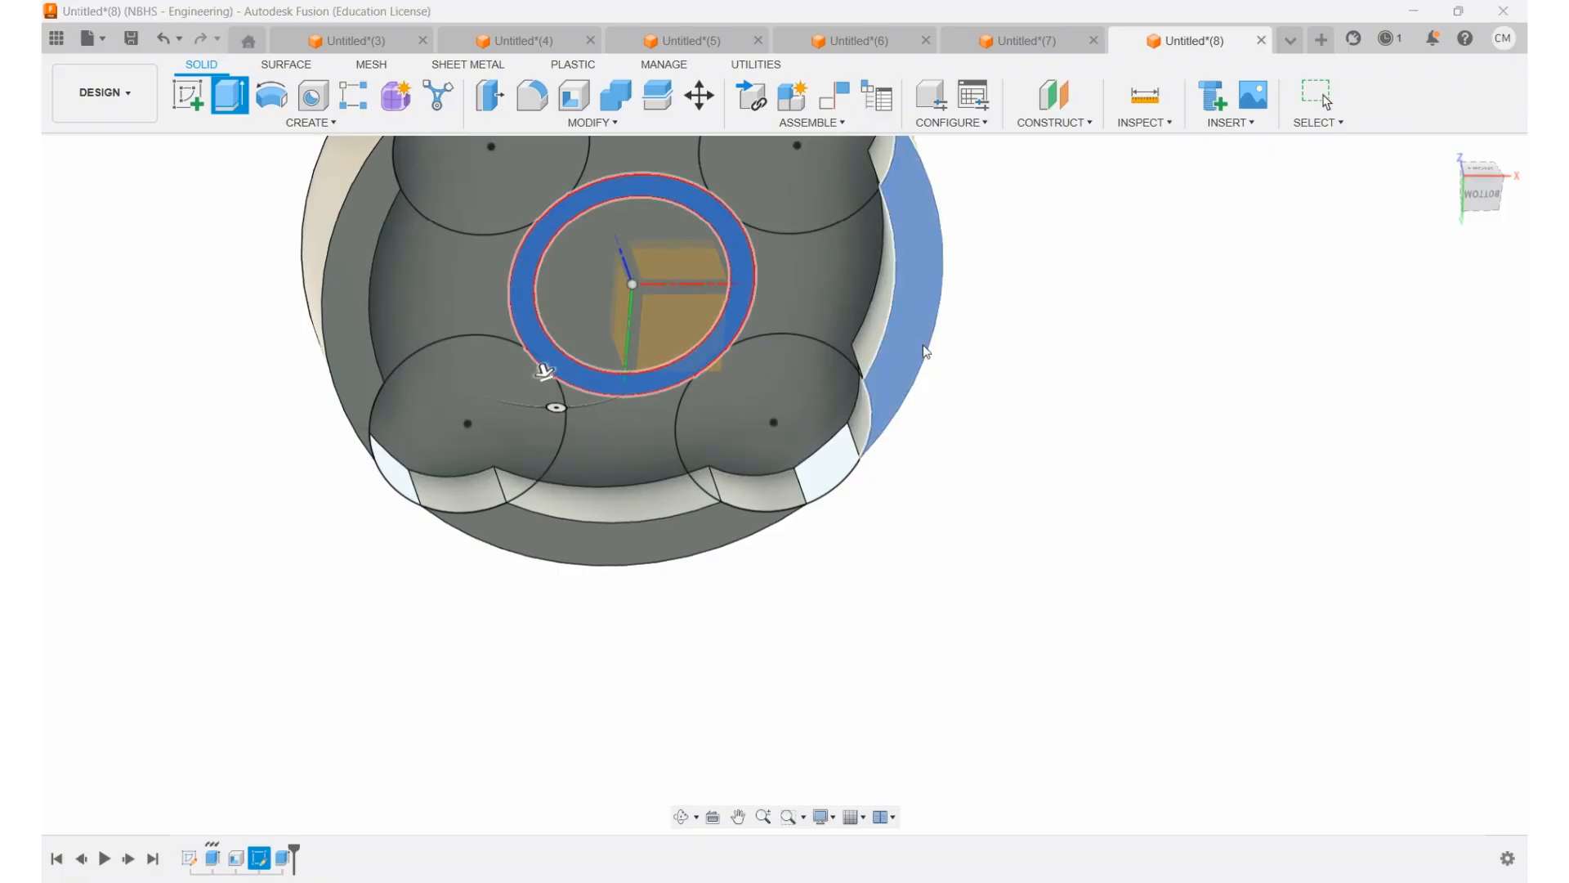
shift+middle_drag(1017, 300, 998, 334)
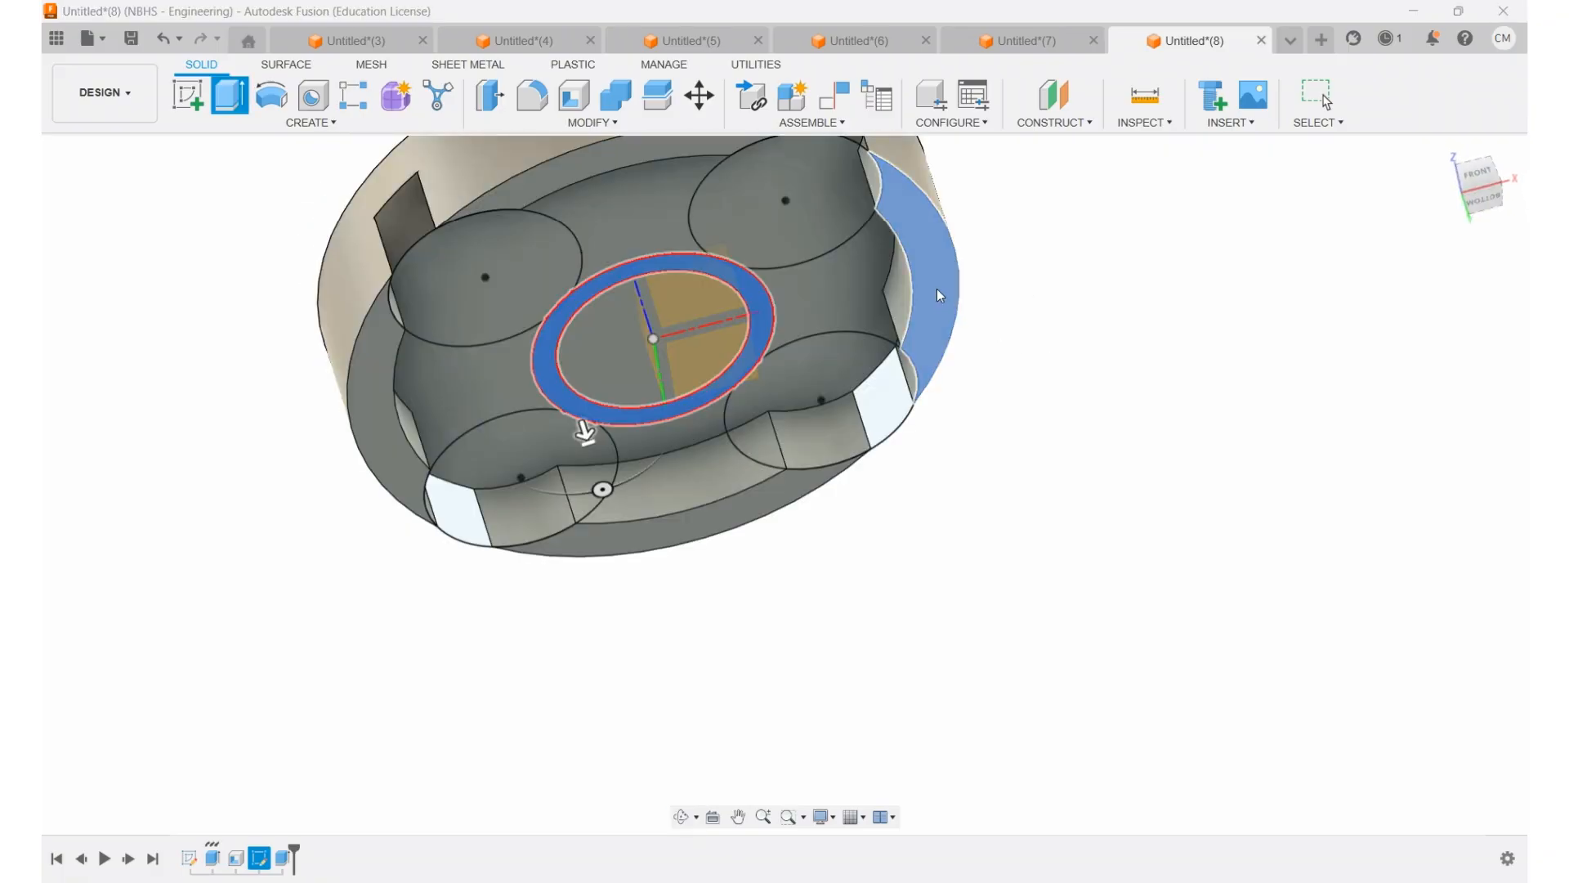
click(1215, 342)
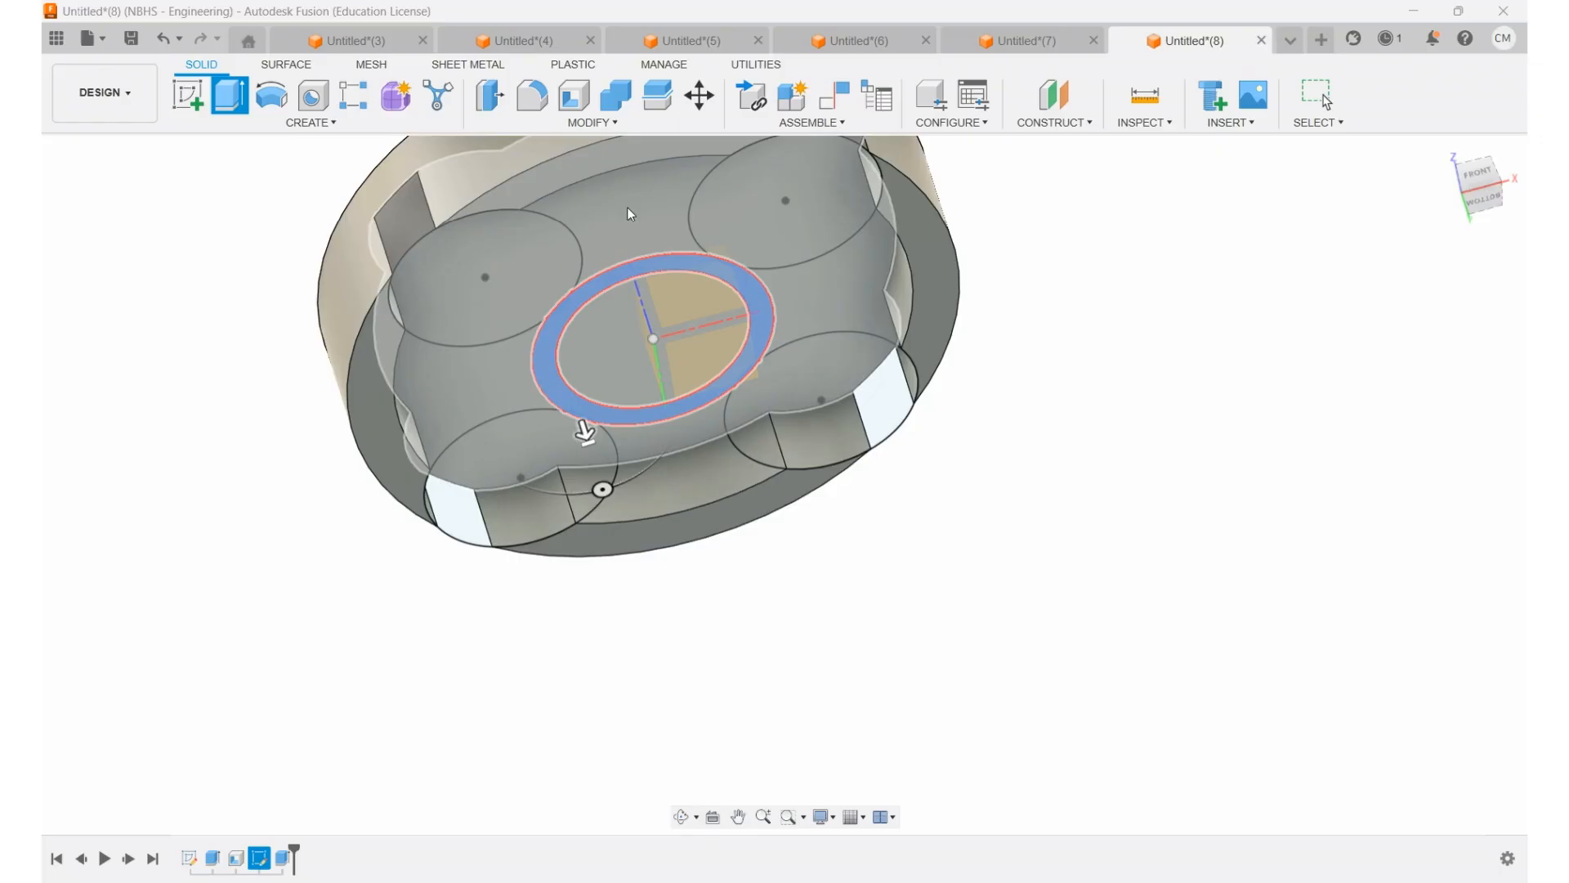
click(626, 208)
key(Return)
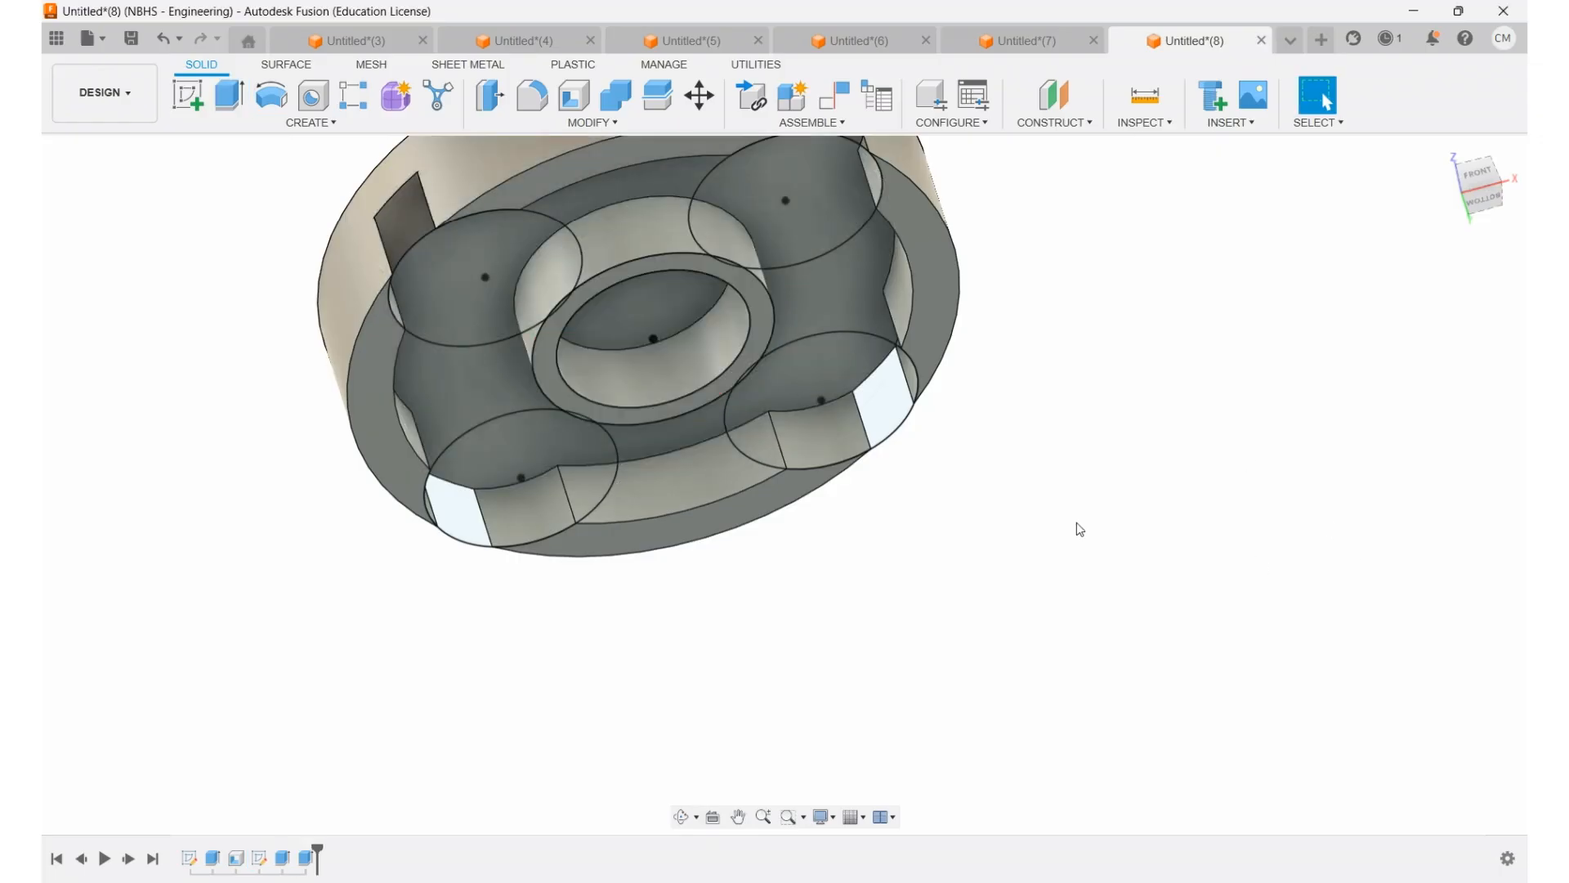
- Hide the bottom sketch and inspect the notched rim and central ring from below
click(126, 352)
mouse_move(631, 497)
shift+middle_down()
mouse_move(676, 431)
mouse_move(581, 537)
mouse_move(838, 482)
mouse_move(895, 454)
shift+middle_up()
scroll(581, 537, down, 3)
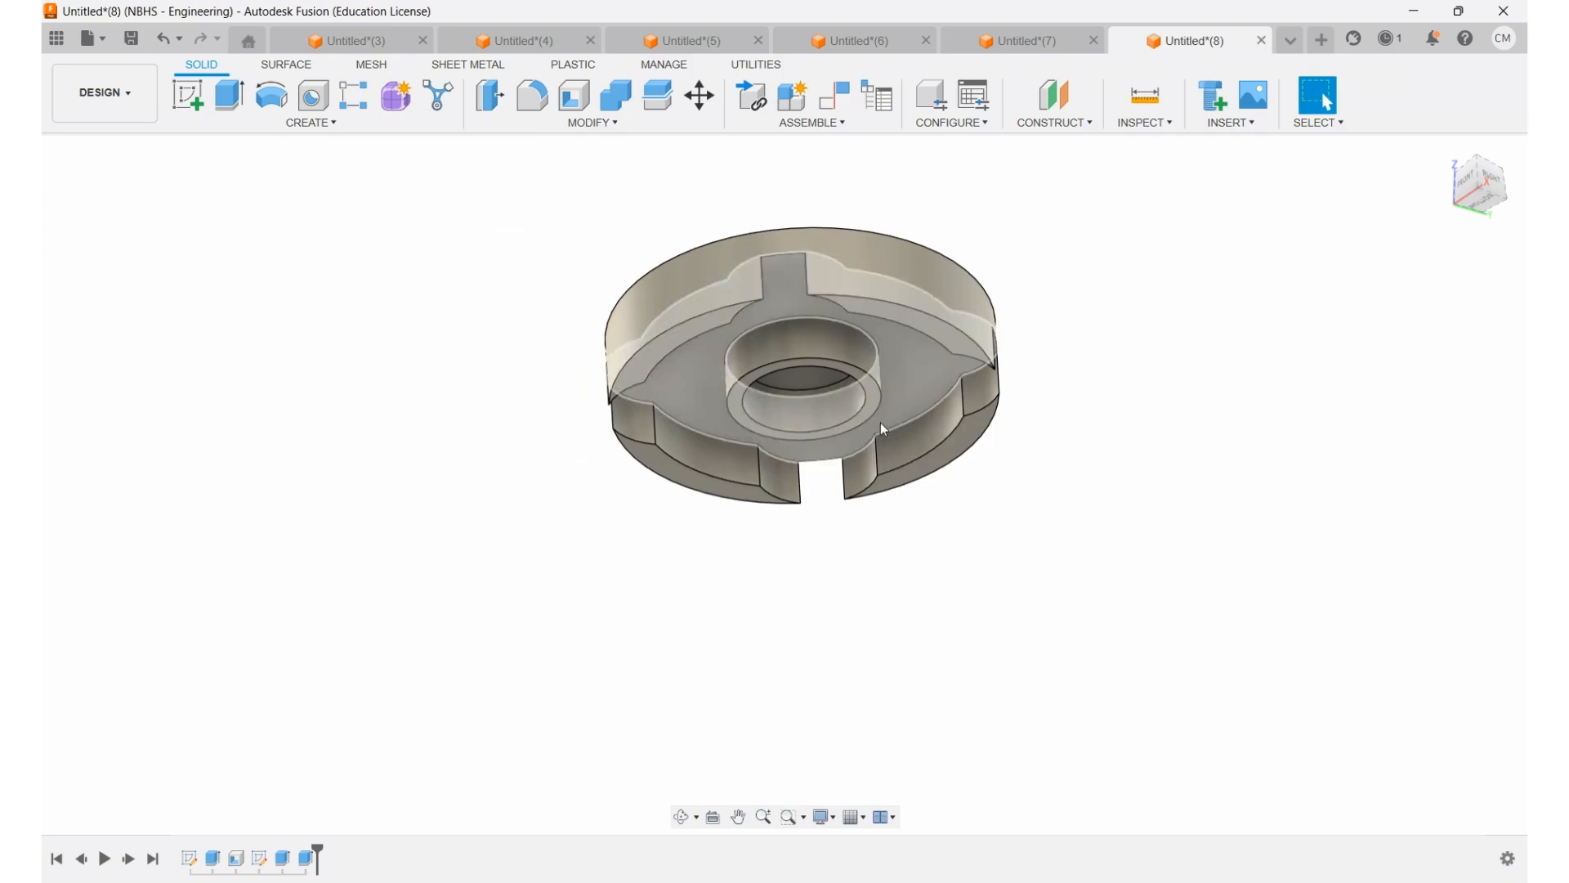
scroll(878, 452, up, 2)
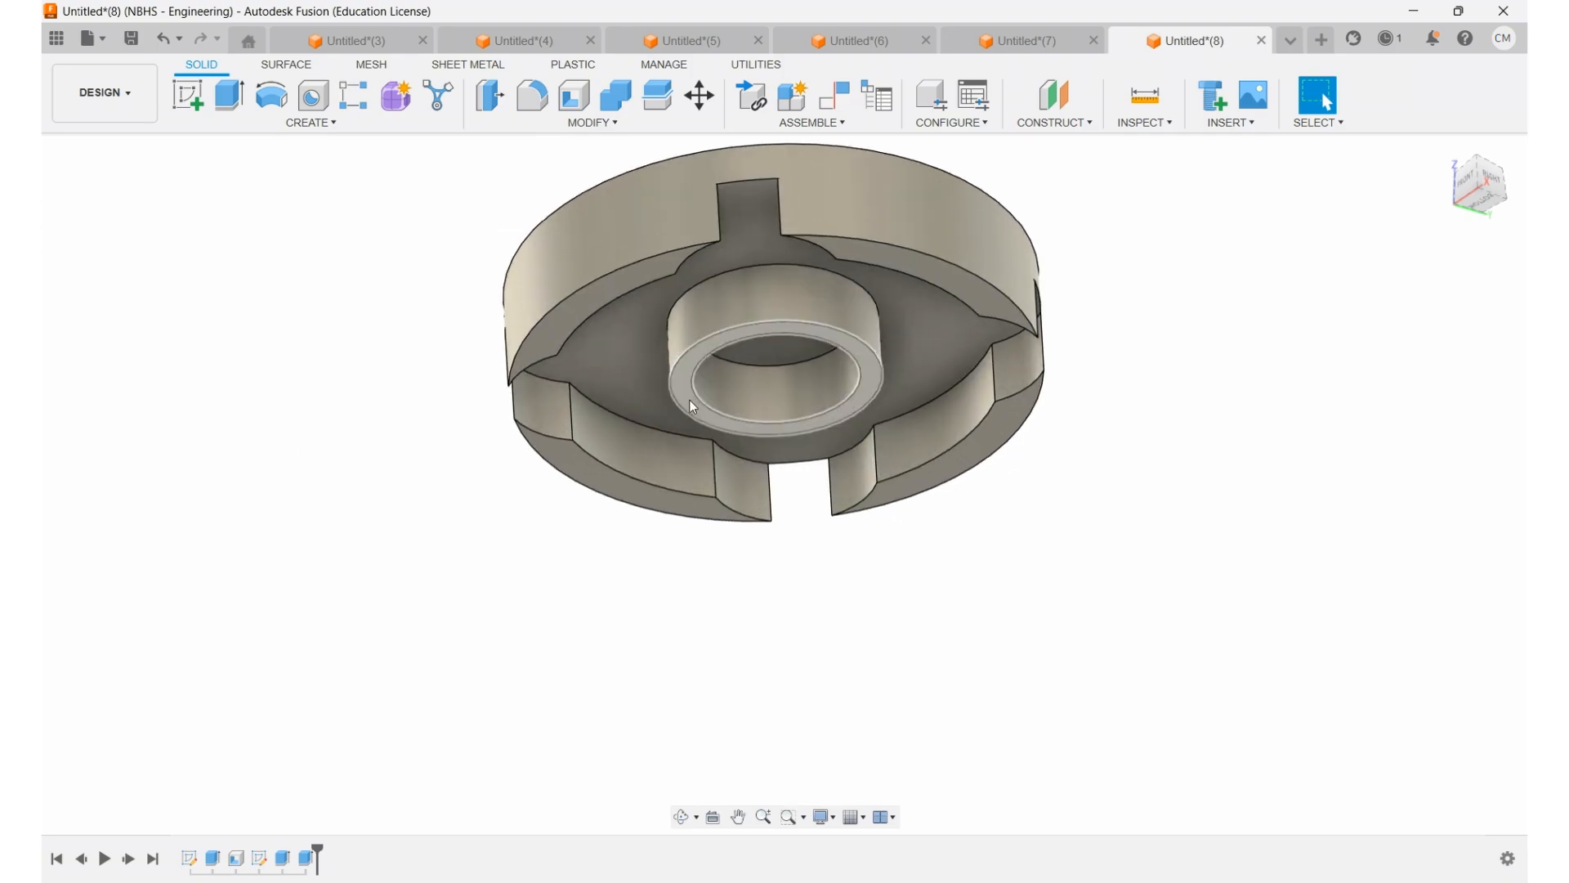
shift+middle_drag(784, 280, 753, 200)
- Fillet the eight outer vertical edges where the four notches cut through the plate's rim
click(530, 97)
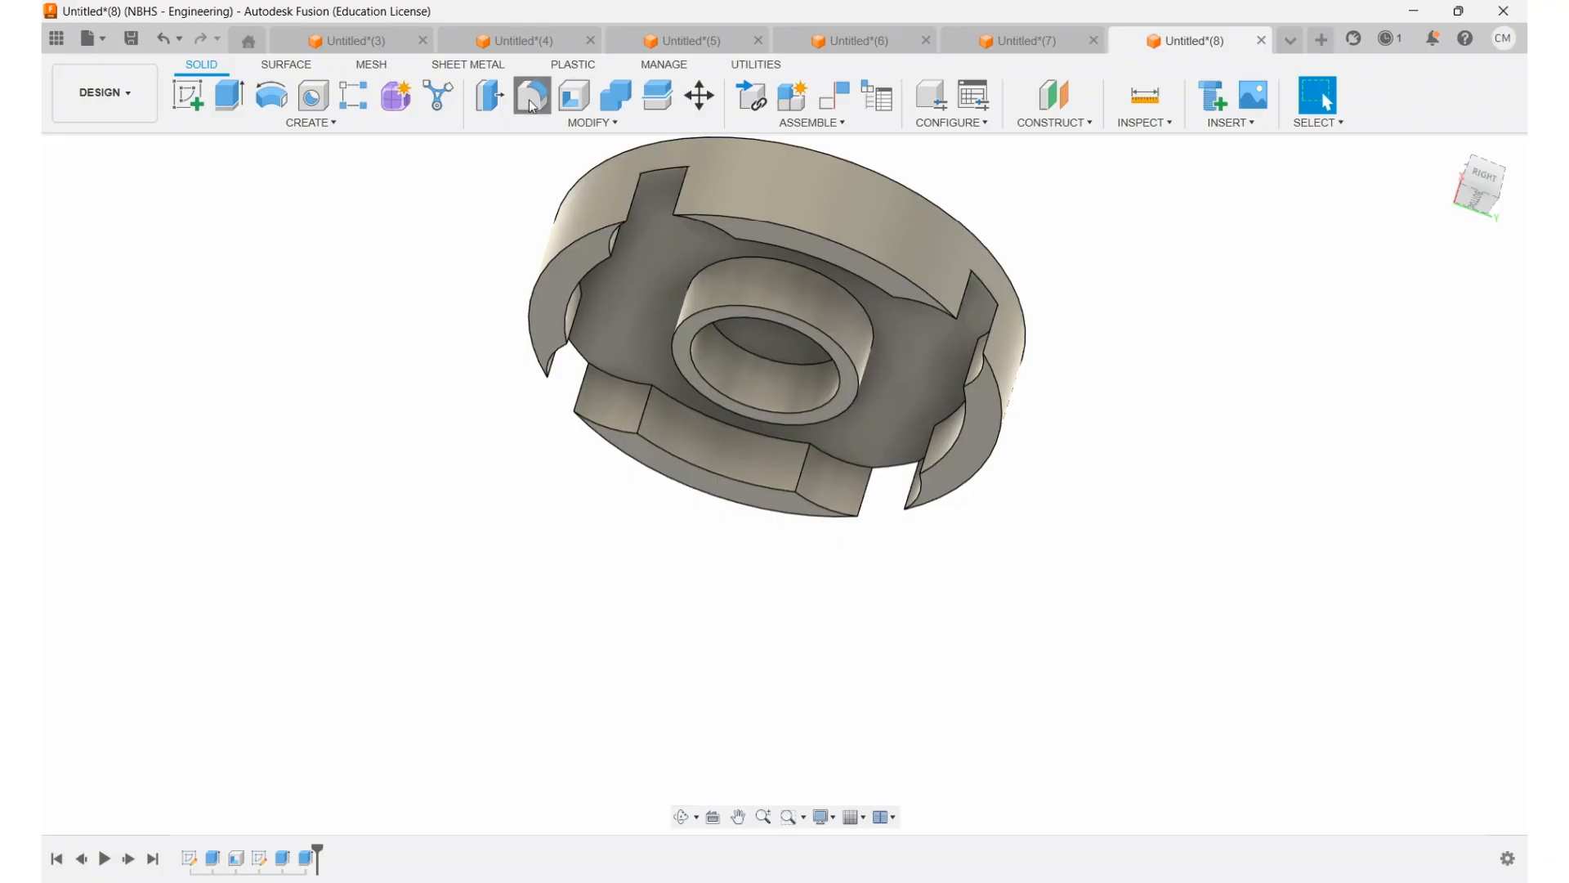
scroll(634, 184, up, 5)
click(636, 200)
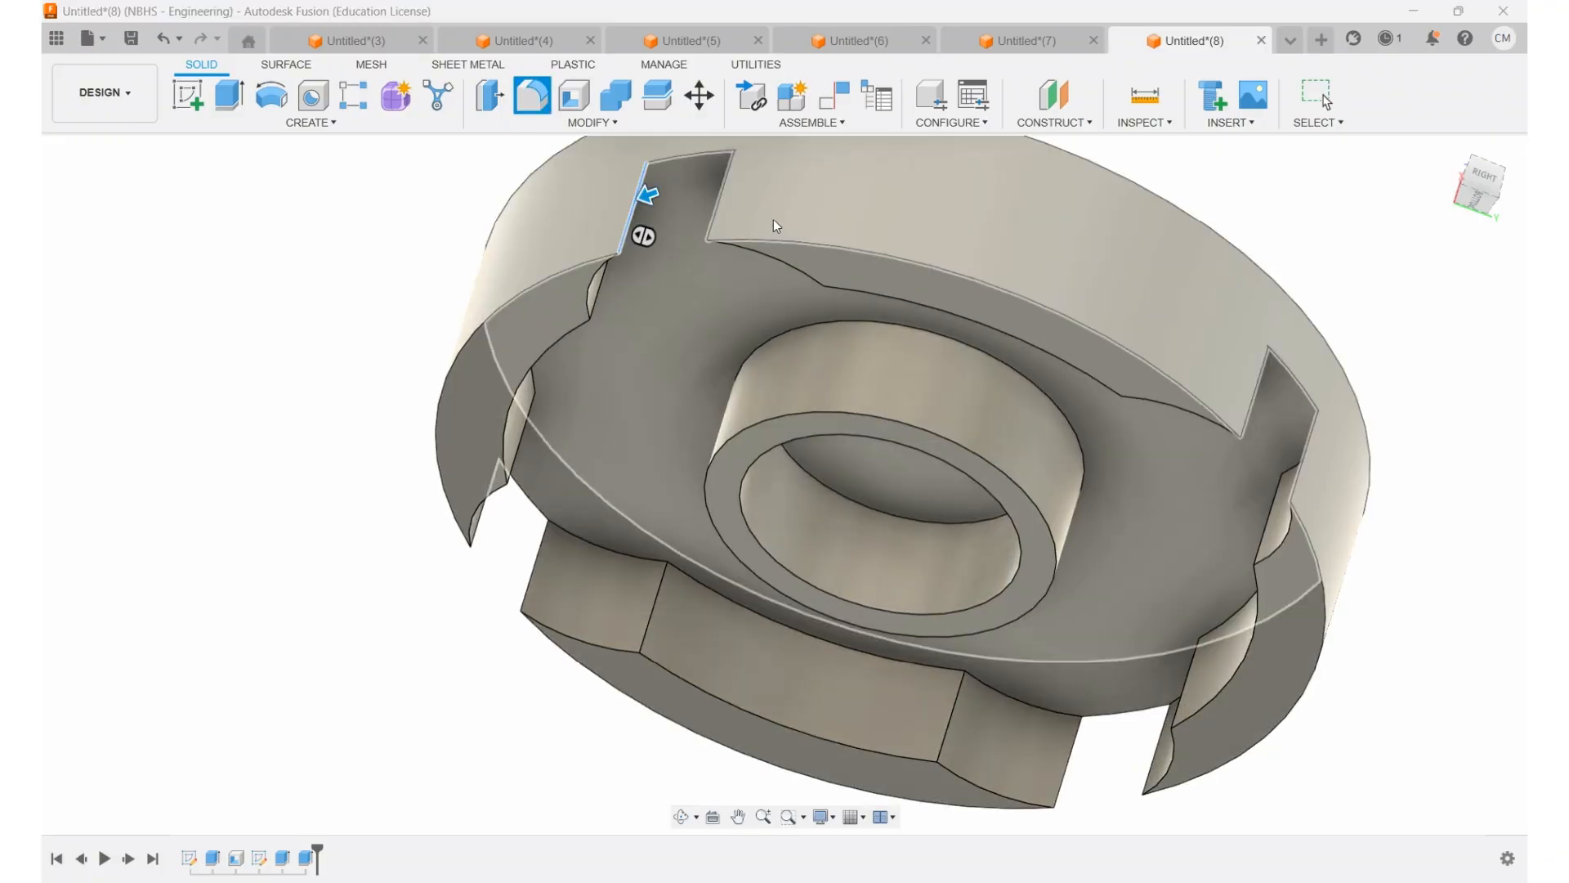
click(722, 187)
scroll(655, 230, down, 3)
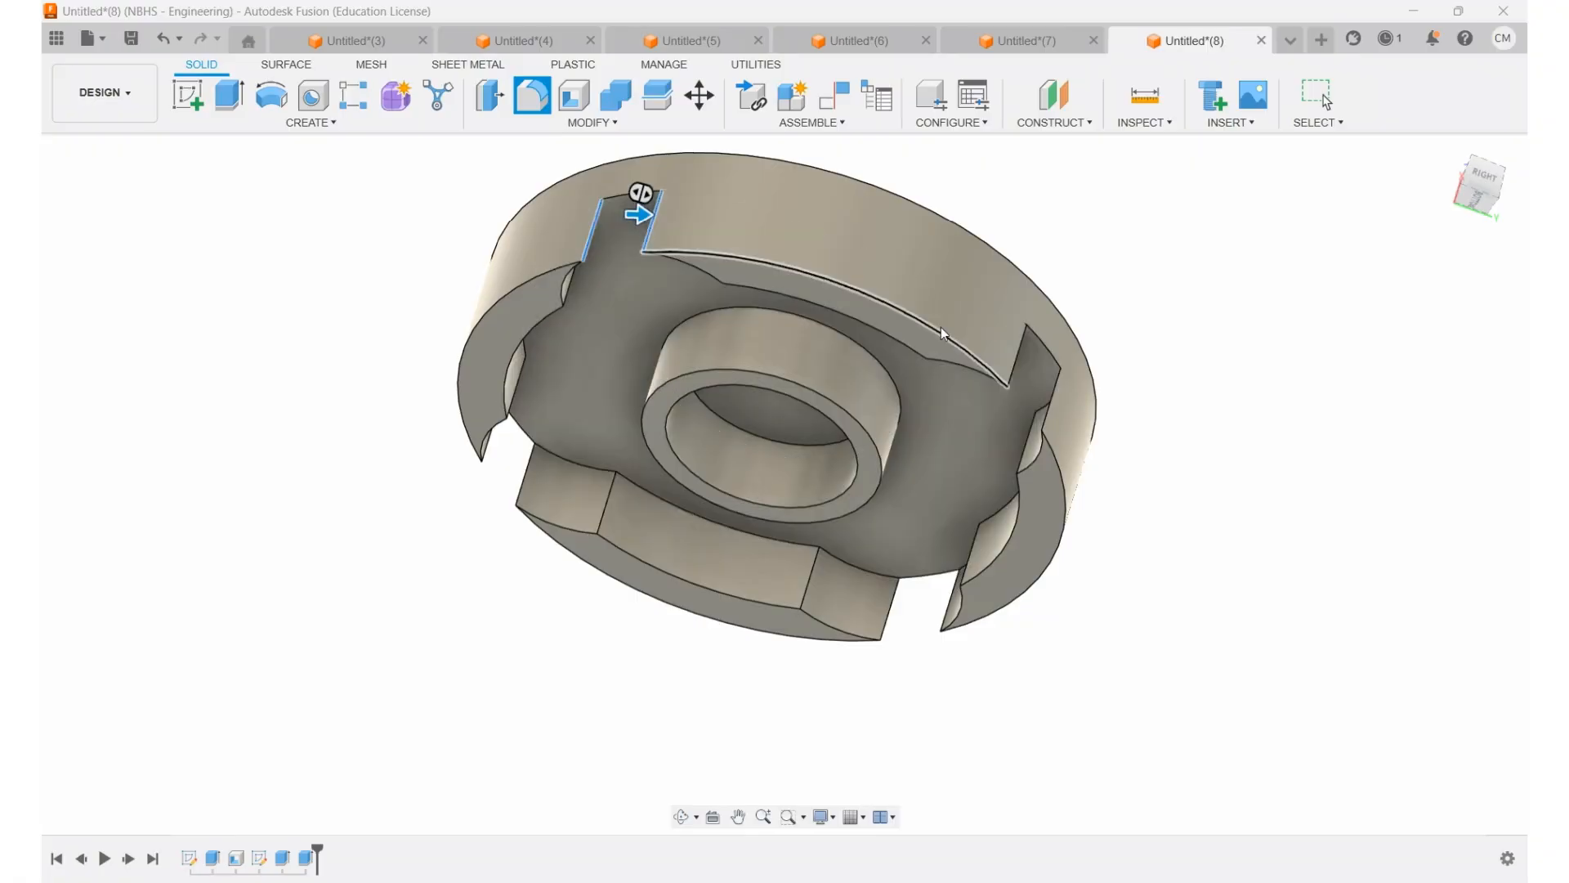
click(1017, 349)
click(1049, 405)
click(948, 604)
click(892, 609)
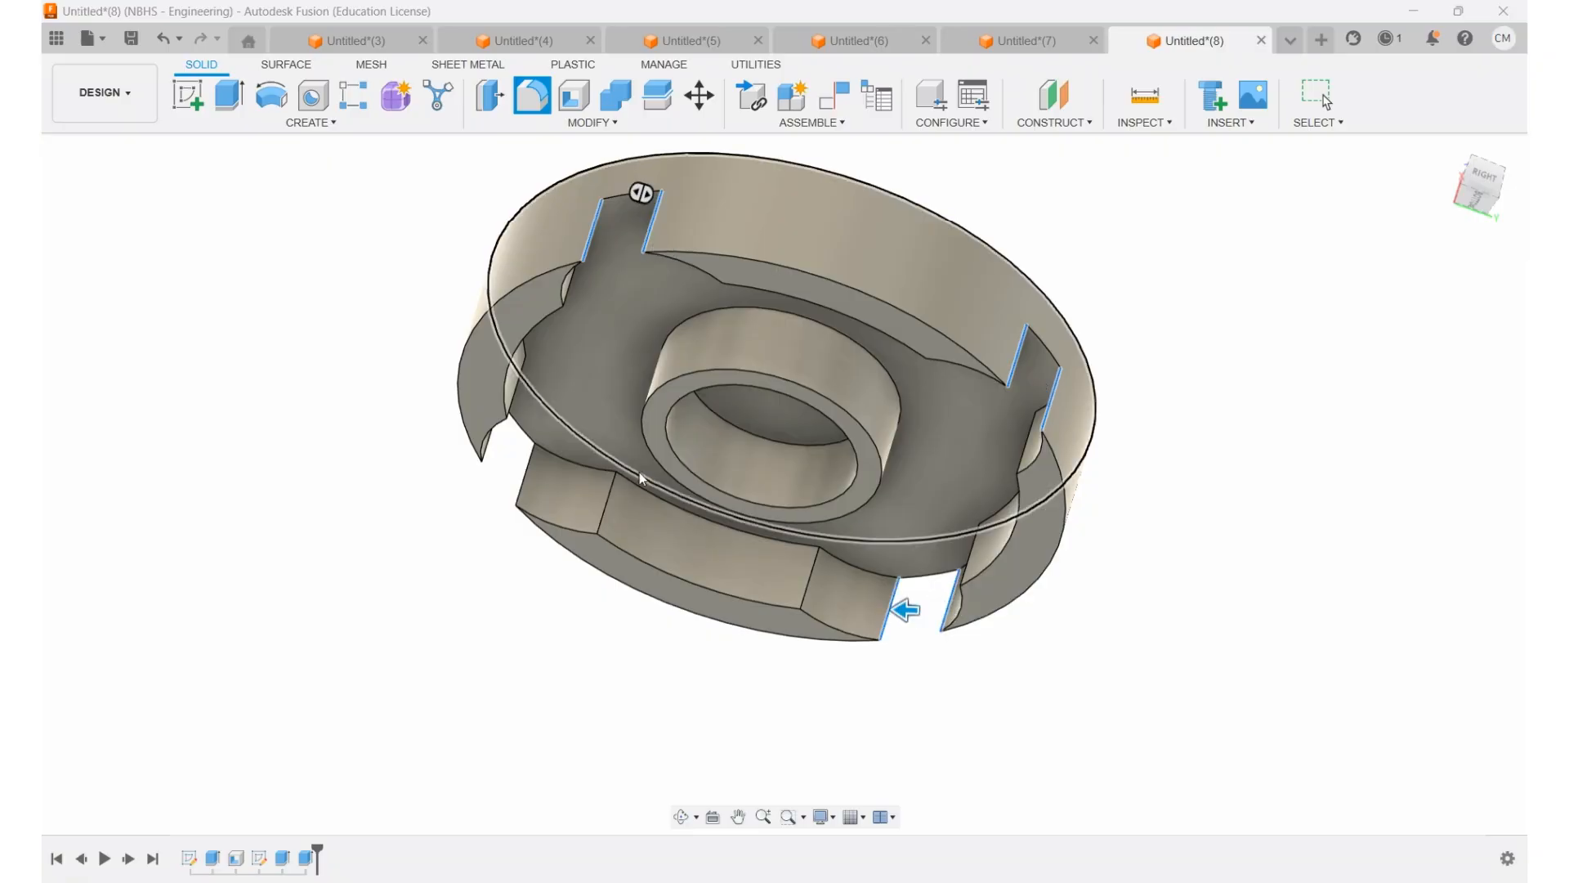
click(524, 478)
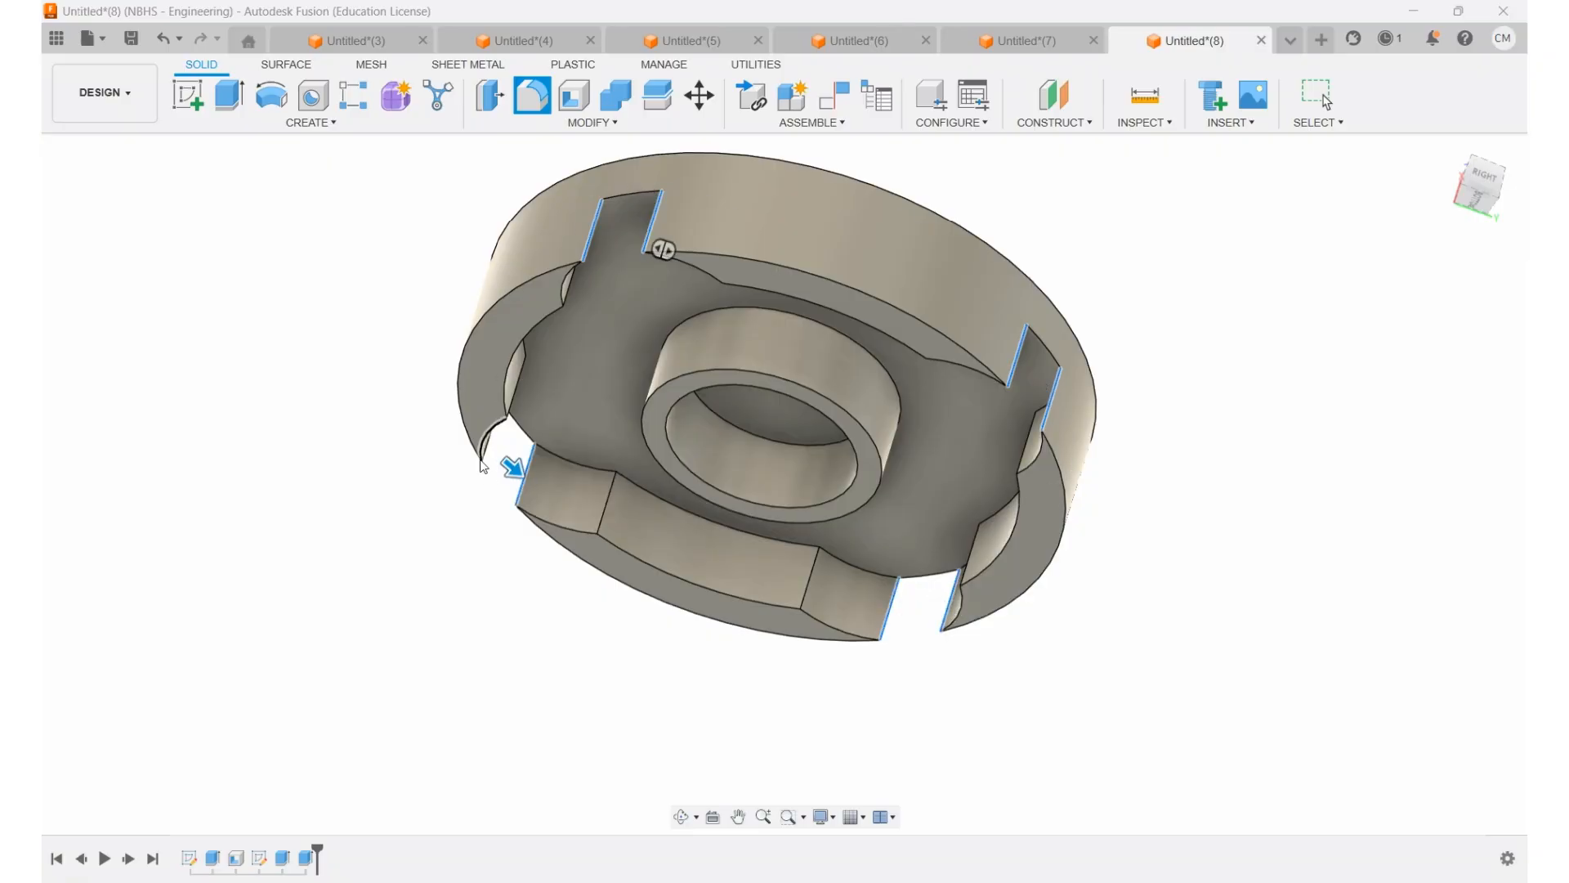
click(489, 441)
click(527, 478)
click(528, 472)
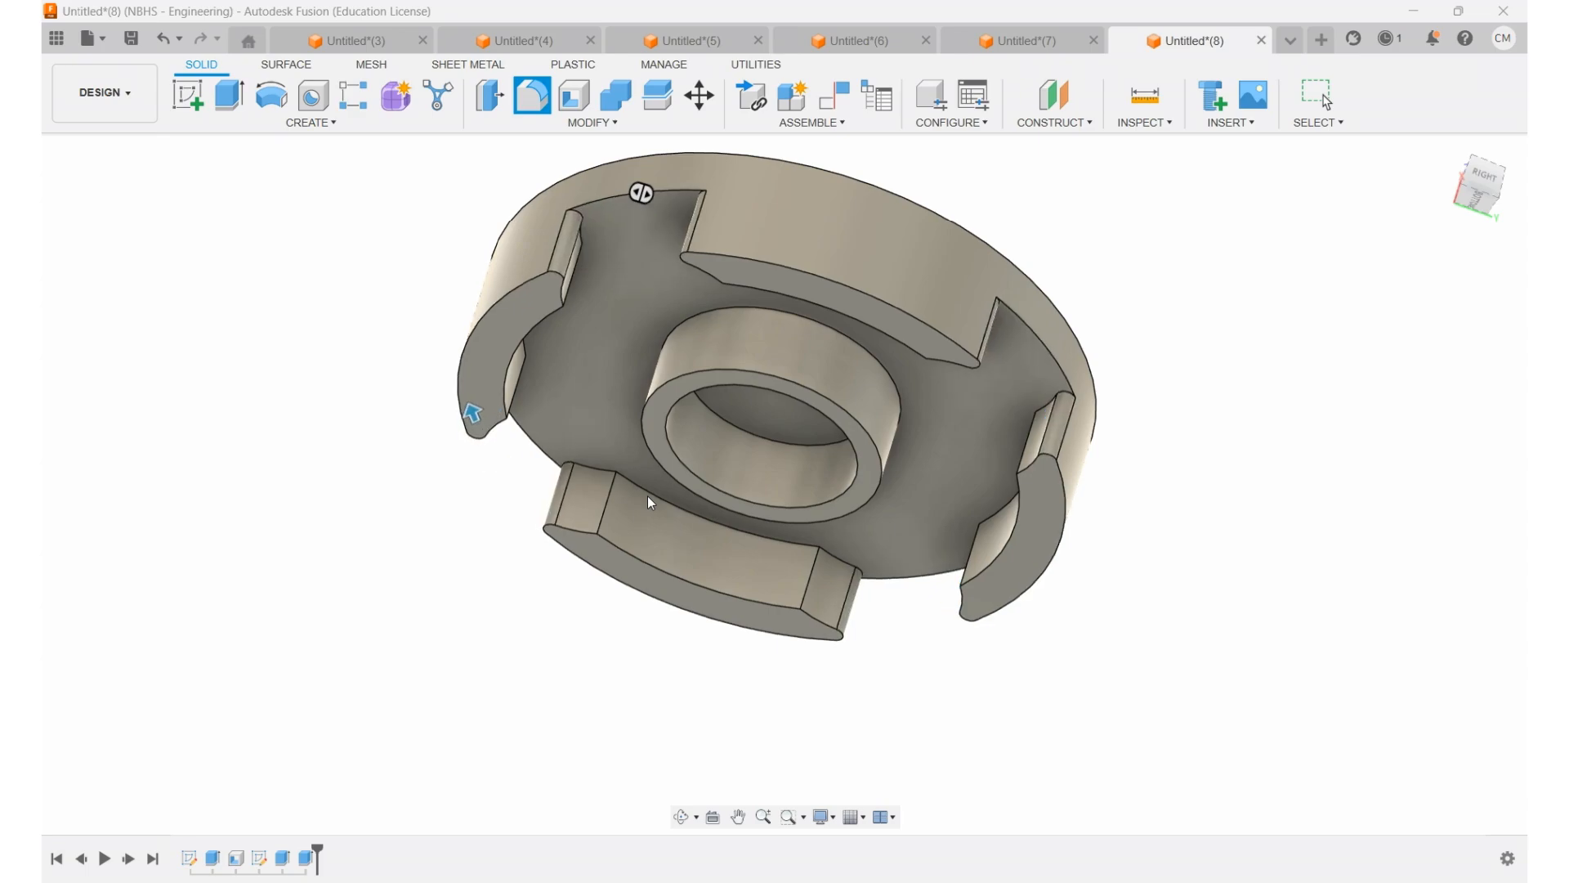
- Reduce the fillet radius on the notch edges, checking the rounding from below and from the side
shift+middle_drag(648, 496, 811, 305)
shift+middle_drag(682, 174, 489, 335)
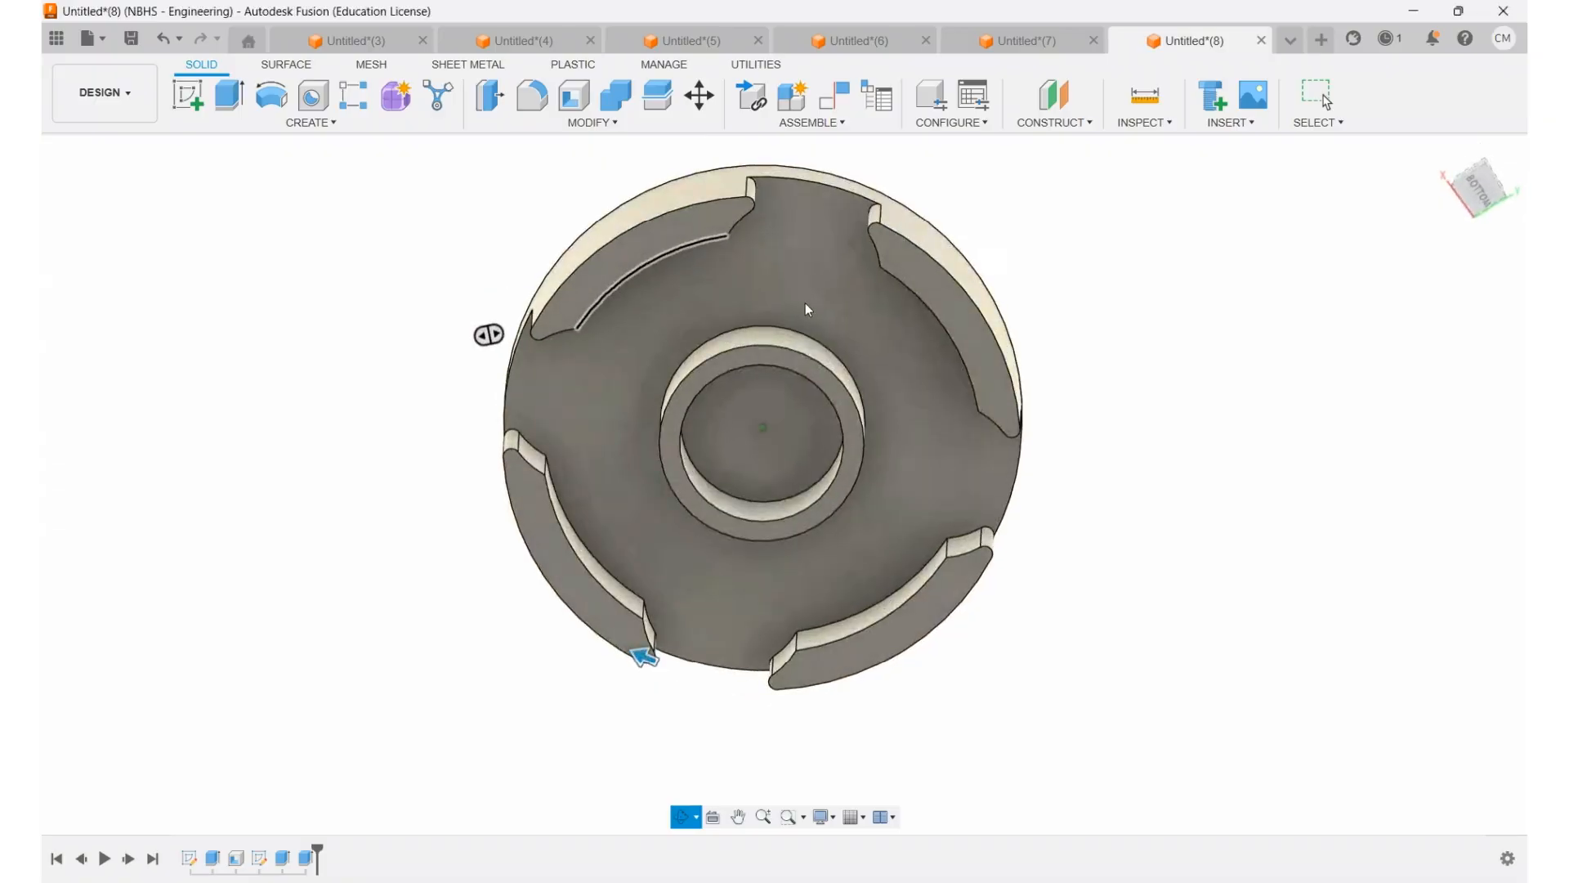
key(f)
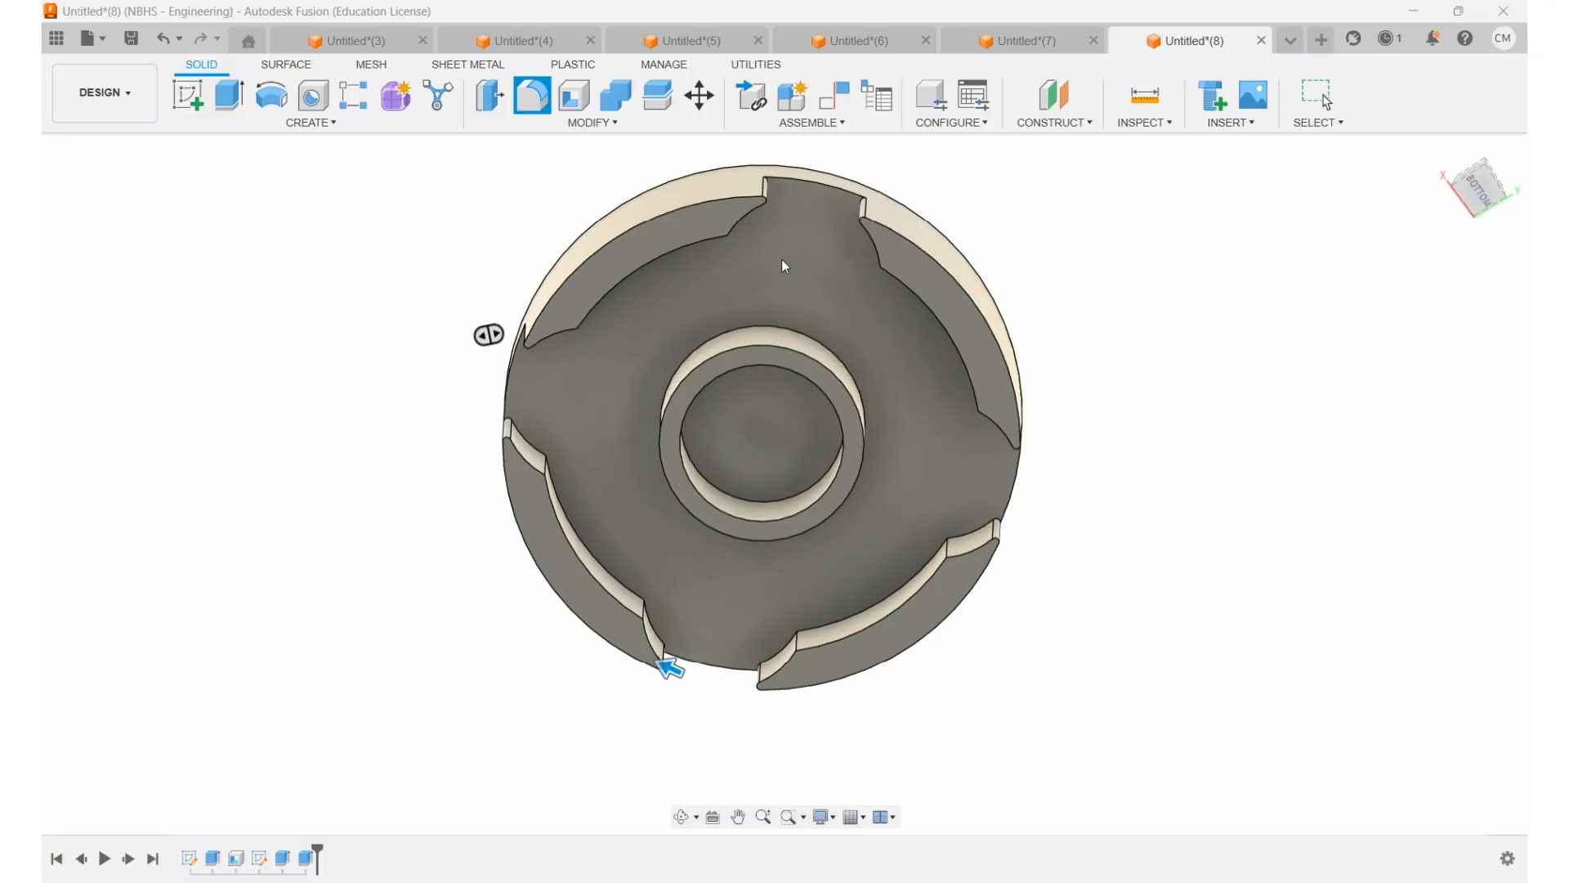
shift+middle_drag(940, 350, 893, 543)
key(f)
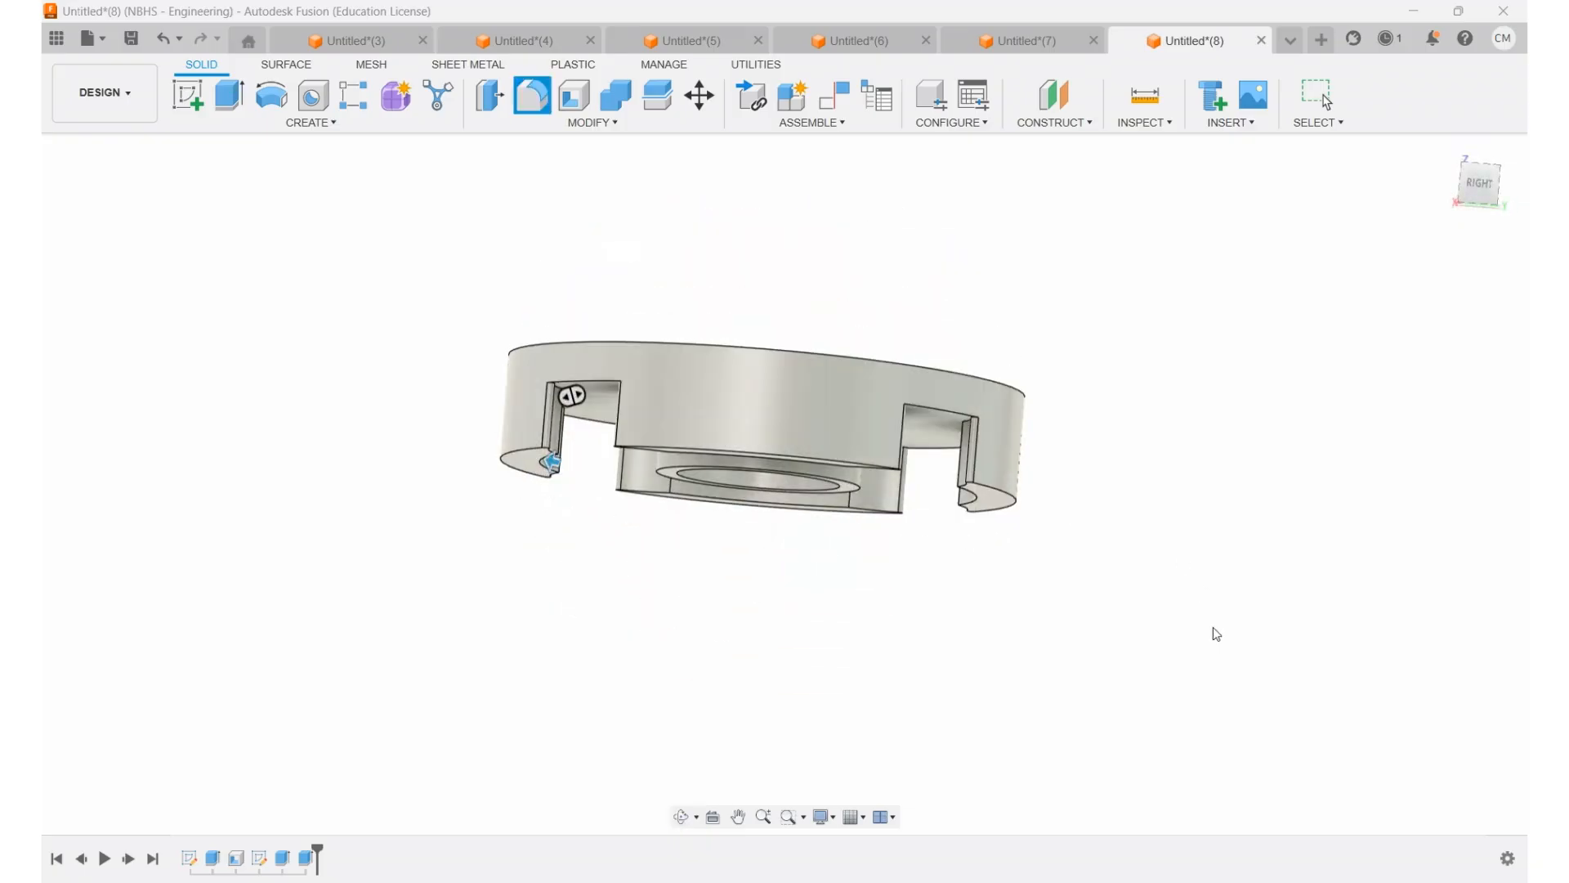